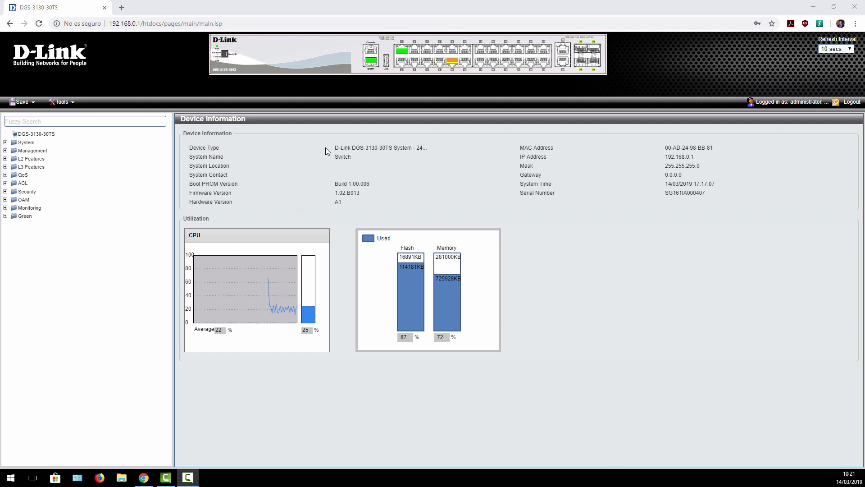
Check the firmware version in the device information and open the System Information Settings page
drag(336, 192, 360, 194)
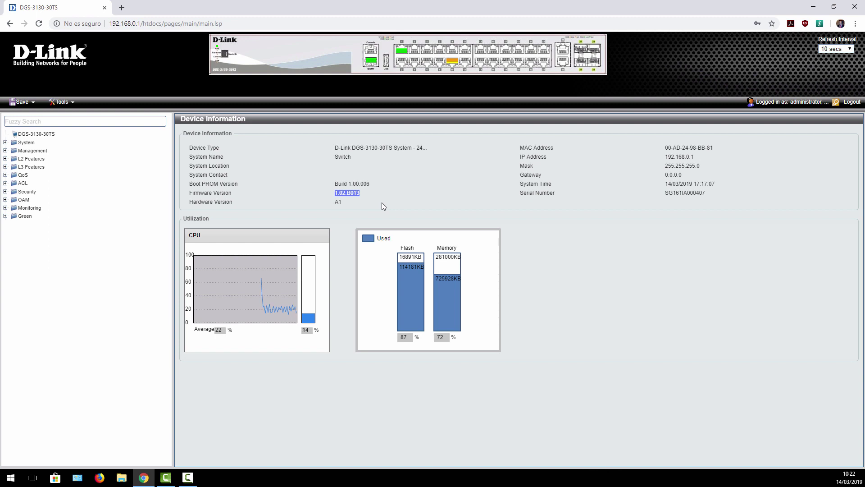
click(337, 196)
click(5, 143)
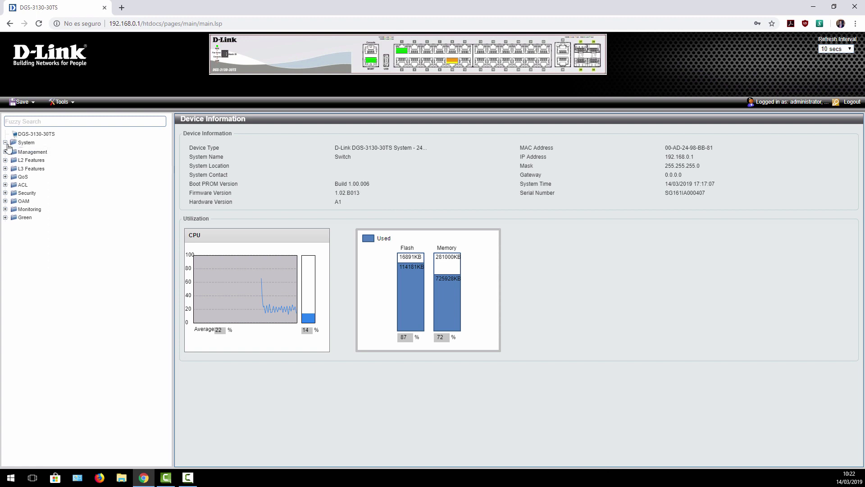
click(49, 151)
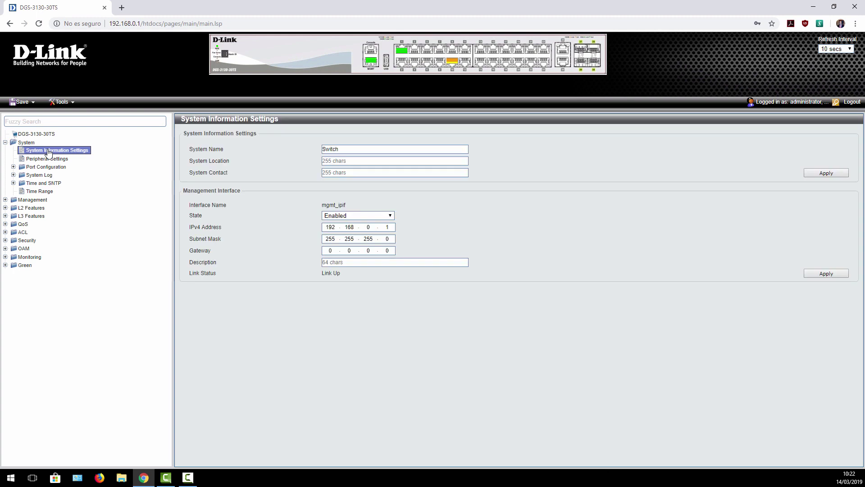
Open the Port Settings page under Port Configuration and examine the duplex and speed options for the ports
click(46, 167)
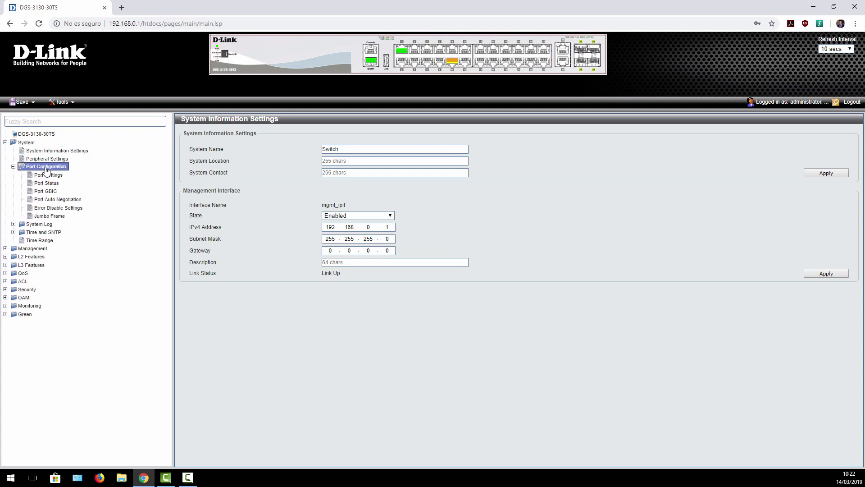
click(47, 176)
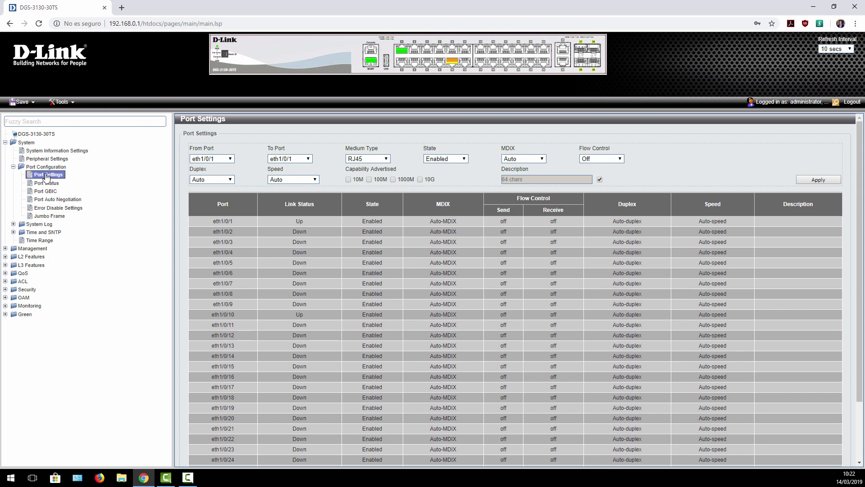
click(214, 181)
click(246, 171)
click(287, 181)
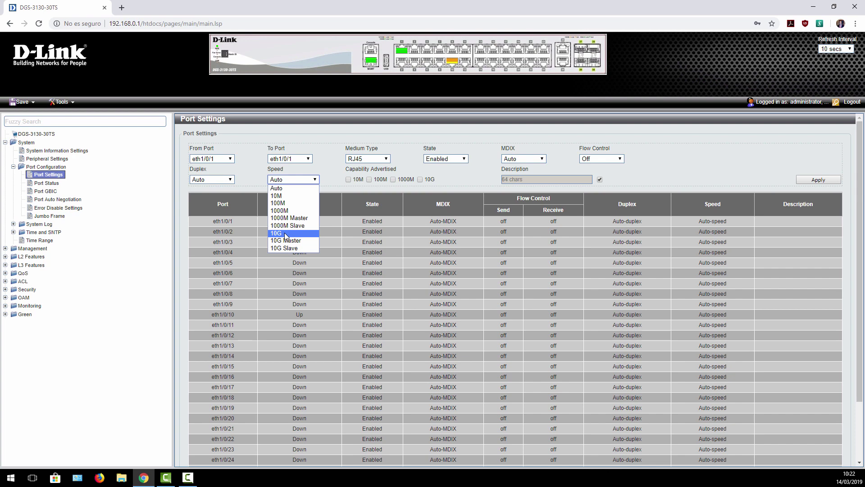
click(246, 160)
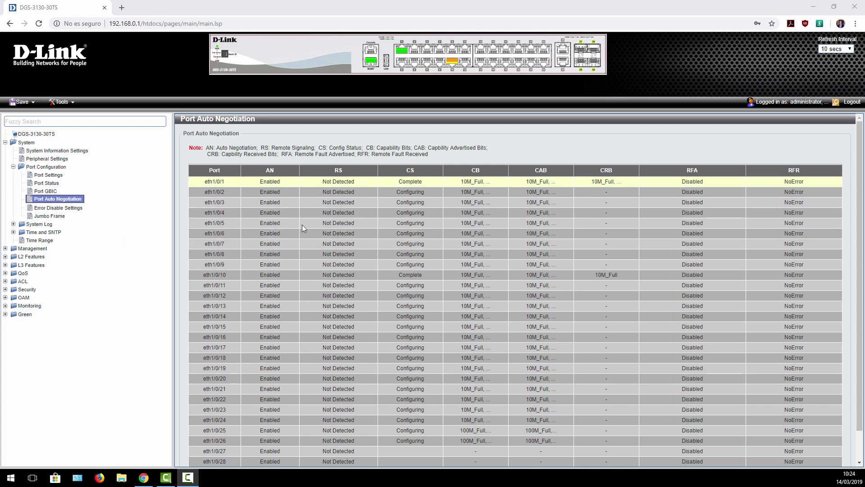
Look through the Port Auto Negotiation table and the Error Disable Settings, including the Port Security cause
scroll(534, 278, down, 1)
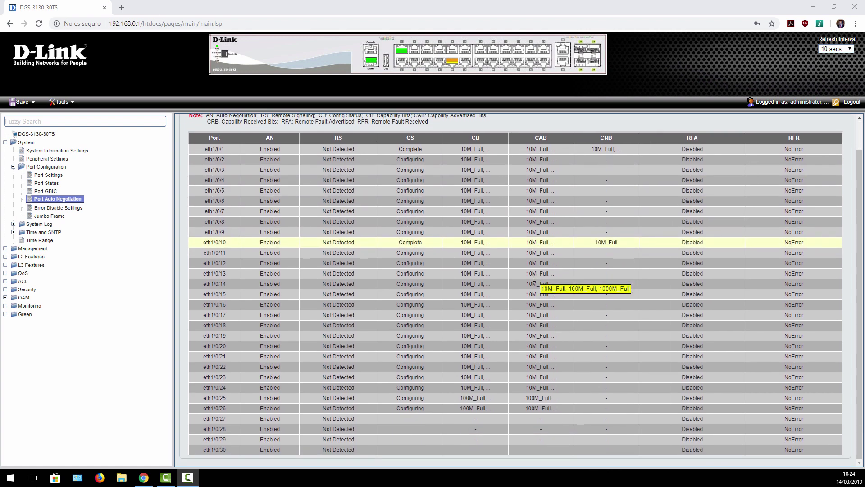
scroll(534, 277, up, 1)
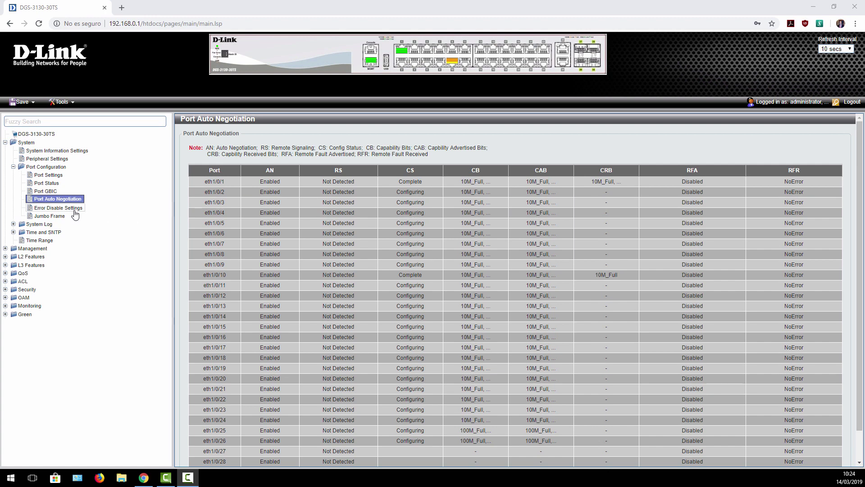
click(58, 208)
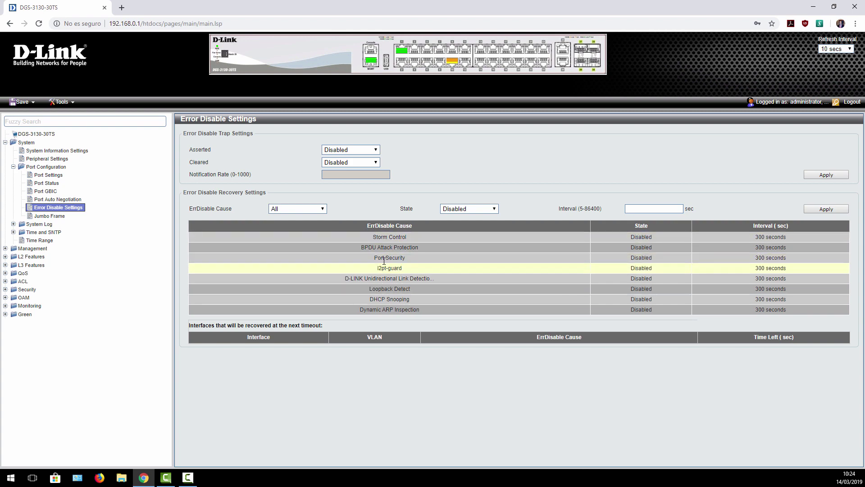
drag(359, 258, 420, 256)
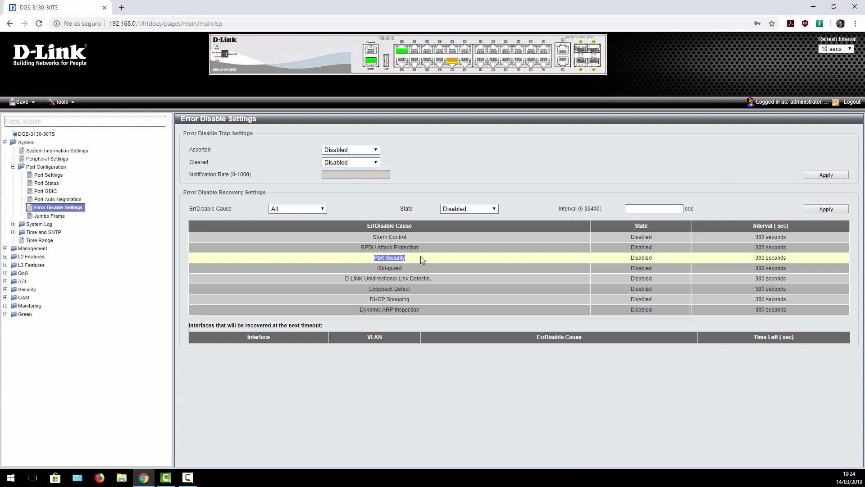
click(369, 204)
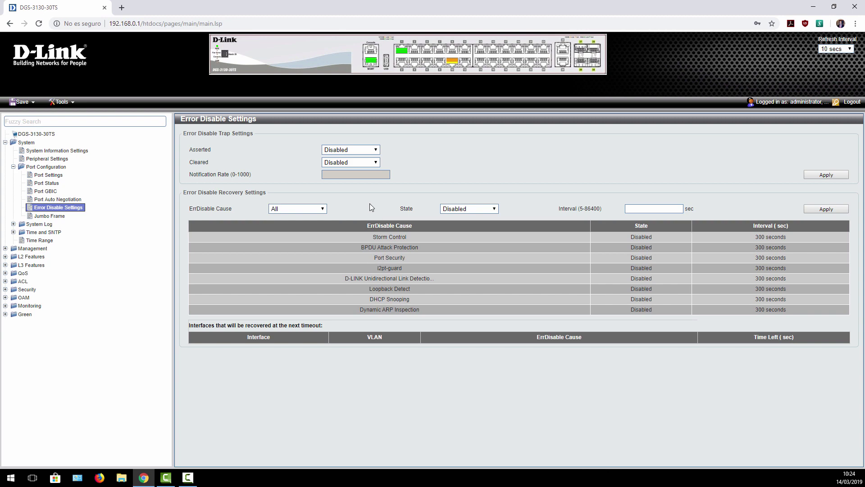
View the Jumbo Frame page and check the allowed range of the maximum receive frame size
click(55, 216)
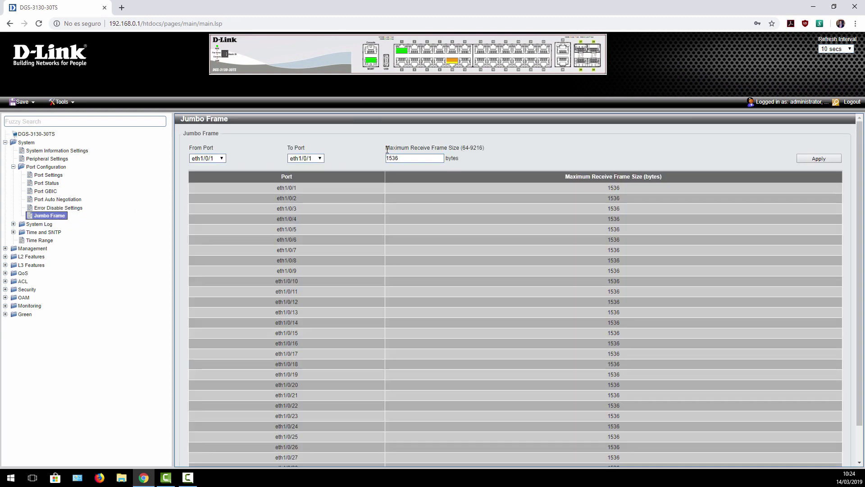
drag(471, 149, 482, 149)
click(14, 167)
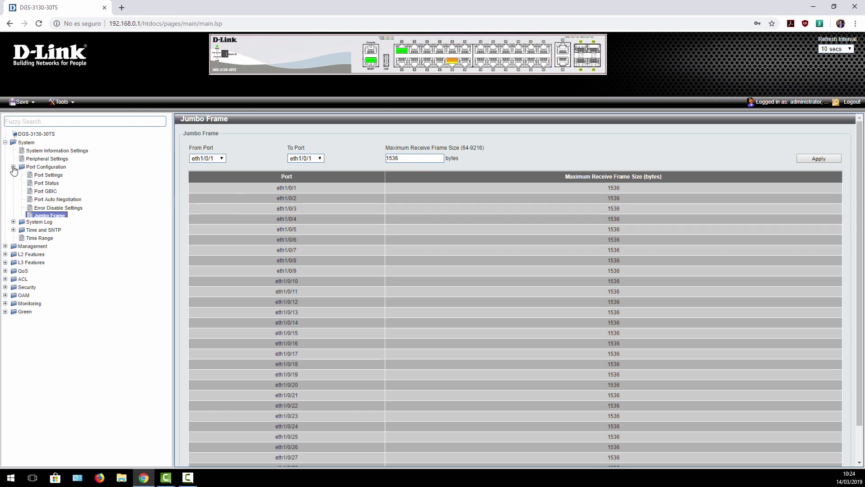
Review the System Log pages: log settings, discriminator settings, server settings and the log itself
click(14, 174)
click(58, 184)
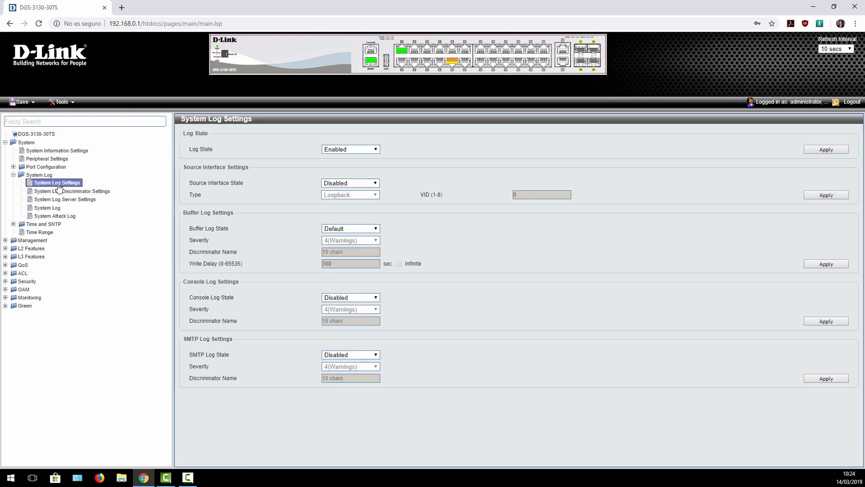
click(61, 192)
click(56, 200)
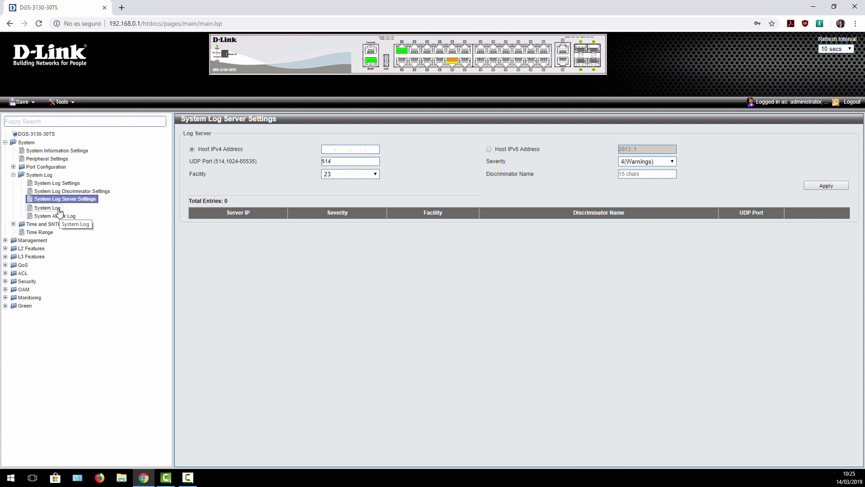
click(48, 208)
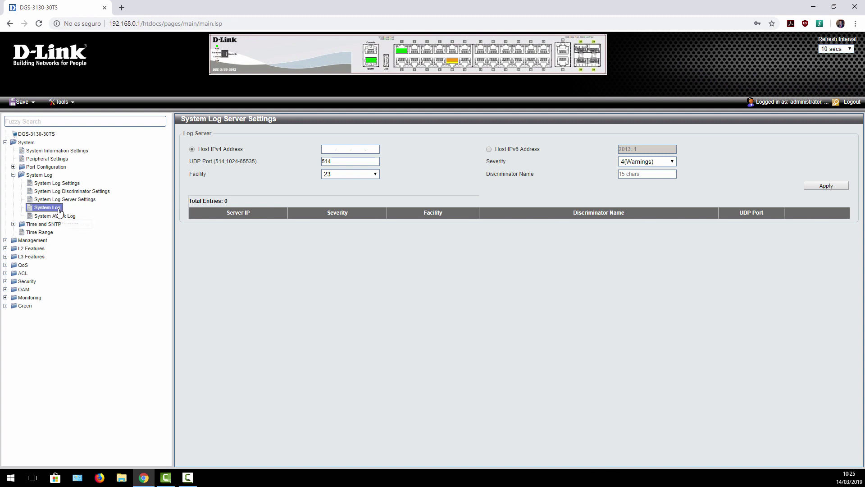
click(14, 175)
Review the clock, time zone and SNTP settings, as well as the Time Range page
click(14, 183)
click(47, 191)
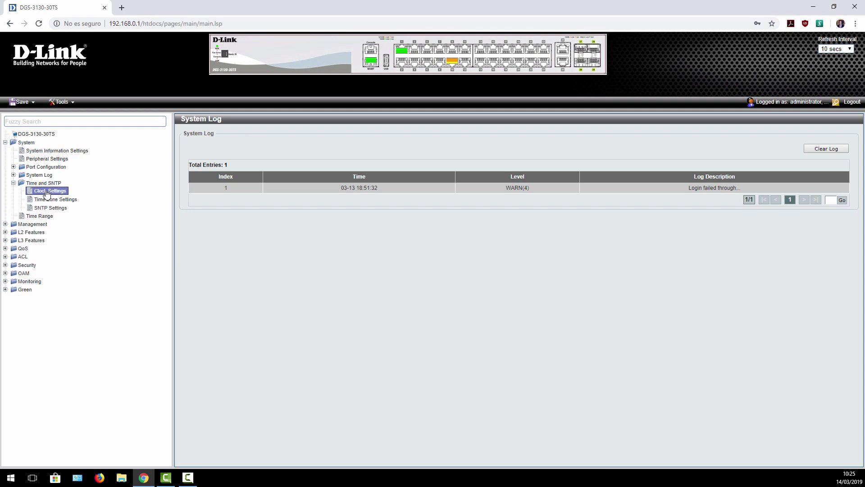
click(48, 199)
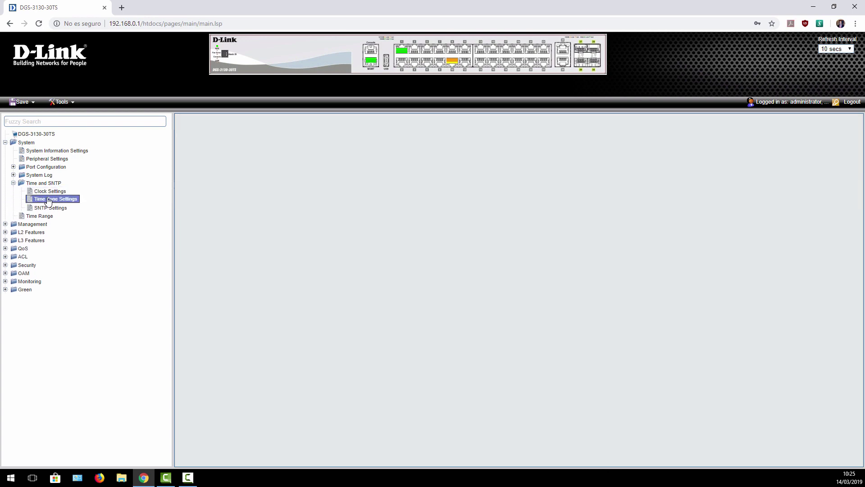
click(50, 208)
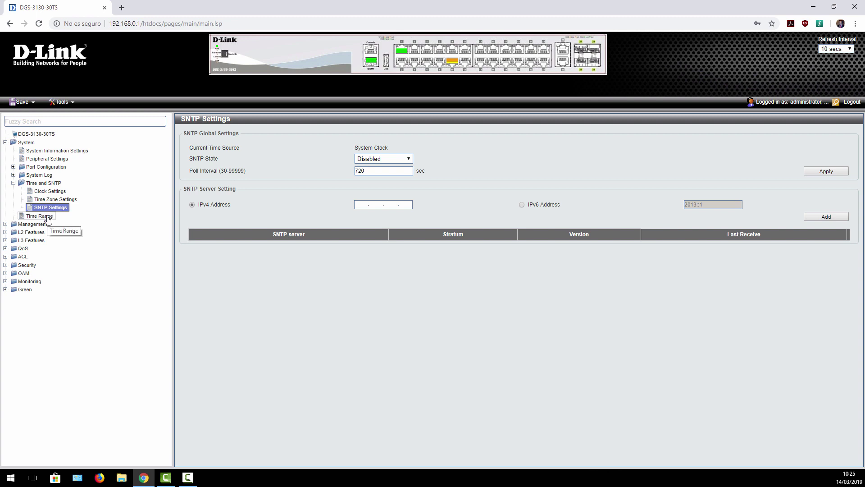
click(48, 217)
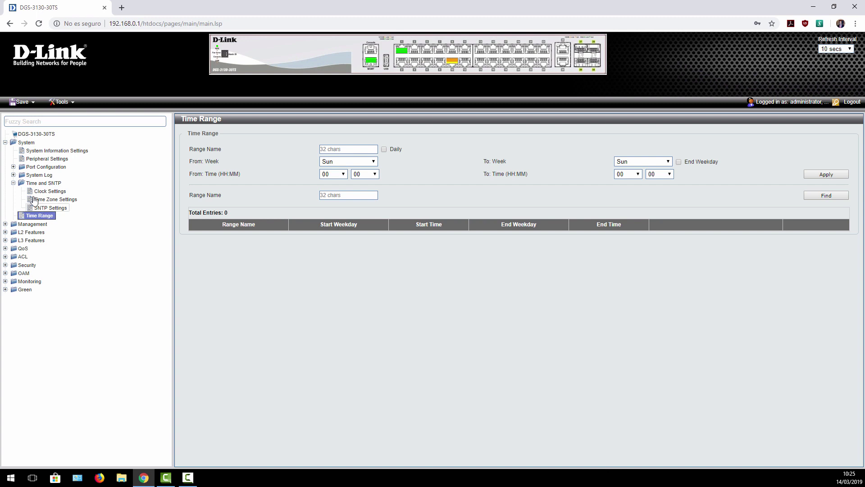
click(13, 183)
Review the Management pages for Command Logging, User Accounts Settings, Password Encryption and Password Recovery
click(5, 199)
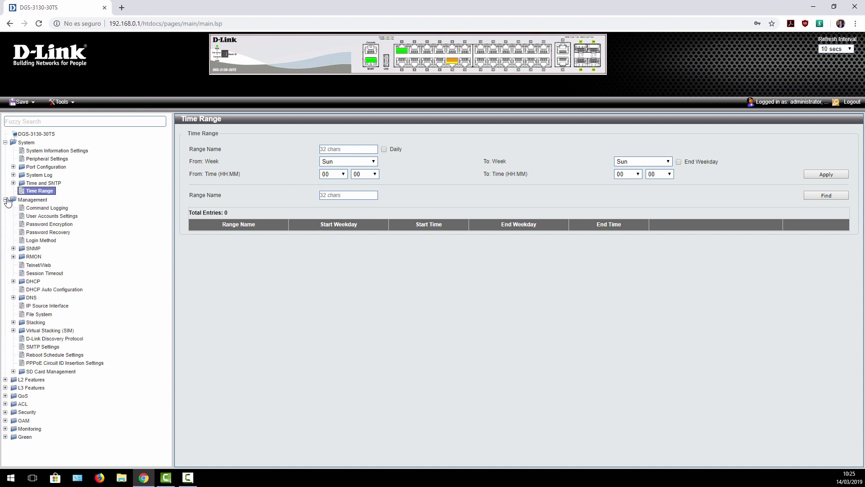
click(5, 143)
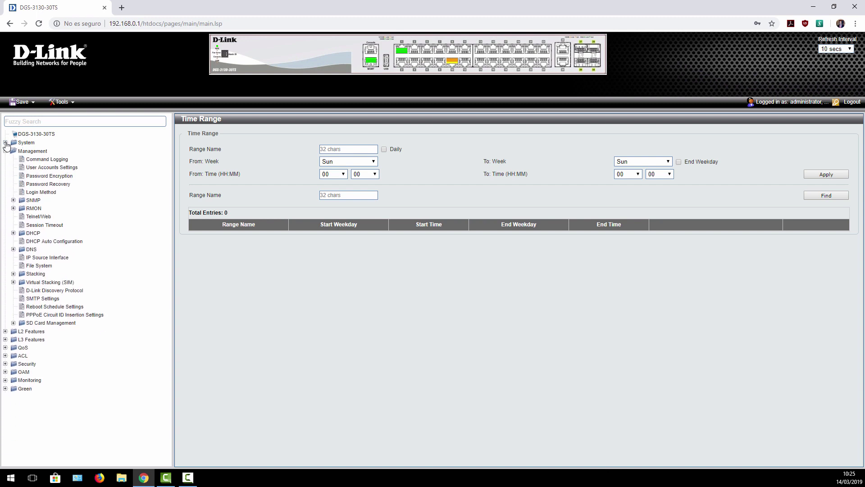
click(48, 159)
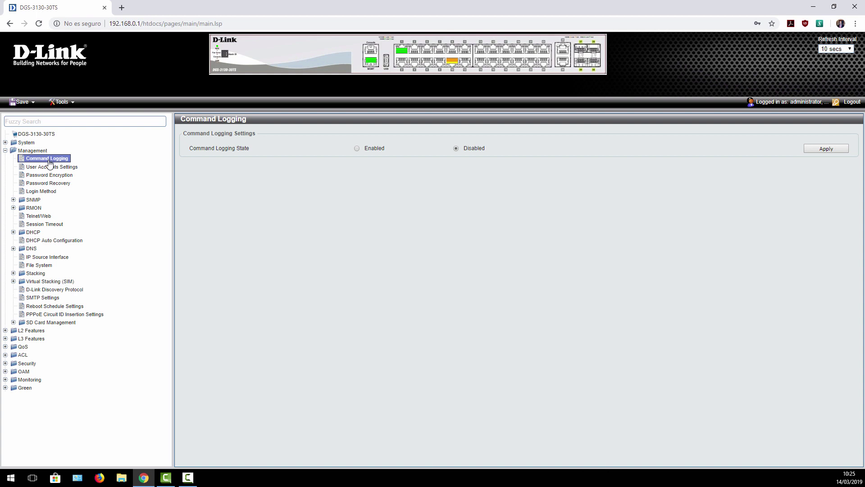
click(55, 167)
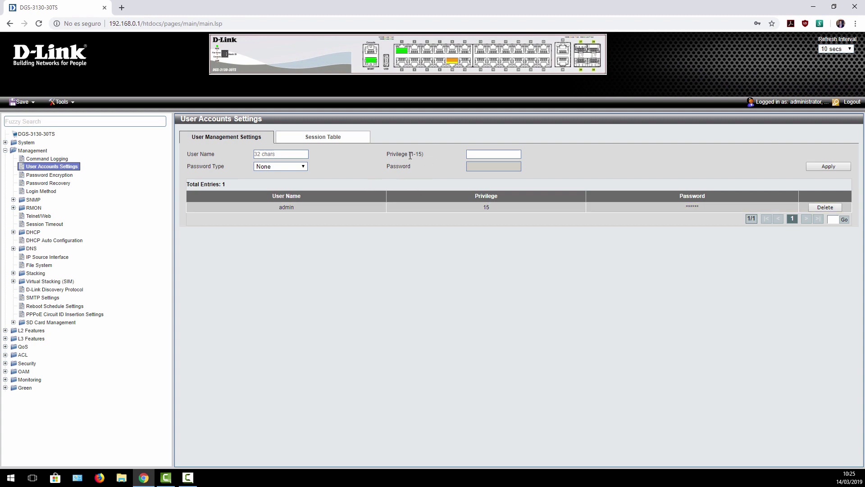
click(56, 176)
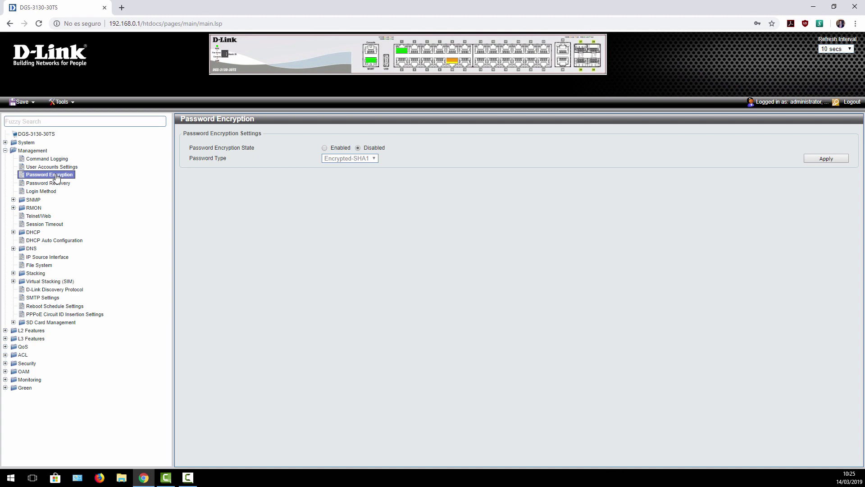
click(56, 183)
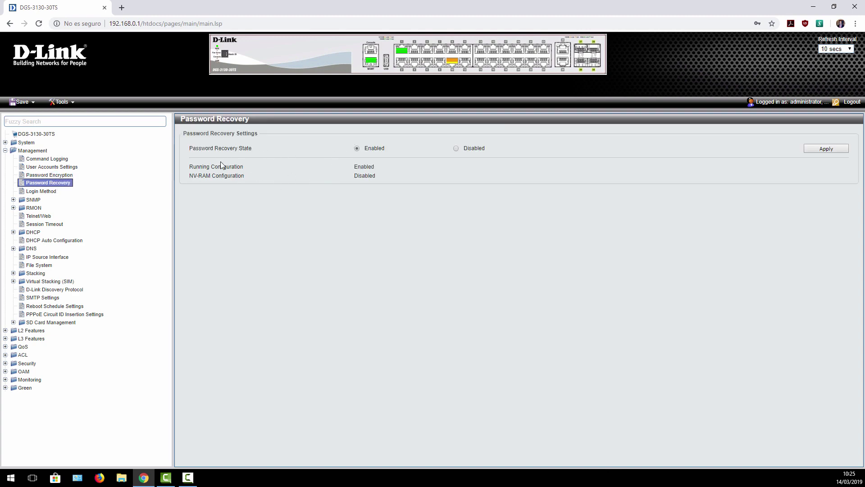
Open the Login Method page and examine the login methods assigned to the Console and Telnet applications
click(53, 191)
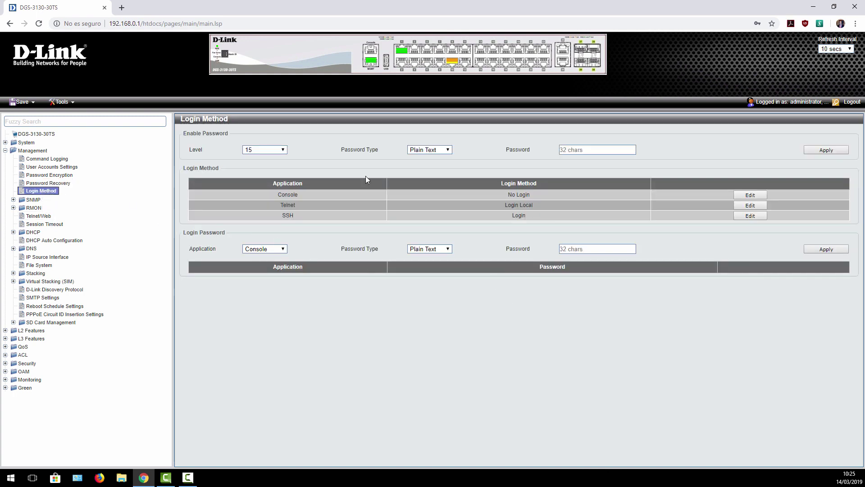
drag(279, 195, 323, 197)
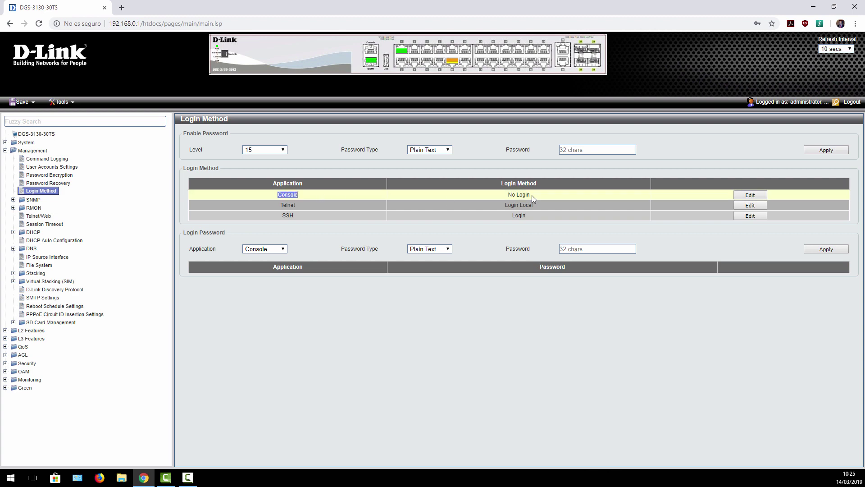
click(515, 193)
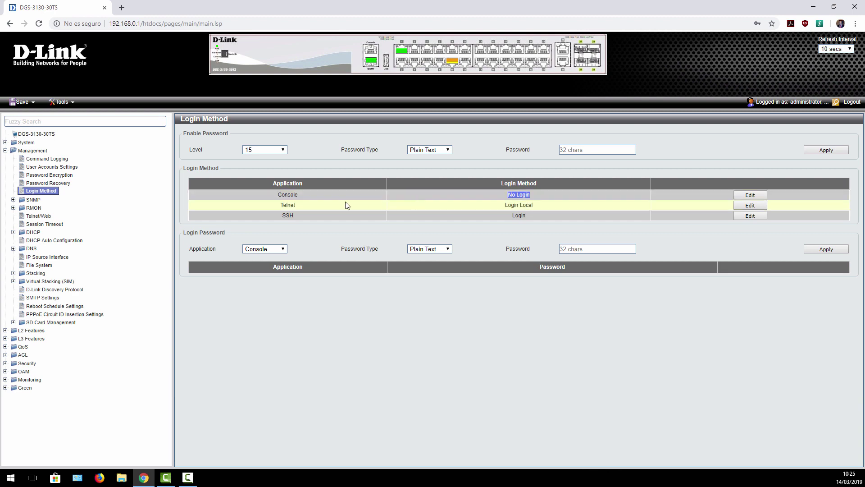
drag(505, 205, 531, 207)
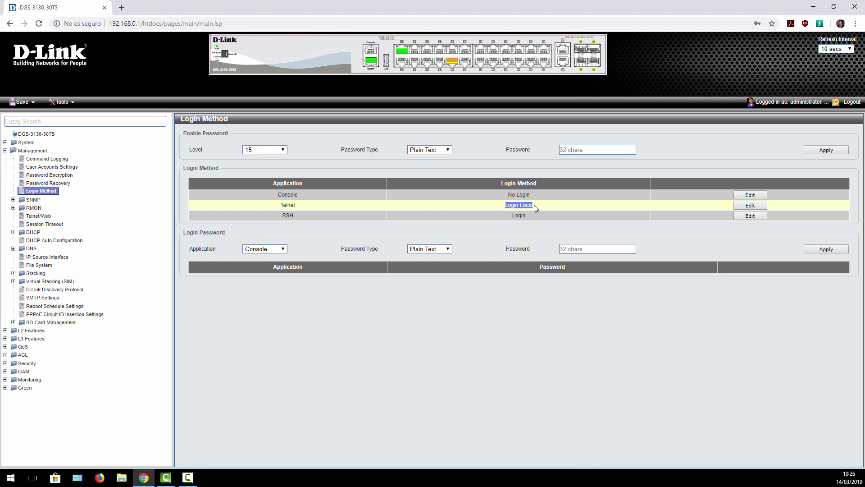
click(525, 227)
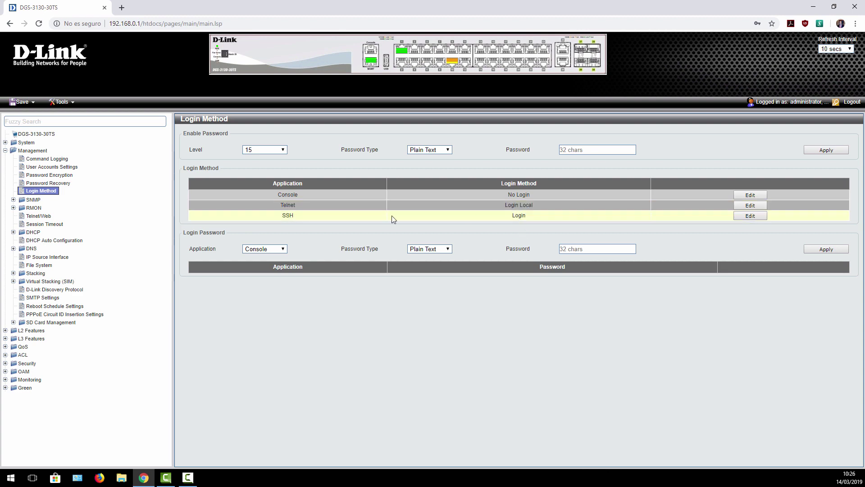
Set the SSH application's login method to Login Local and apply the change
click(756, 218)
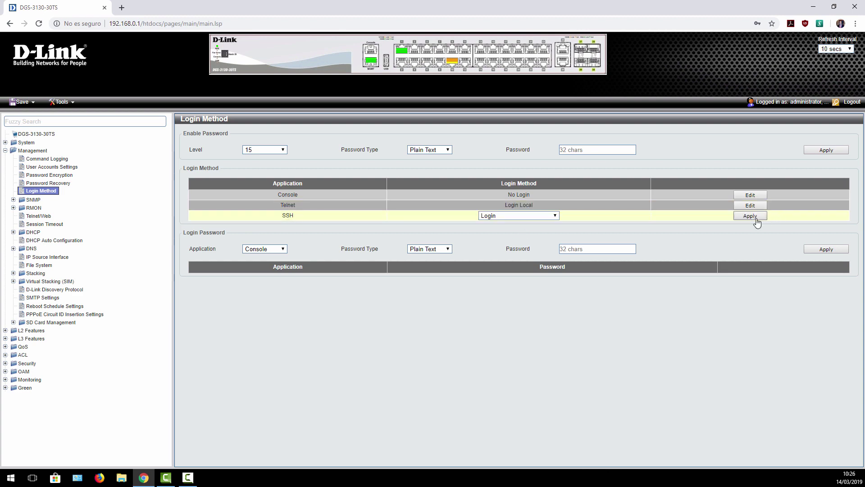
click(534, 221)
click(513, 239)
click(750, 217)
click(510, 74)
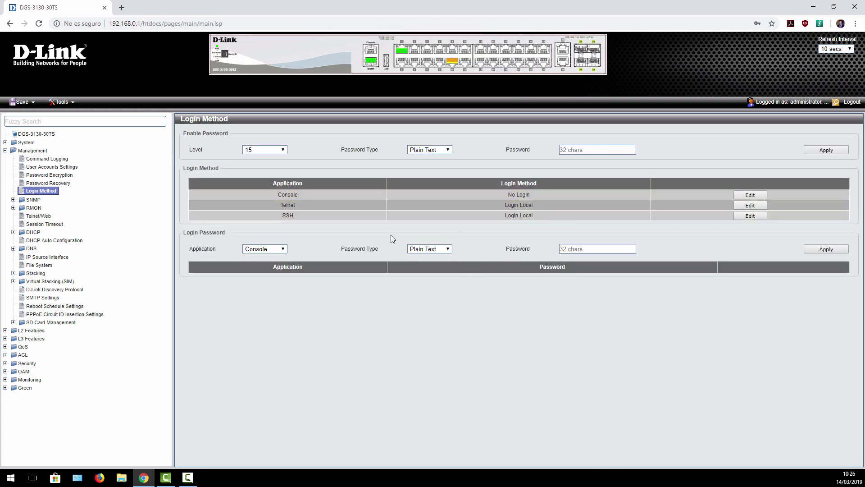
Open the SNMP Global Settings page in the Management section
click(14, 200)
click(51, 209)
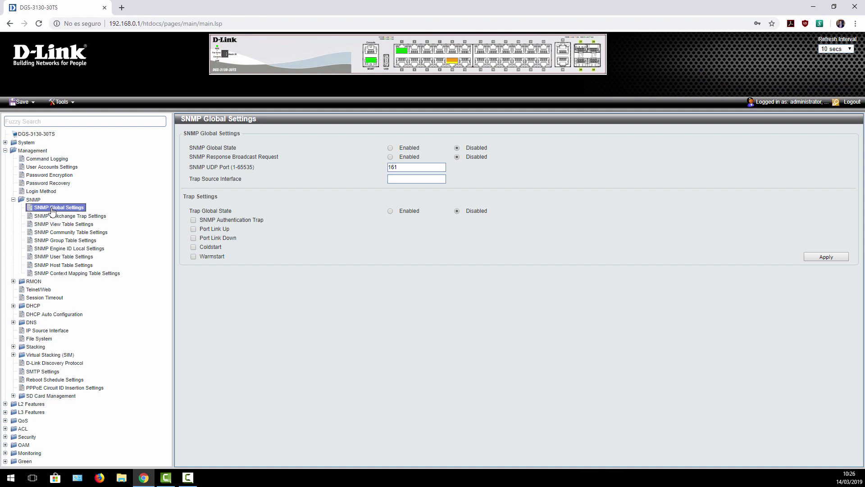
Review the SNMP Linkchange Trap, SNMP Global and SNMP Community Table settings pages
click(56, 215)
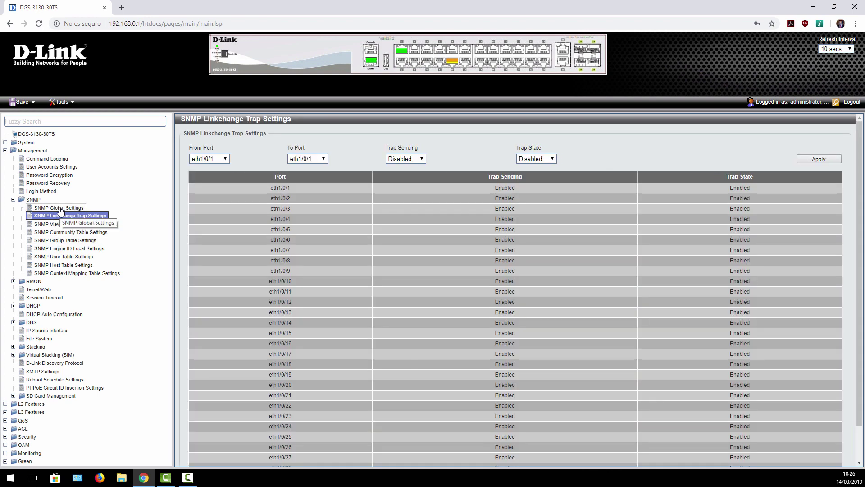
click(60, 208)
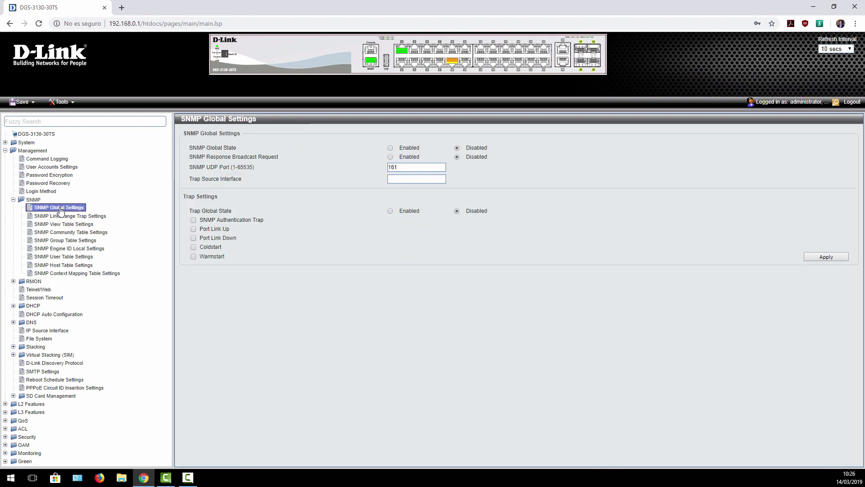
click(60, 232)
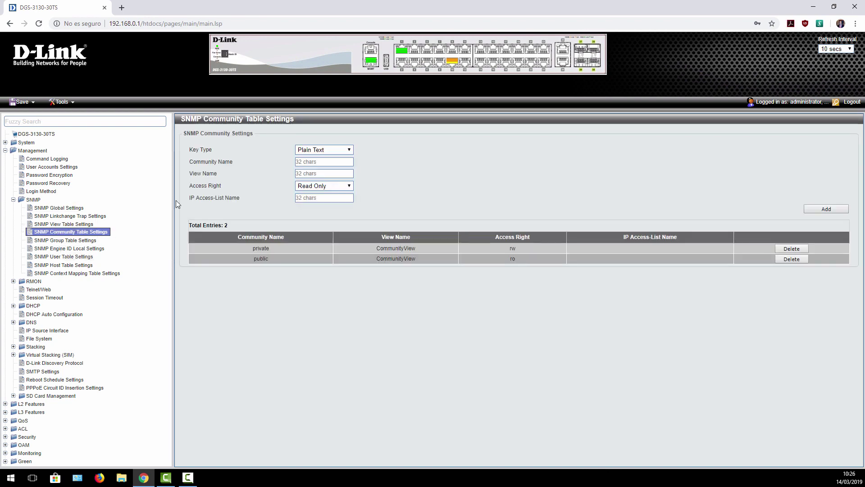
Collapse the SNMP group and review the RMON Global Settings and RMON Statistics Settings pages
click(13, 199)
click(13, 207)
click(52, 217)
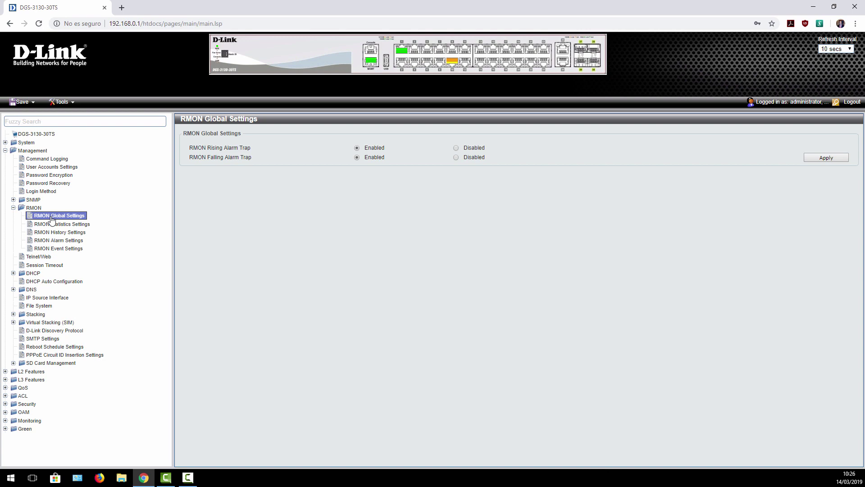
click(52, 224)
Open the Telnet/Web page and enable the Telnet source interface state without applying, to examine the available interface types
click(41, 257)
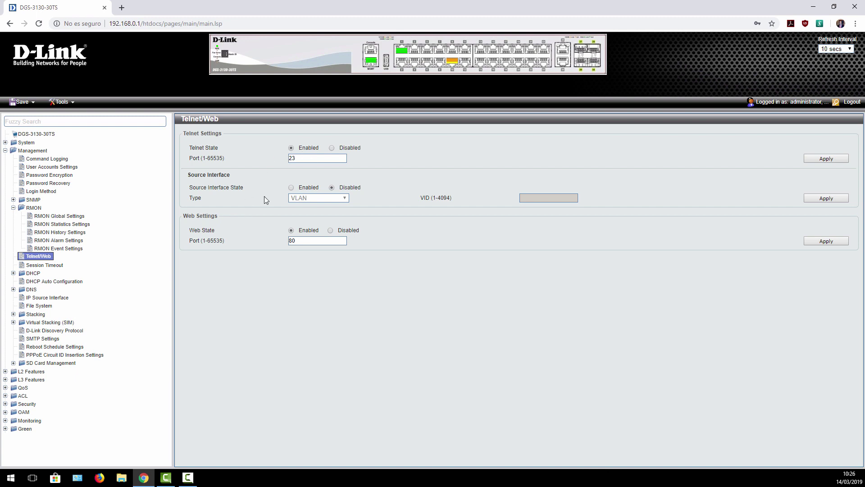
click(291, 187)
click(321, 199)
click(374, 206)
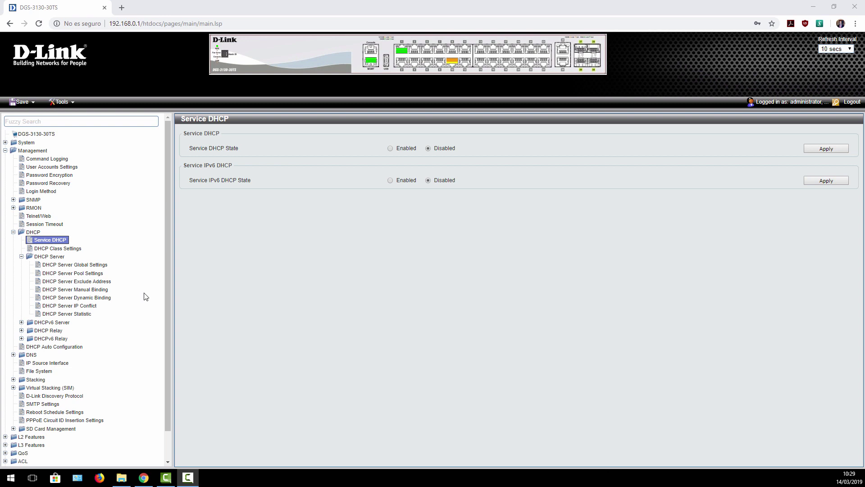
Review the DHCP Server Global Settings, DHCPv6 Server Pool Settings and DHCP Relay Global Settings pages
click(73, 266)
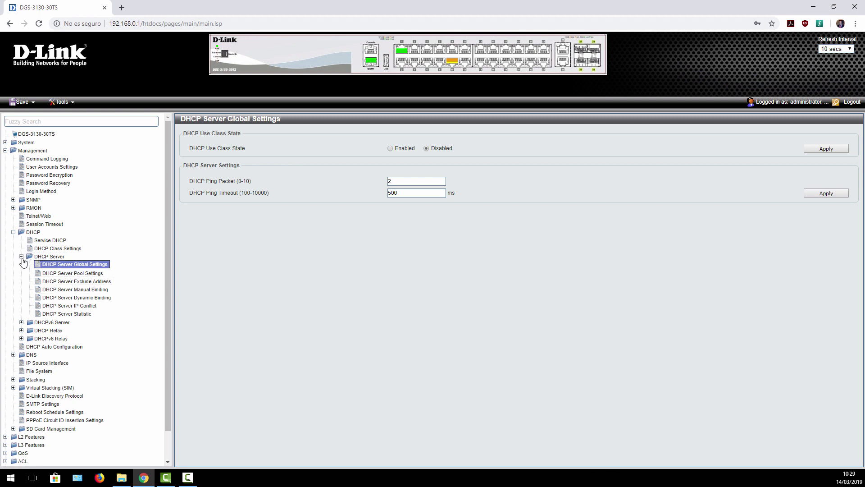
click(21, 256)
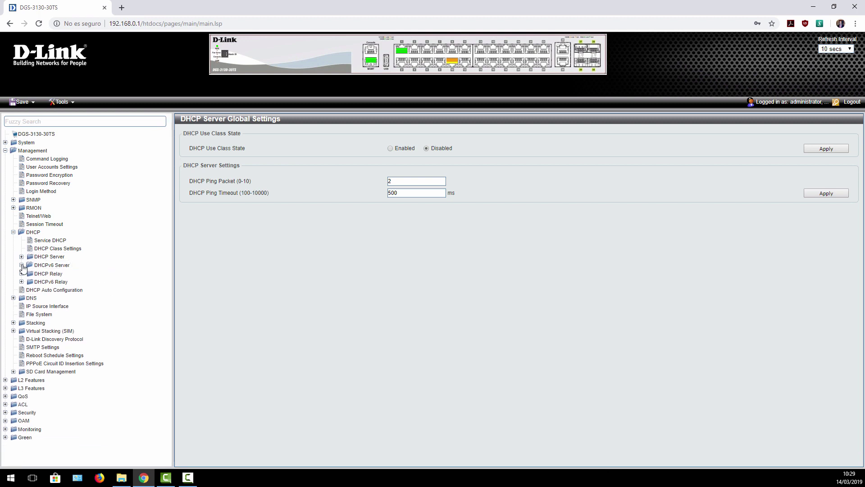
click(22, 265)
click(63, 273)
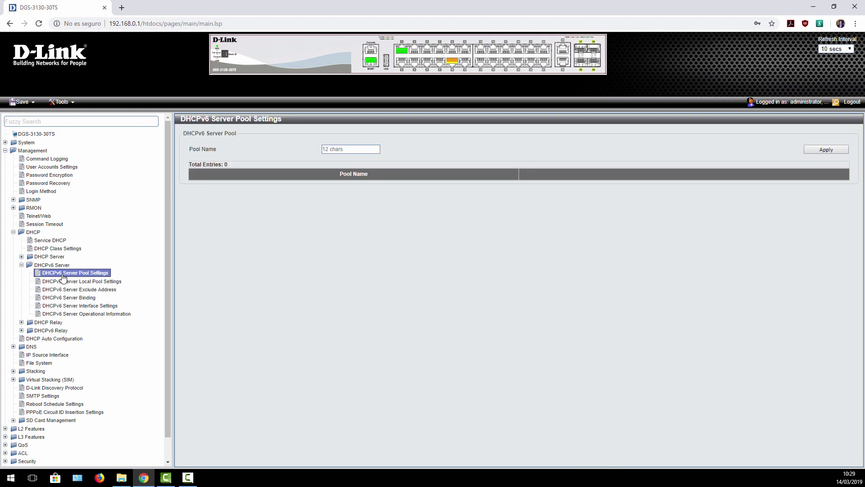
click(22, 265)
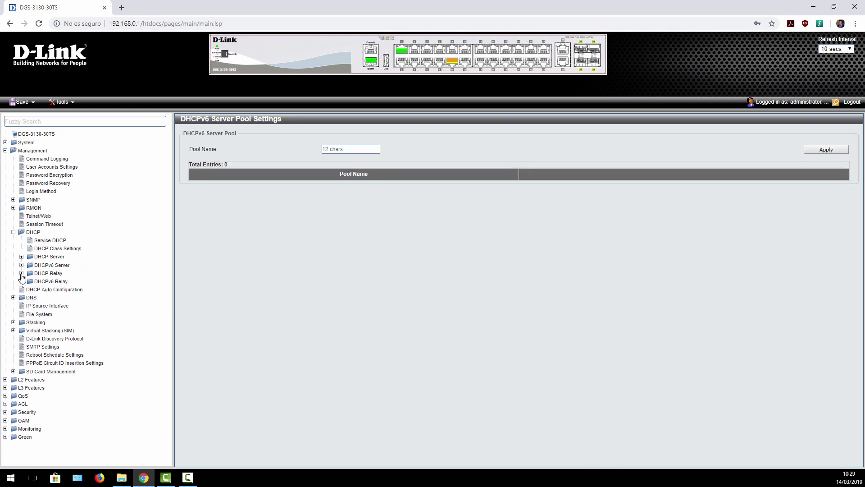
click(22, 273)
click(51, 282)
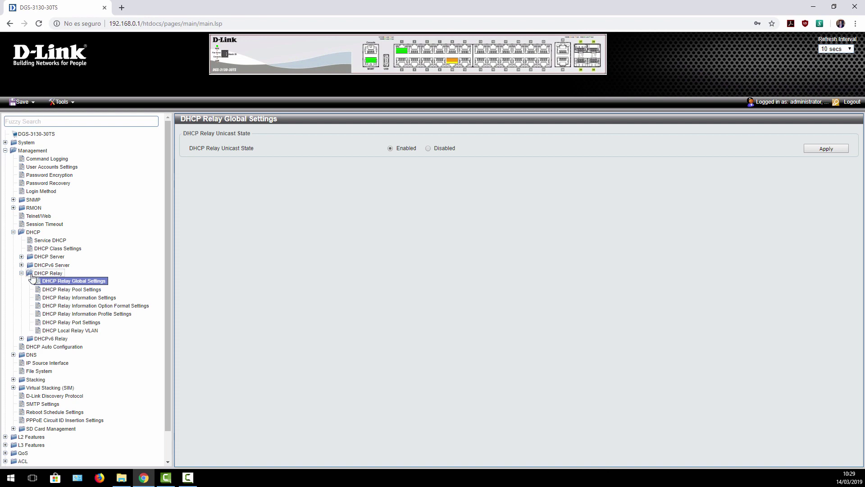
View the DHCP Auto Configuration and IP Source Interface pages in the Management section
click(32, 347)
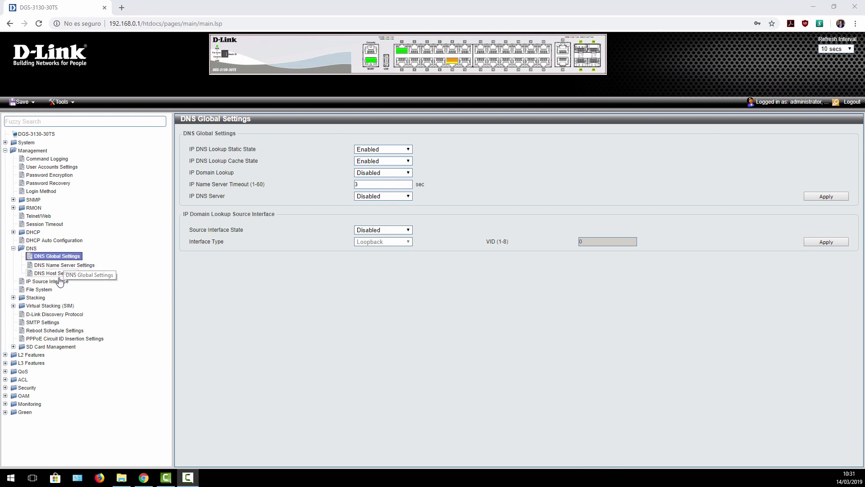
click(58, 281)
Open drive c: on the File System page and examine which firmware file is marked with boot up info
click(44, 290)
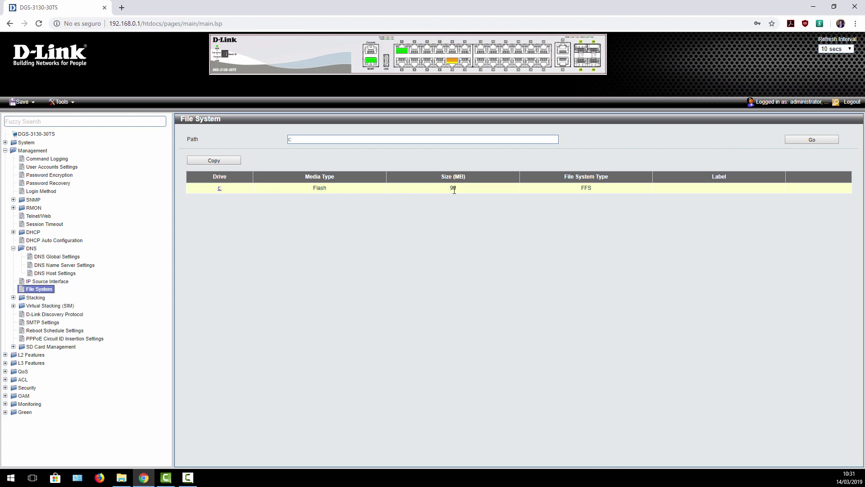
click(220, 189)
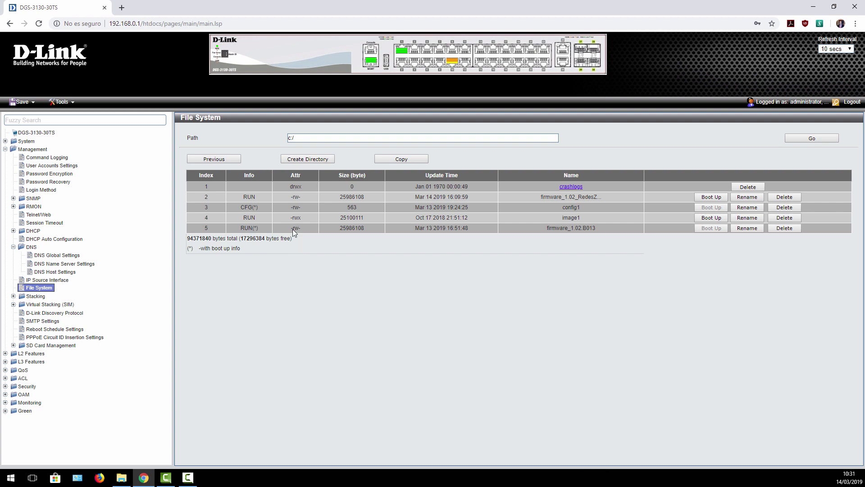
double_click(189, 248)
drag(189, 250, 263, 231)
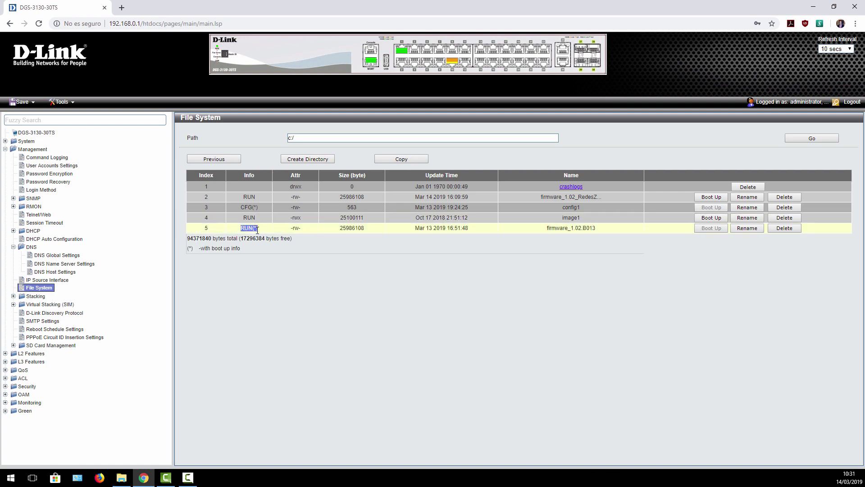
drag(546, 229, 595, 231)
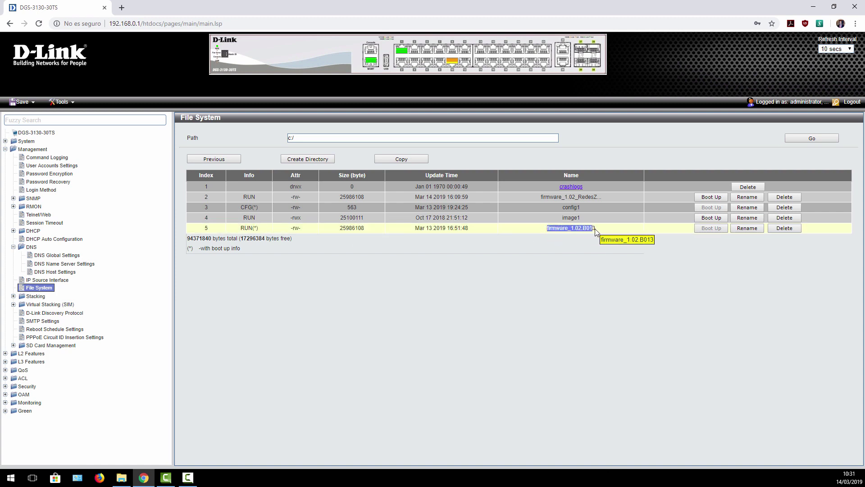
Examine the entries for the image1 firmware file and the config1 configuration file on drive c:
double_click(572, 218)
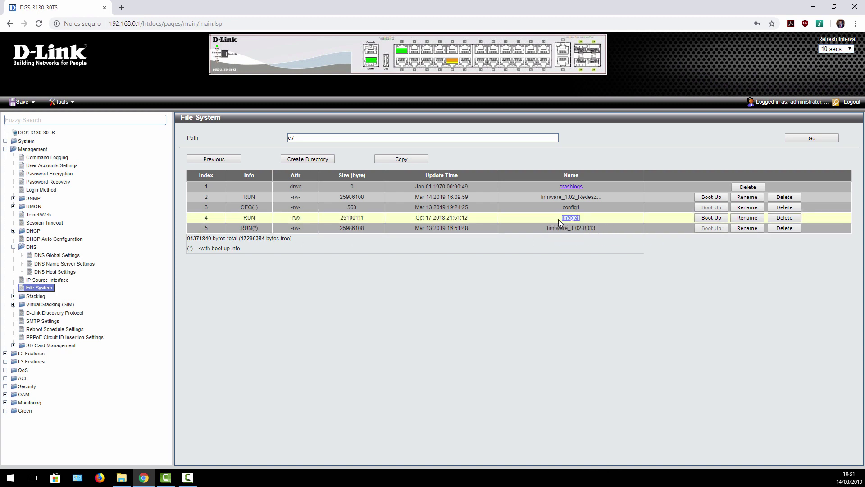
click(519, 273)
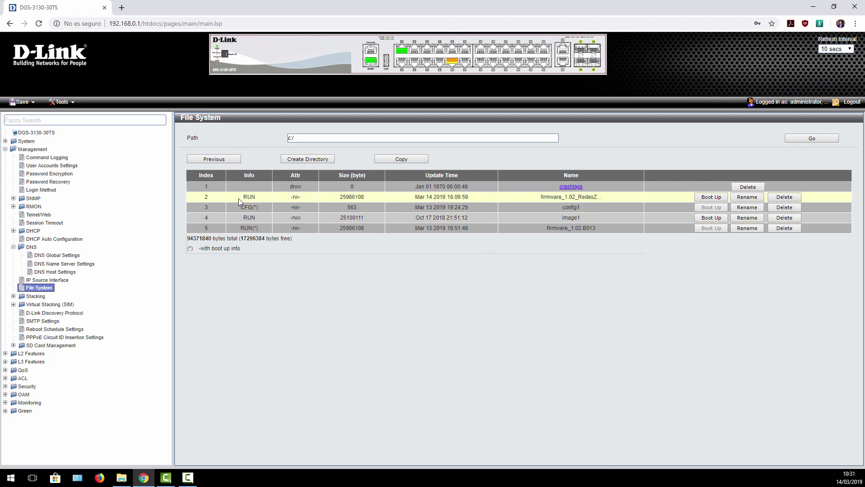
drag(242, 208, 252, 208)
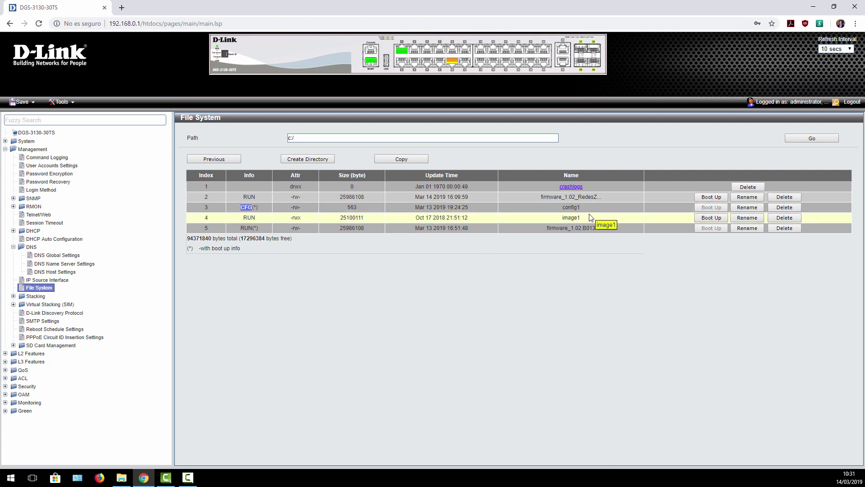
double_click(564, 207)
Expand the Stacking and Virtual Stacking (SIM) groups and review the Physical Stacking and Stacking Bandwidth pages
click(13, 247)
click(13, 280)
click(13, 272)
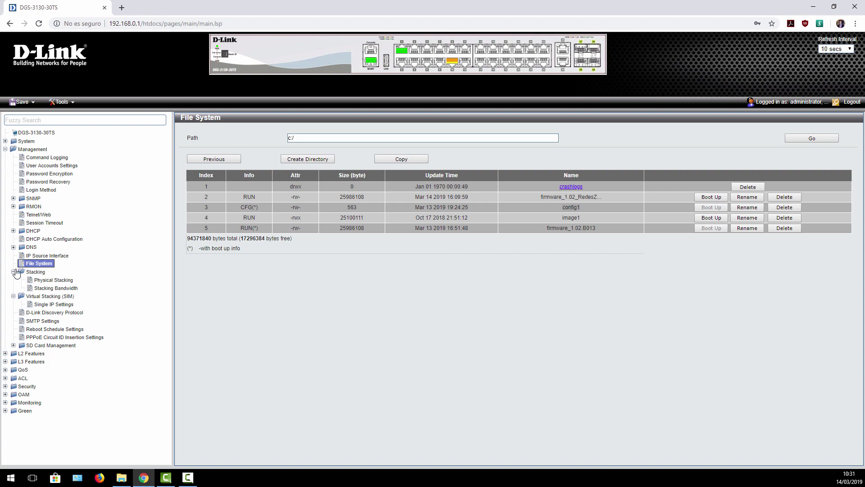
click(62, 280)
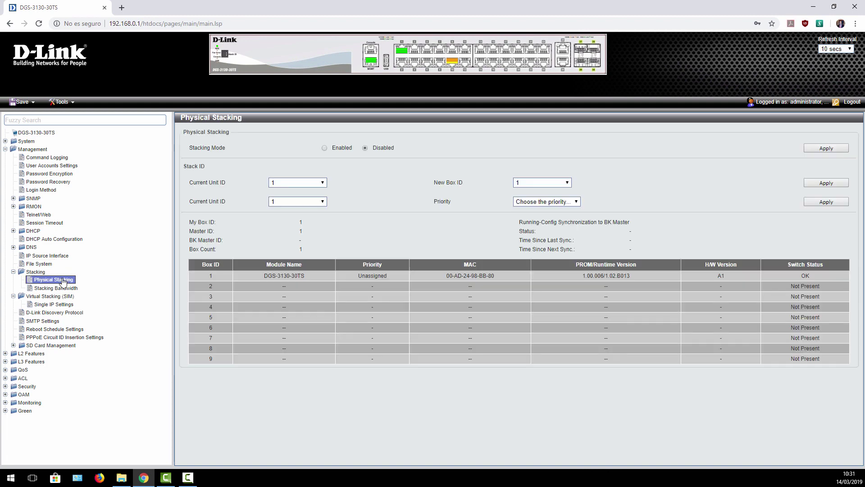
click(60, 289)
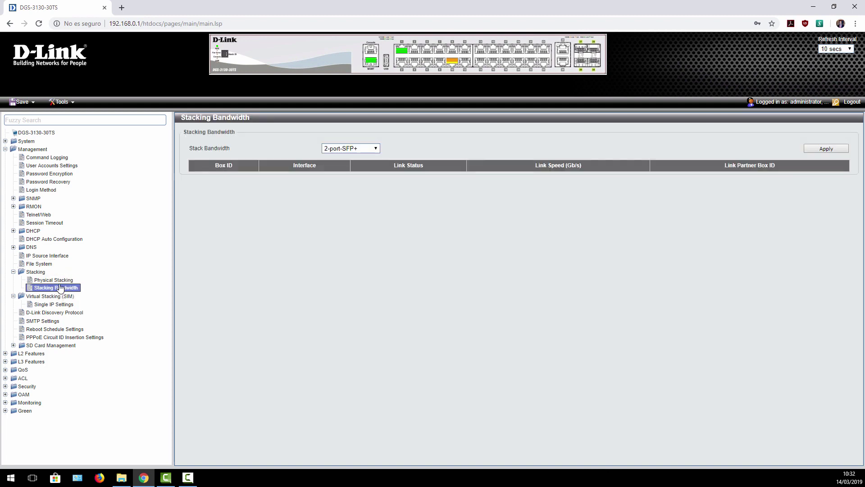
Return to the Physical Stacking page and examine the PROM/Runtime version and Box ID column in the unit table
click(61, 280)
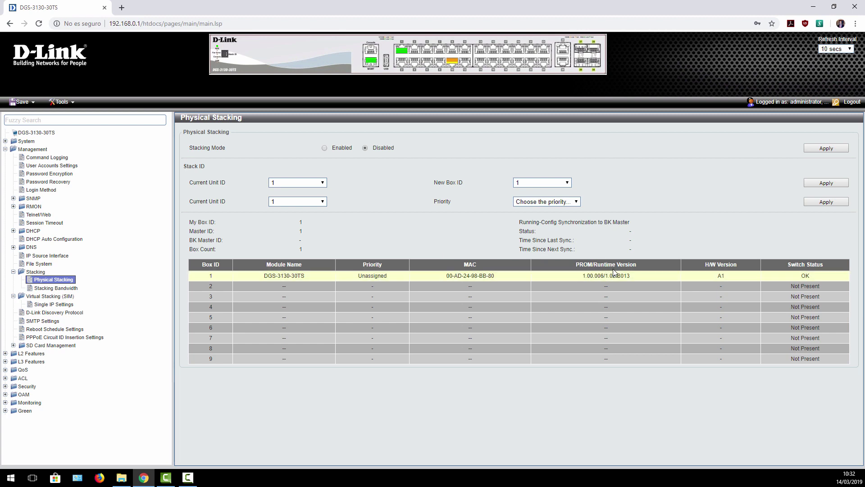
drag(609, 276, 579, 276)
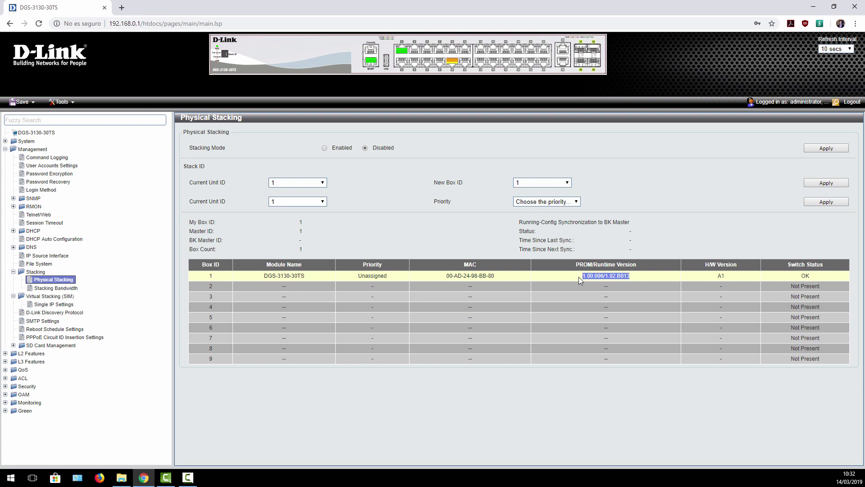
click(213, 267)
click(286, 393)
View the D-Link Discovery Protocol and Reboot Schedule Settings pages
click(53, 313)
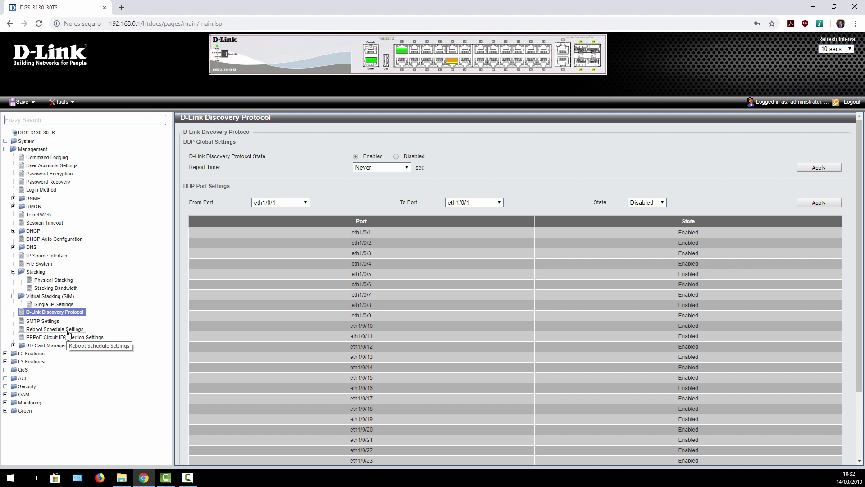
click(67, 334)
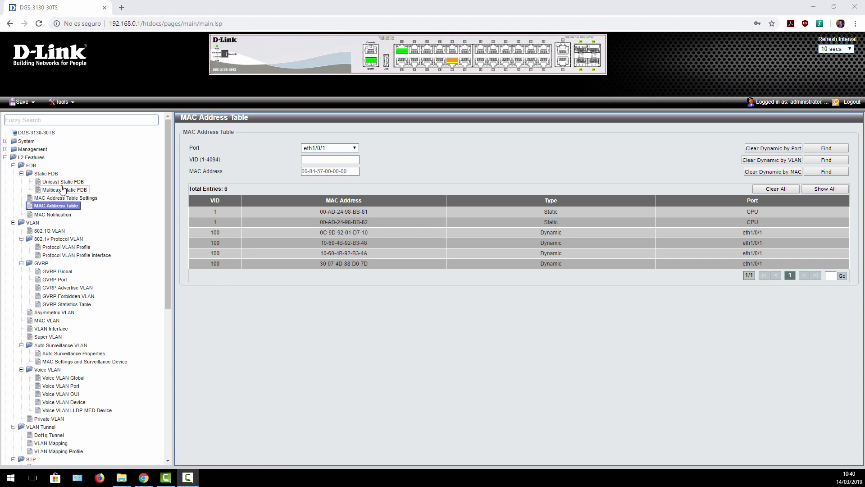
Collapse the FDB group, open the 802.1Q VLAN page and examine the allowed VID range and the VLAN list
click(13, 166)
click(45, 181)
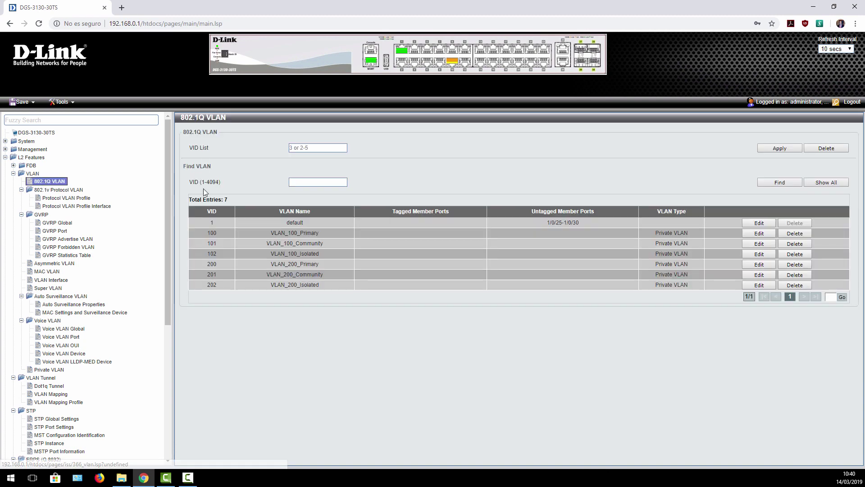
drag(201, 182, 220, 184)
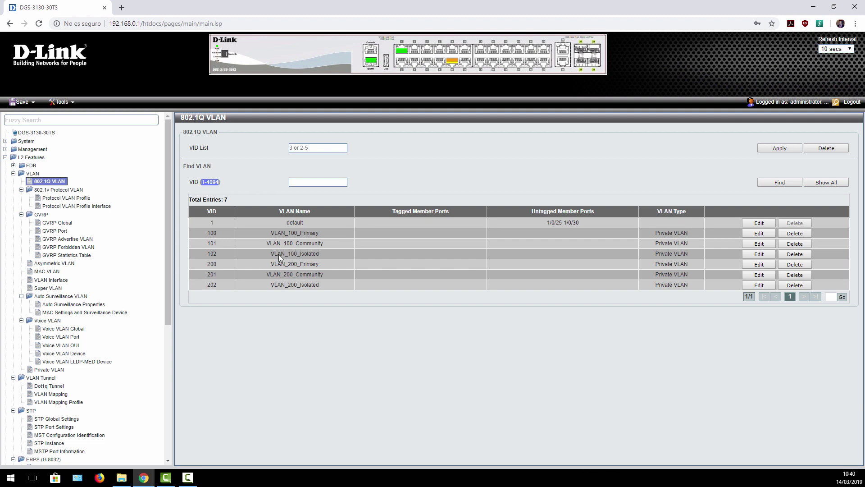
click(280, 342)
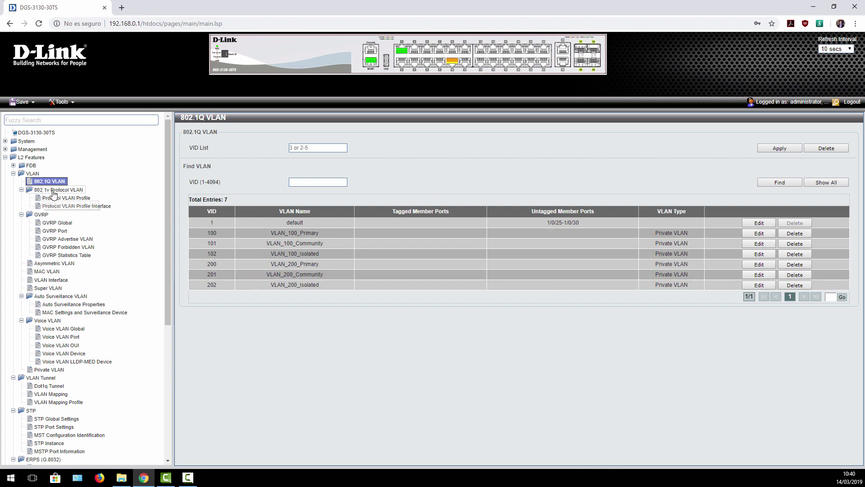
Collapse the 802.1v Protocol VLAN group and review the GVRP Global and MAC VLAN pages
click(21, 189)
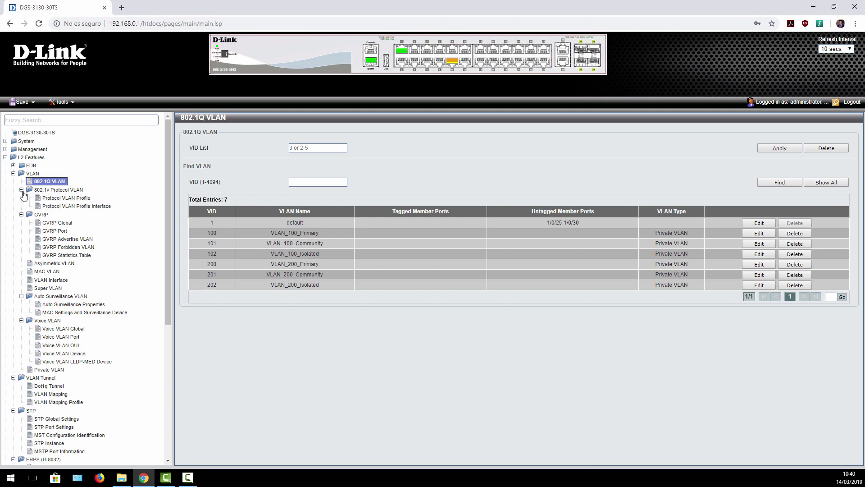
click(46, 206)
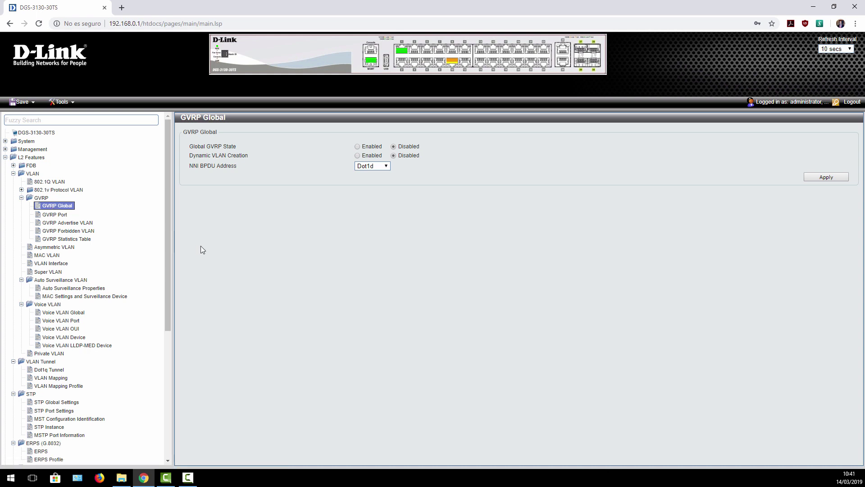
click(57, 206)
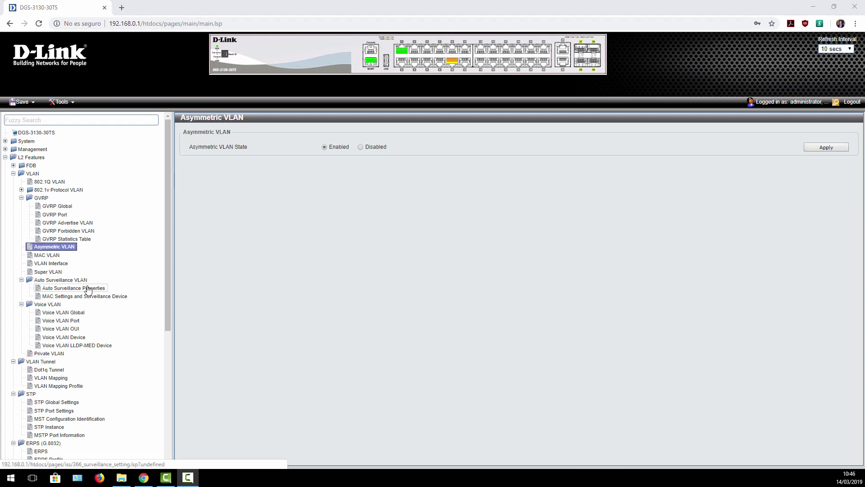
click(57, 256)
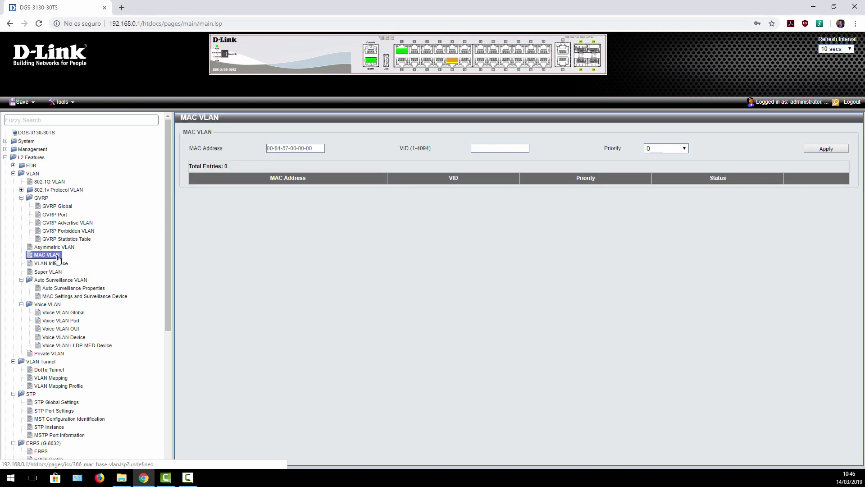
Open the VLAN interface configuration for port eth1/0/1 and preview the Access, Hybrid and Trunk VLAN modes
click(61, 266)
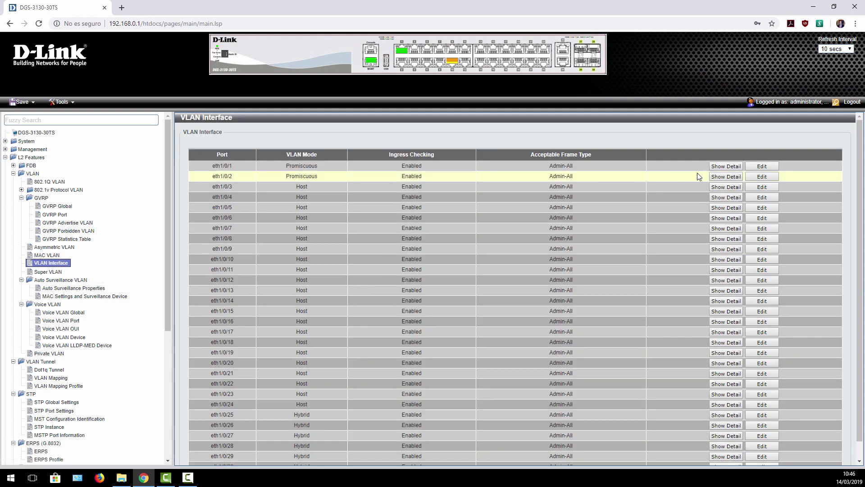
click(762, 166)
click(453, 158)
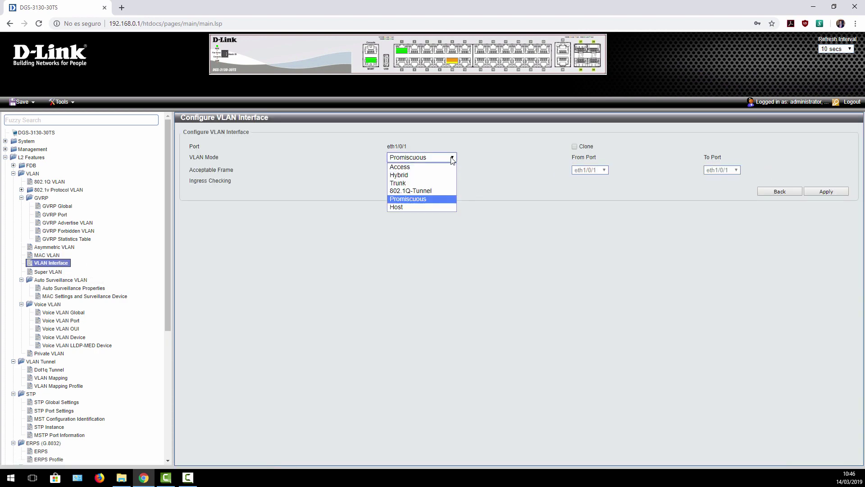
click(449, 167)
click(447, 159)
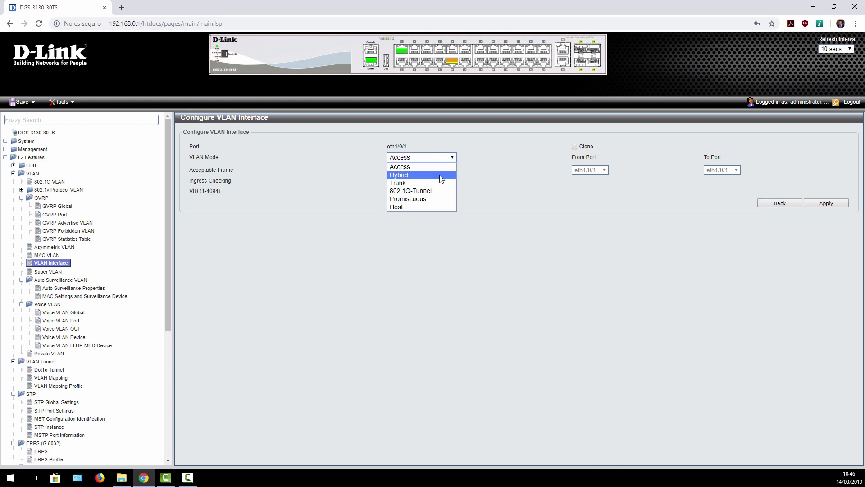
click(440, 175)
click(448, 158)
click(442, 183)
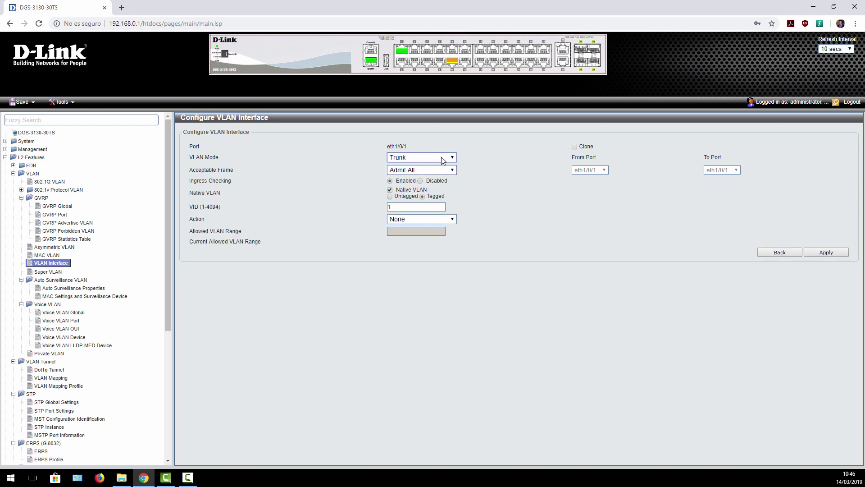
Preview the Promiscuous and Host VLAN modes and their fields for port eth1/0/1
click(443, 159)
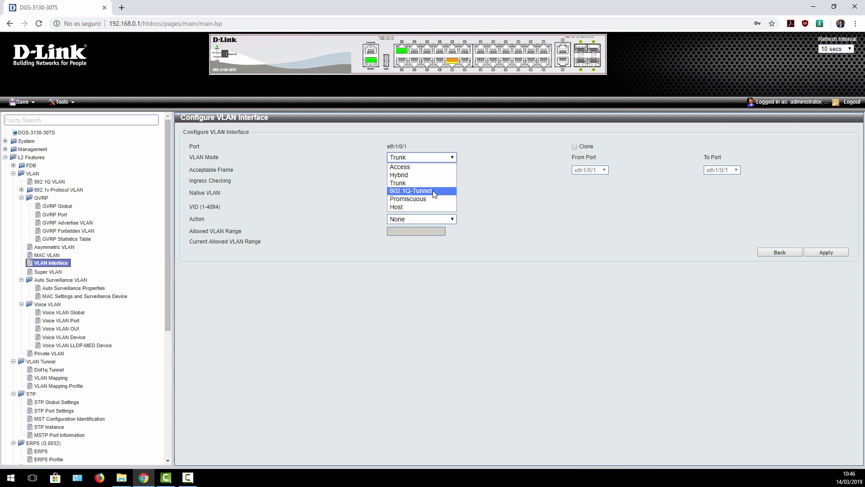
click(428, 198)
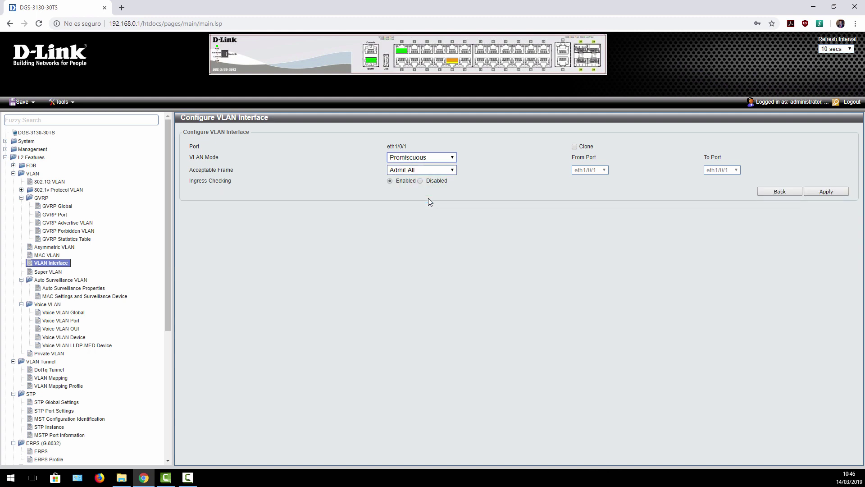
click(436, 157)
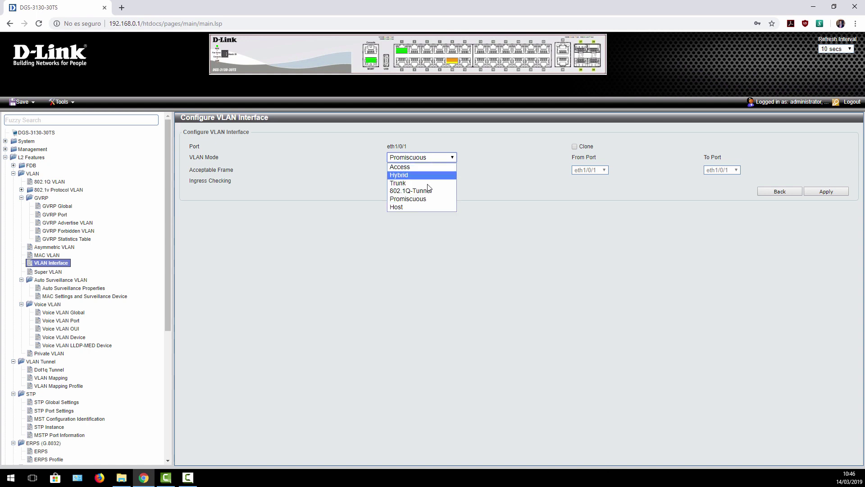
click(421, 205)
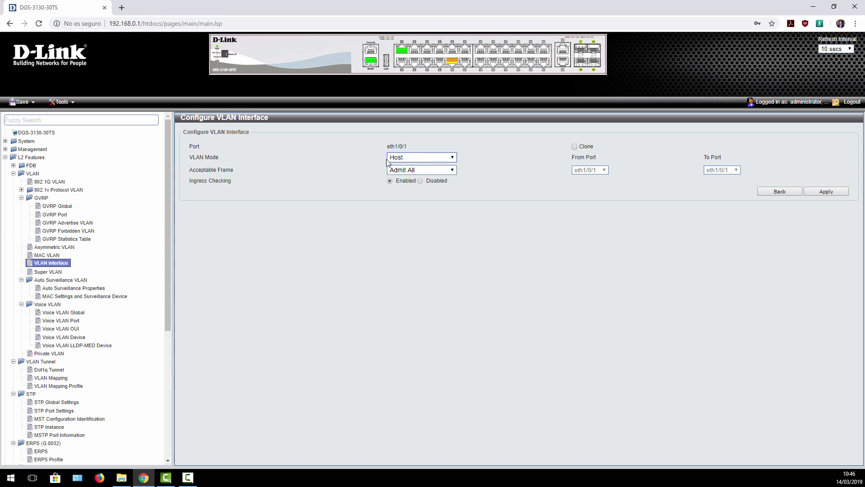
Try Access mode for port eth1/0/1 with cloning enabled for the range eth1/0/1 to eth1/0/10
click(441, 159)
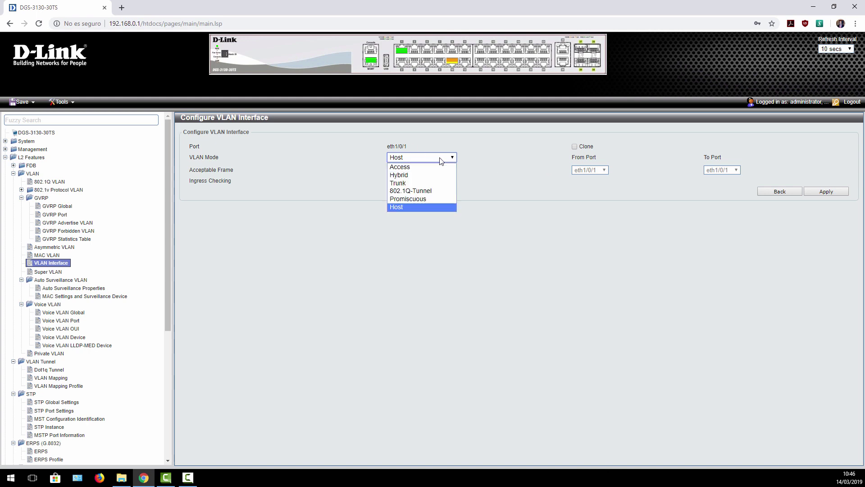
click(437, 168)
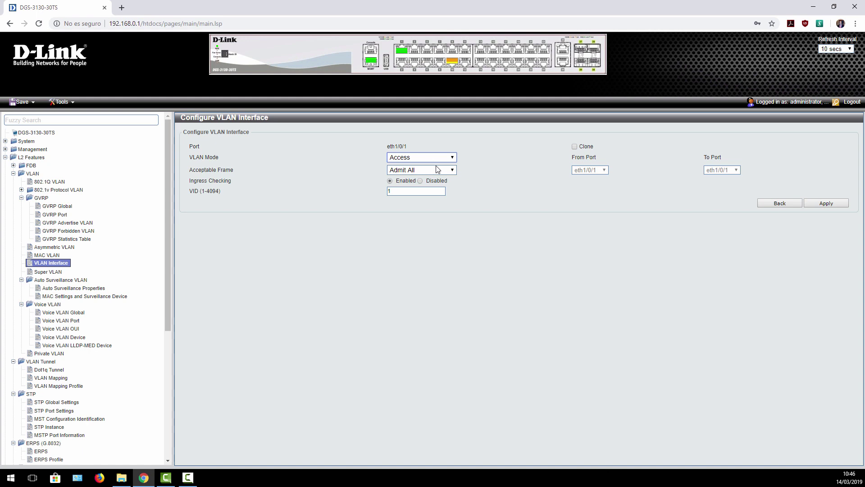
click(574, 147)
click(736, 170)
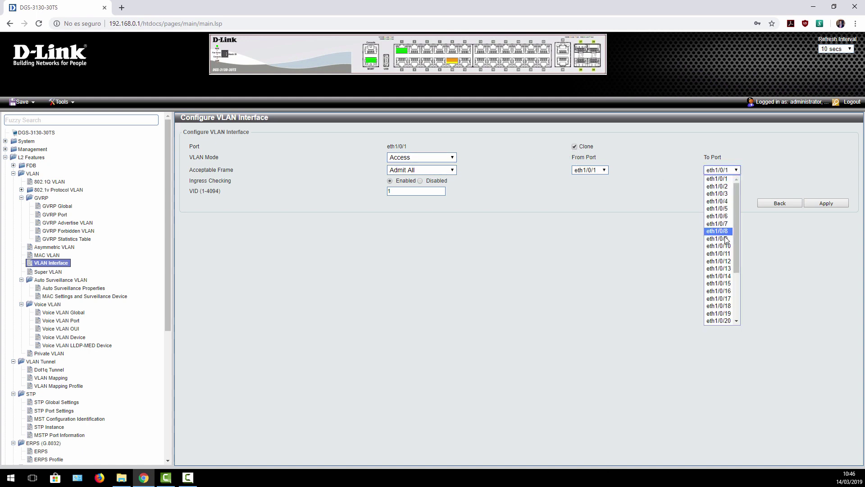
click(725, 242)
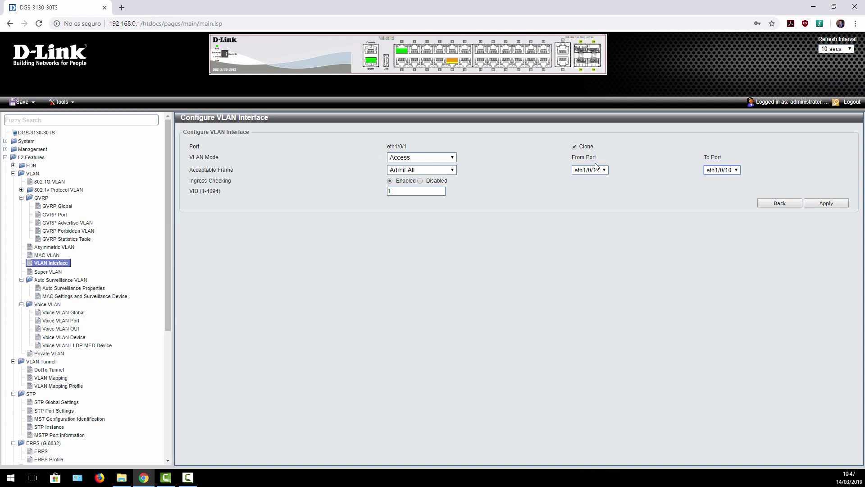
View the Super VLAN, Auto Surveillance Properties and Voice VLAN Global pages
click(49, 272)
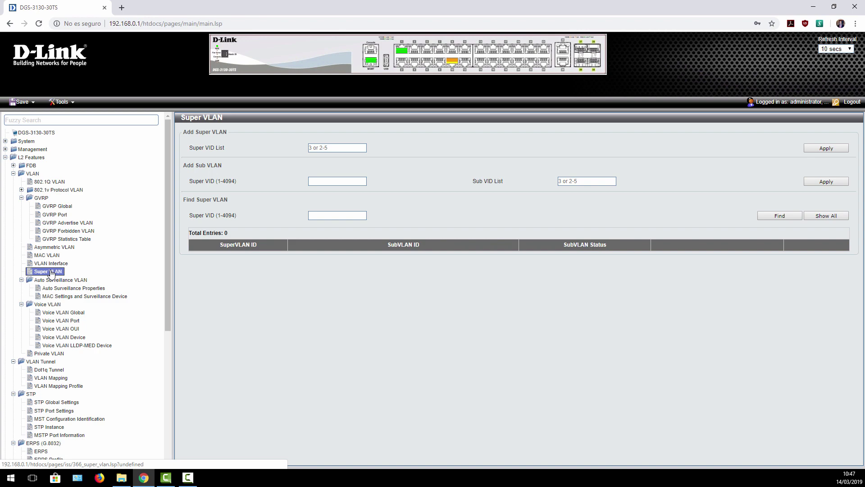
click(68, 288)
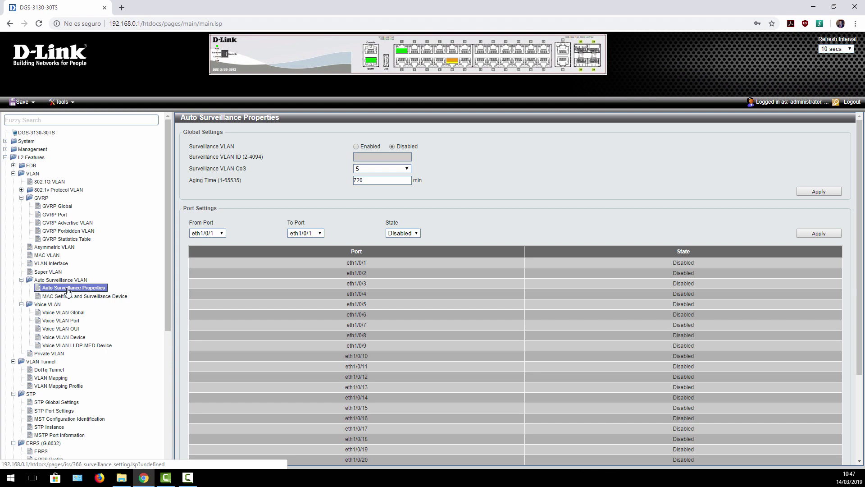
click(68, 312)
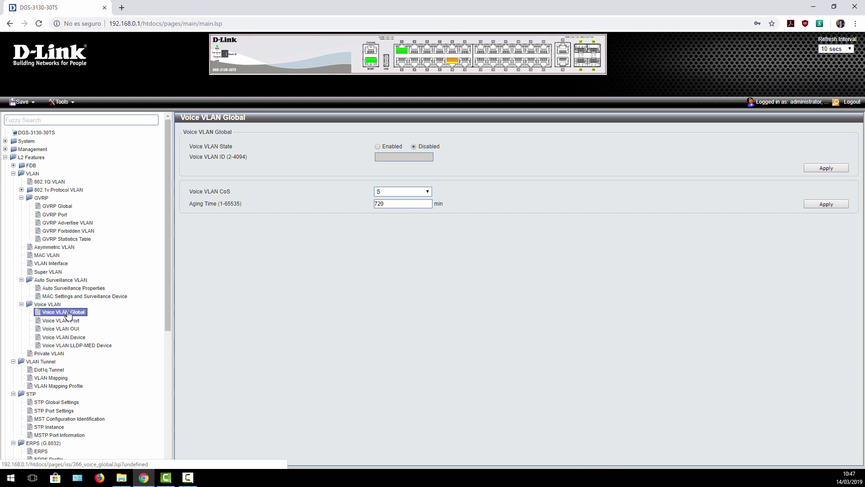
Examine the isolated and community types in the Private VLAN table and view the Dot1q Tunnel page
click(49, 353)
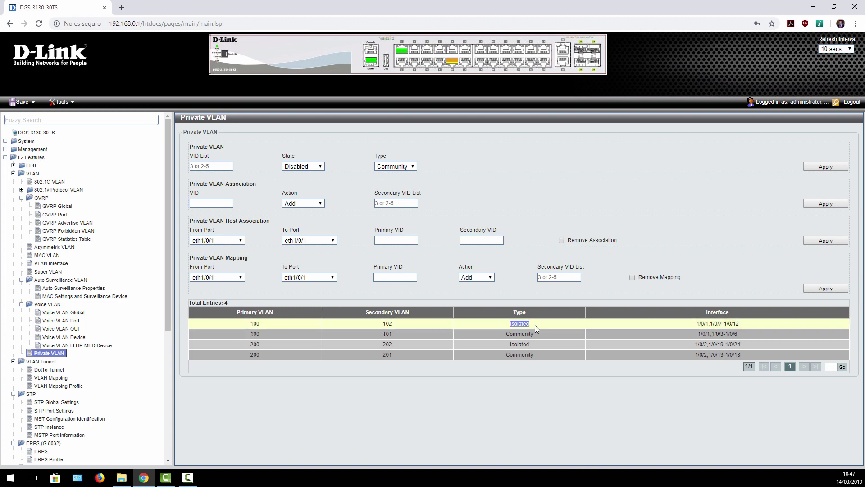
double_click(523, 334)
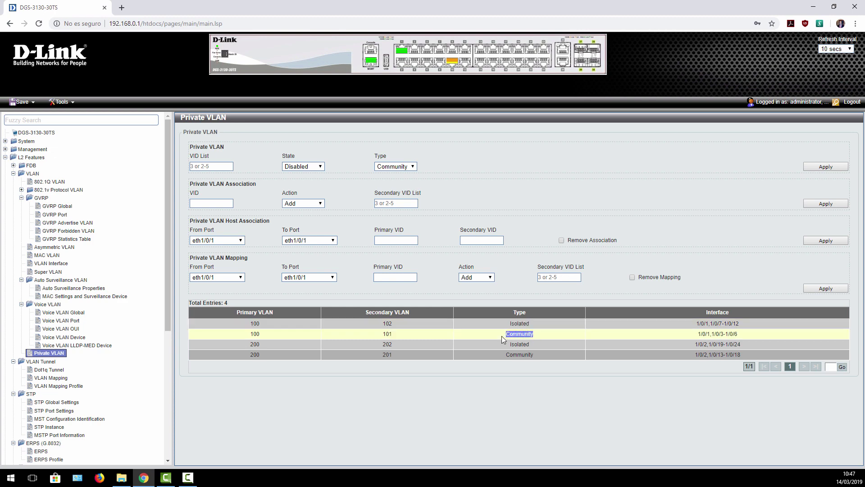
drag(500, 333, 534, 334)
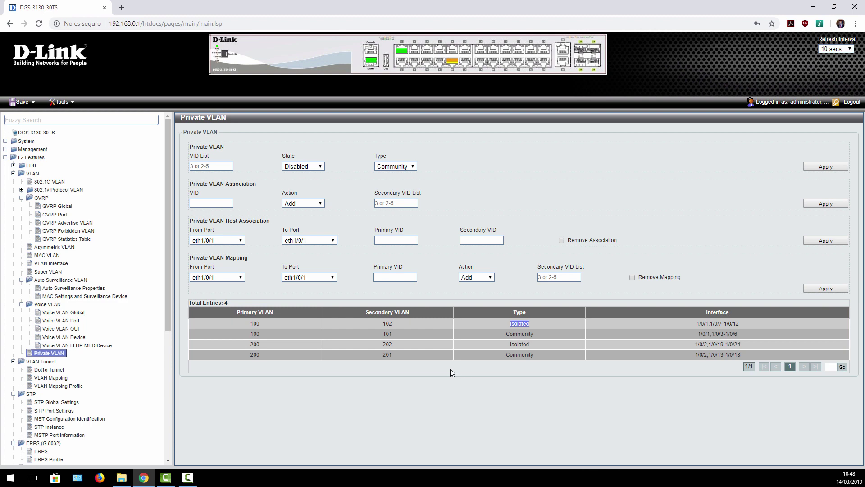
click(57, 371)
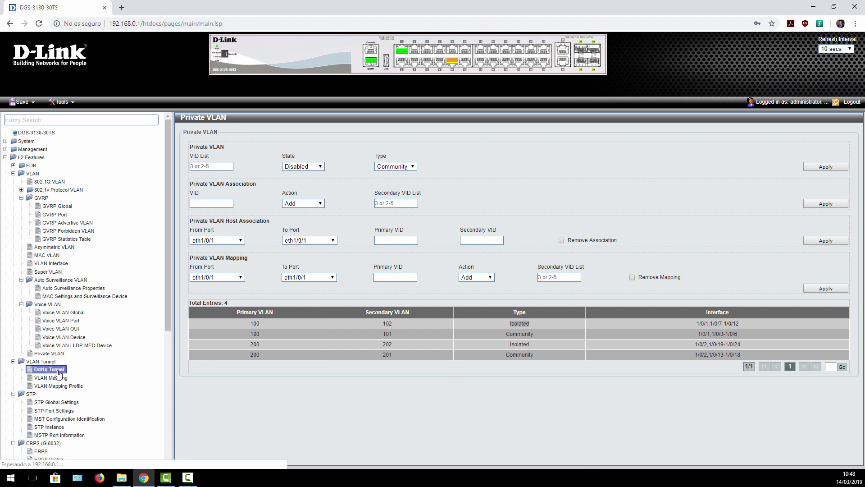
Set the STP mode to MSTP in the STP Global Settings and apply it
scroll(43, 272, down, 4)
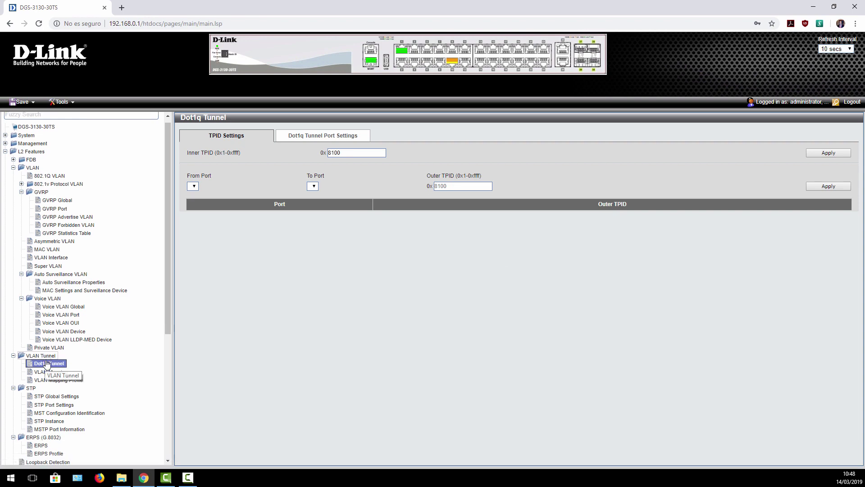
click(52, 224)
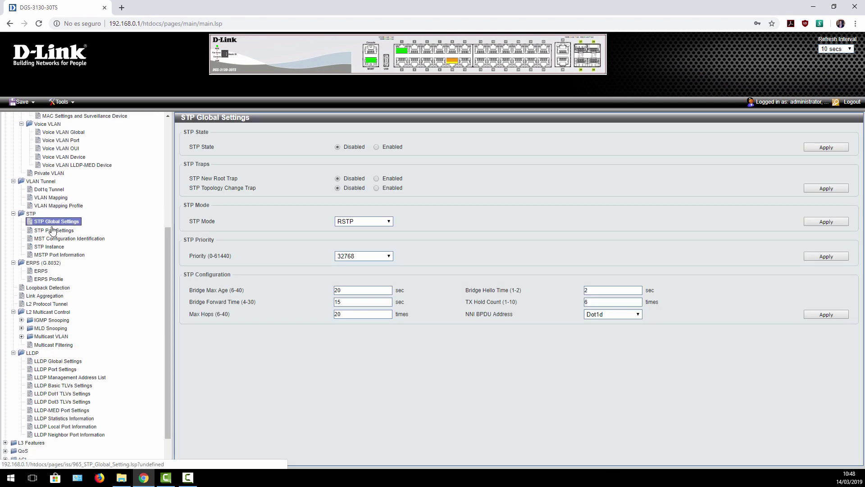
drag(193, 223, 213, 222)
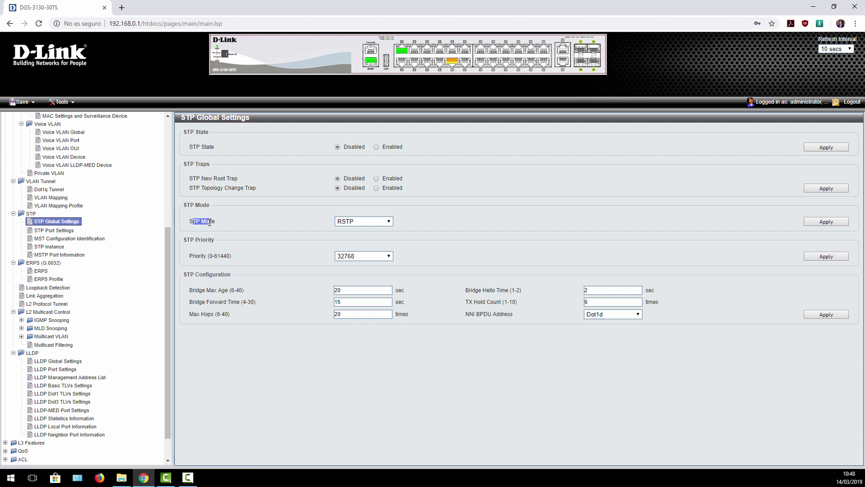
click(202, 222)
click(373, 225)
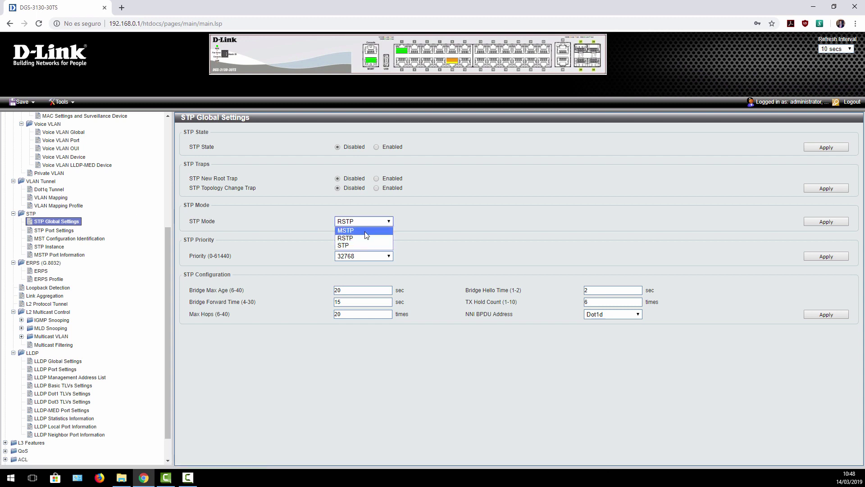
click(352, 238)
click(360, 222)
click(354, 231)
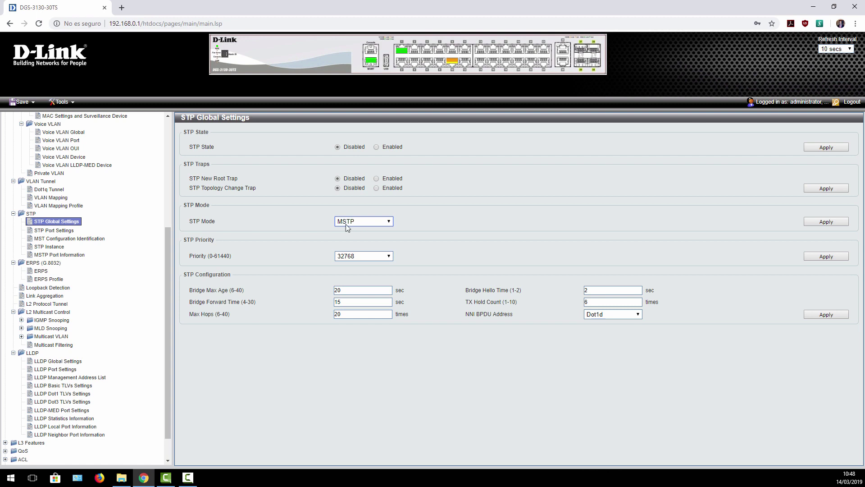
click(826, 221)
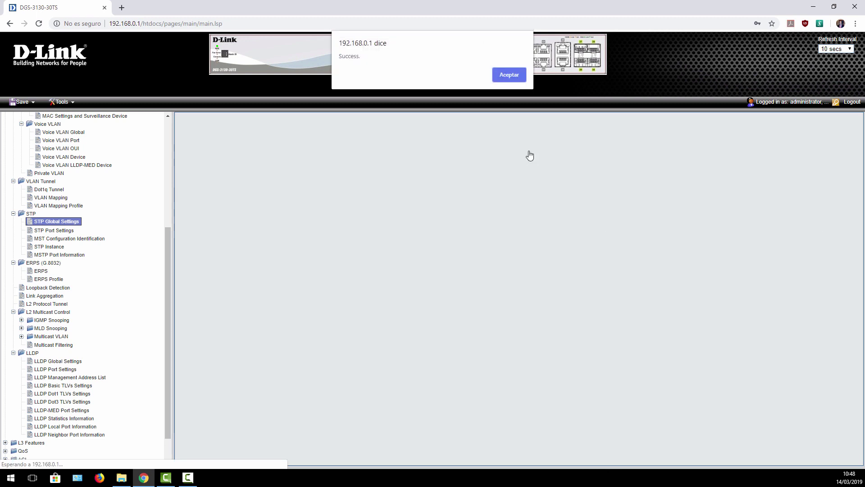
click(508, 75)
Review the MST Configuration Identification, ERPS and Loopback Detection pages
click(69, 238)
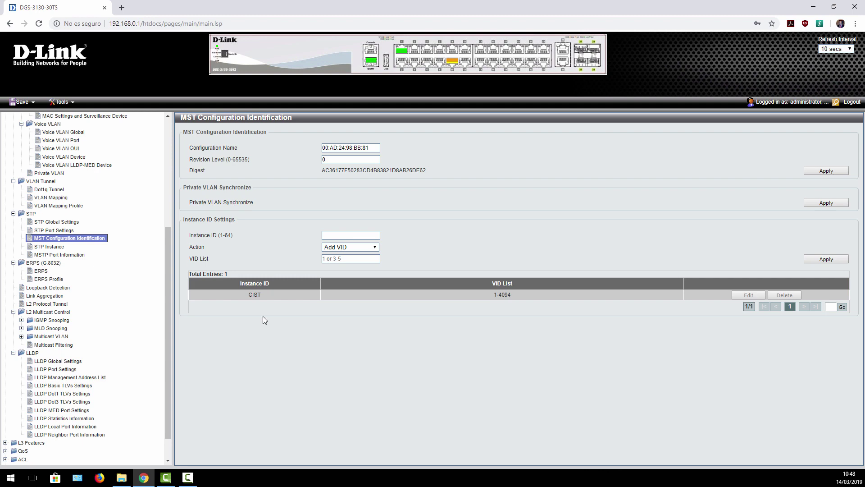
click(41, 270)
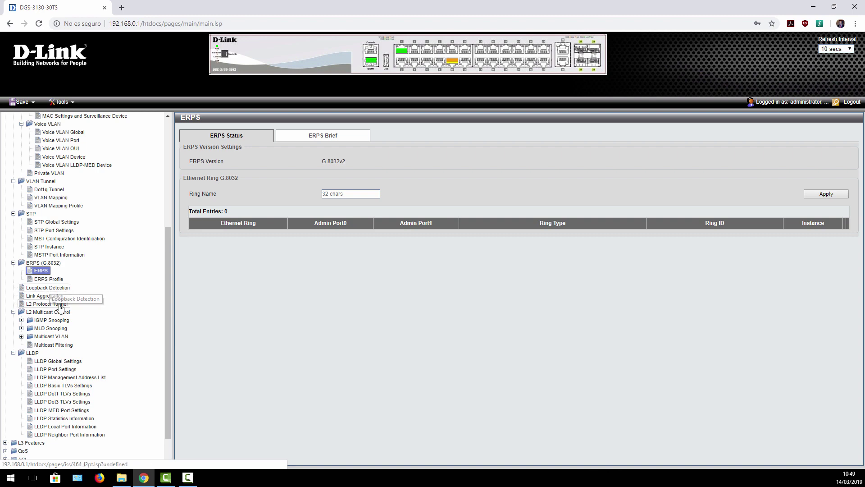
click(48, 287)
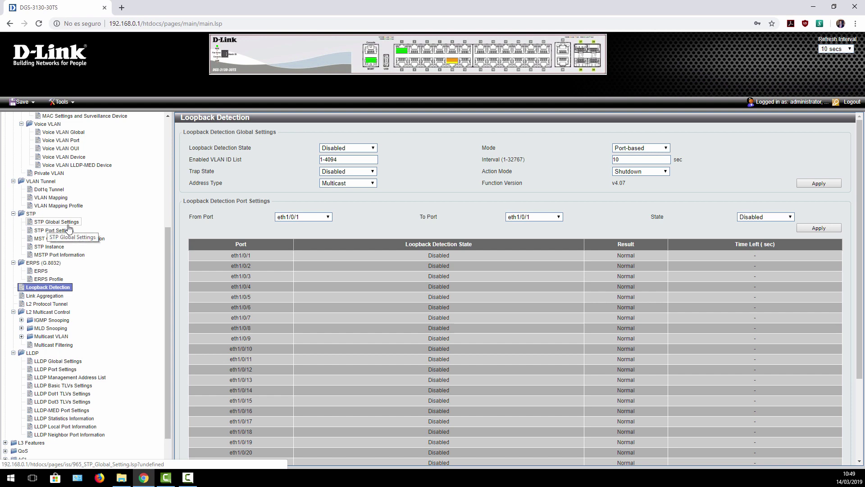
drag(181, 122, 263, 126)
click(262, 128)
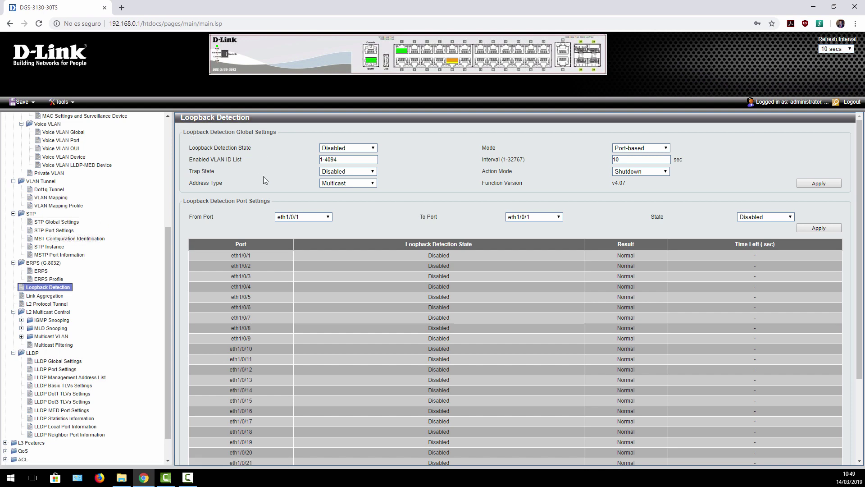
On the Link Aggregation page, choose Source Destination L4 Port as the load balance algorithm
click(55, 296)
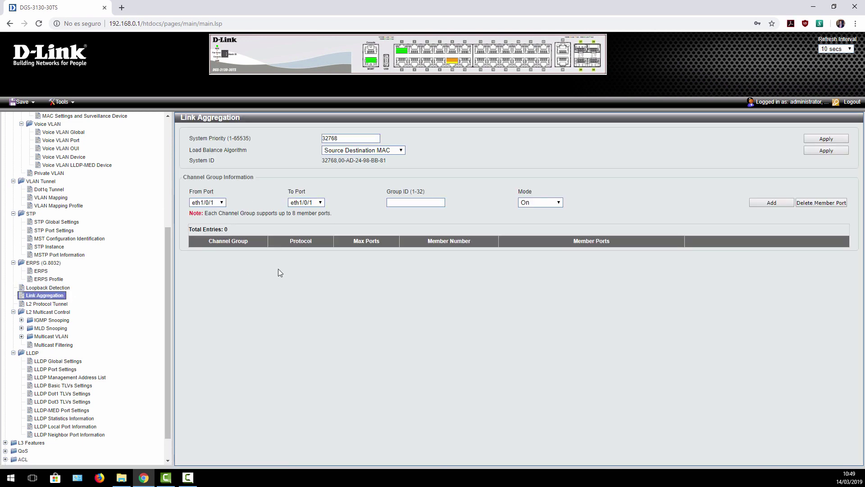
click(364, 152)
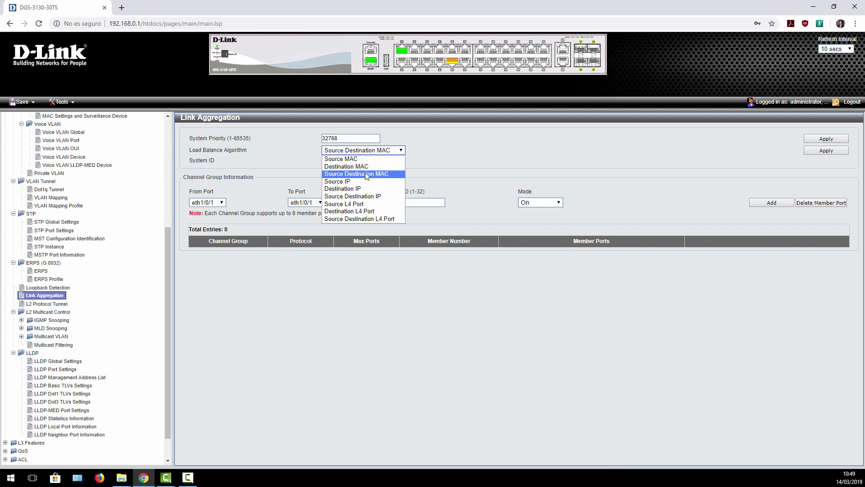
click(382, 220)
click(384, 150)
click(377, 220)
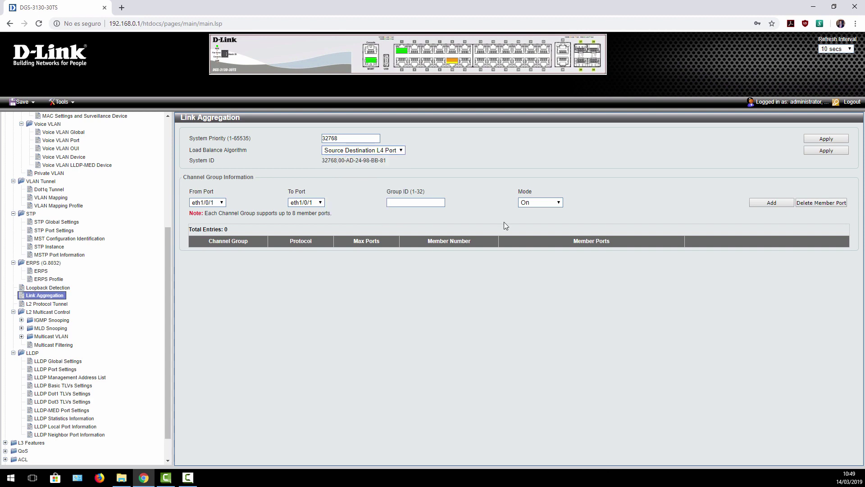
Step through the On and Active channel group modes and set the mode to Passive
click(556, 204)
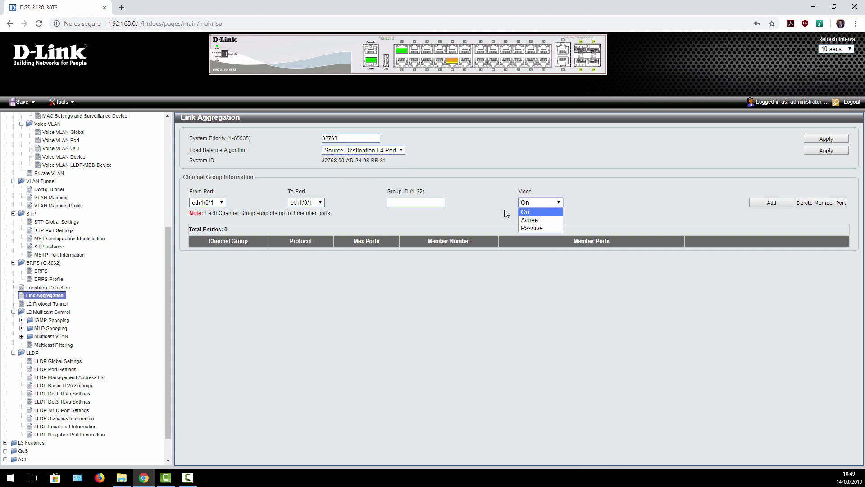
click(529, 212)
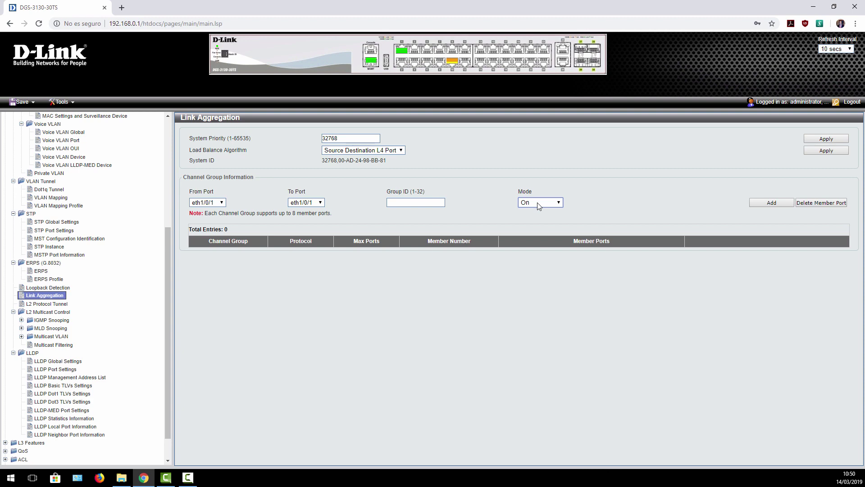
click(538, 203)
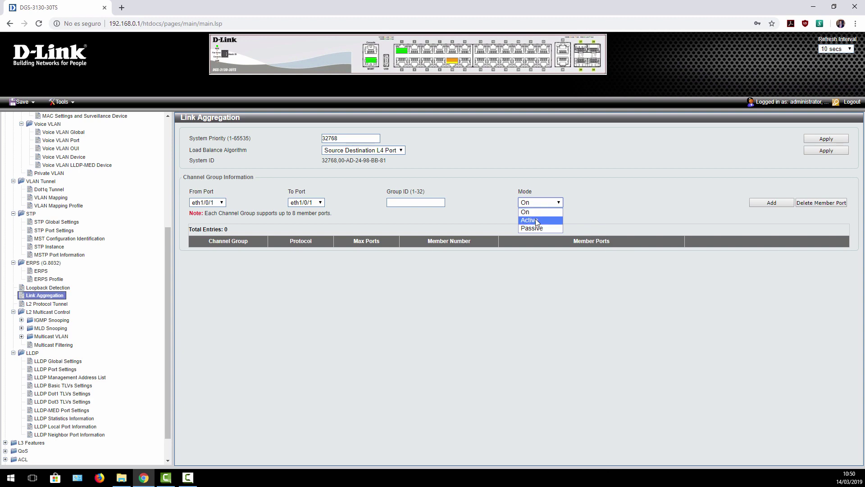
click(535, 218)
click(543, 204)
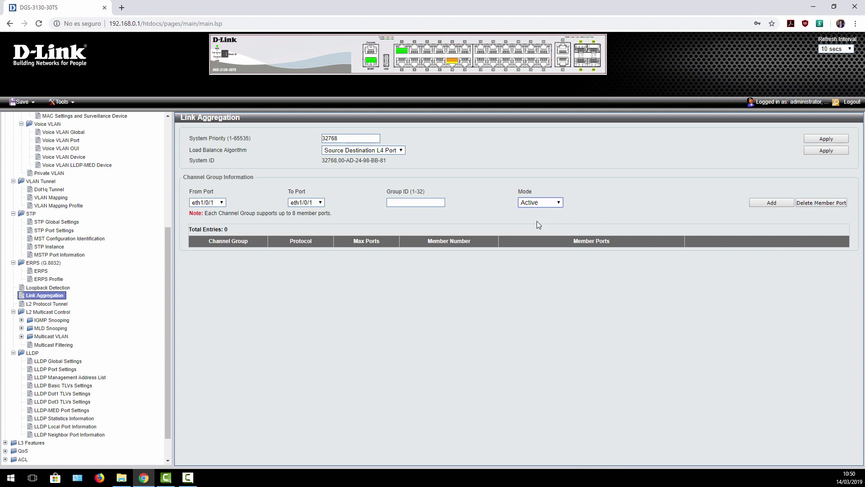
click(539, 204)
click(533, 229)
Highlight the note on the channel group member limit and set the port range from eth1/0/26 to eth1/0/27
click(206, 213)
drag(206, 214, 257, 214)
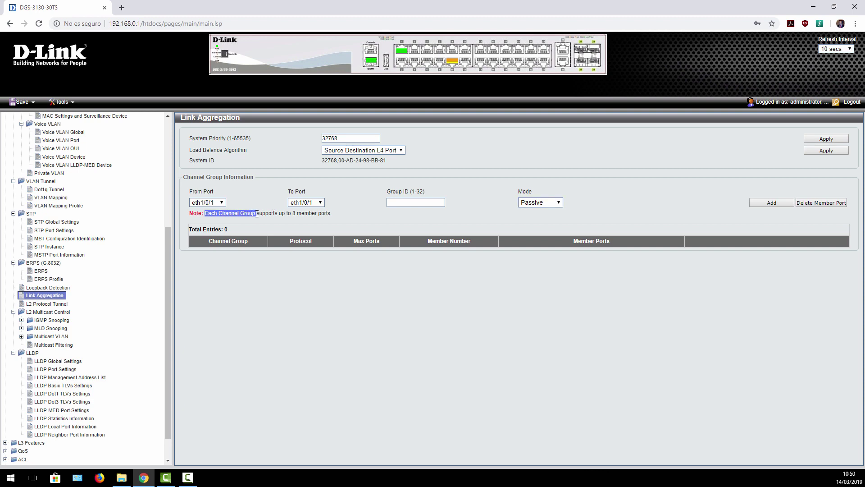
drag(257, 214, 334, 216)
click(209, 203)
scroll(208, 323, down, 2)
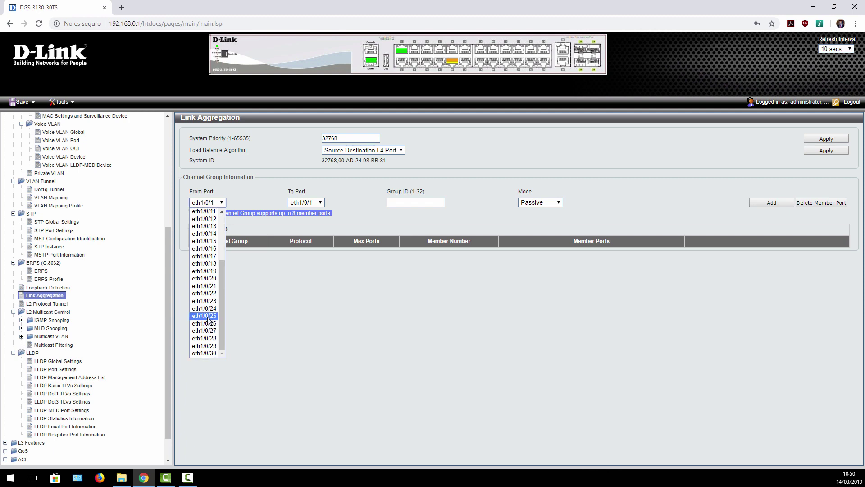
click(208, 324)
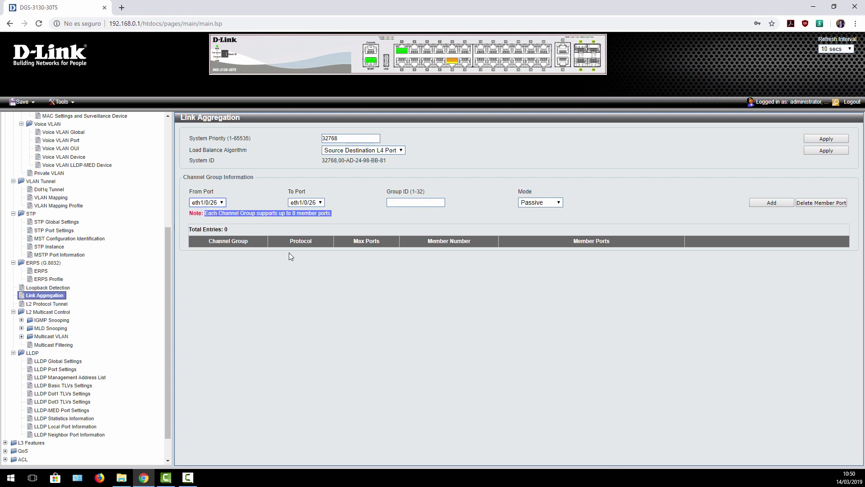
click(309, 203)
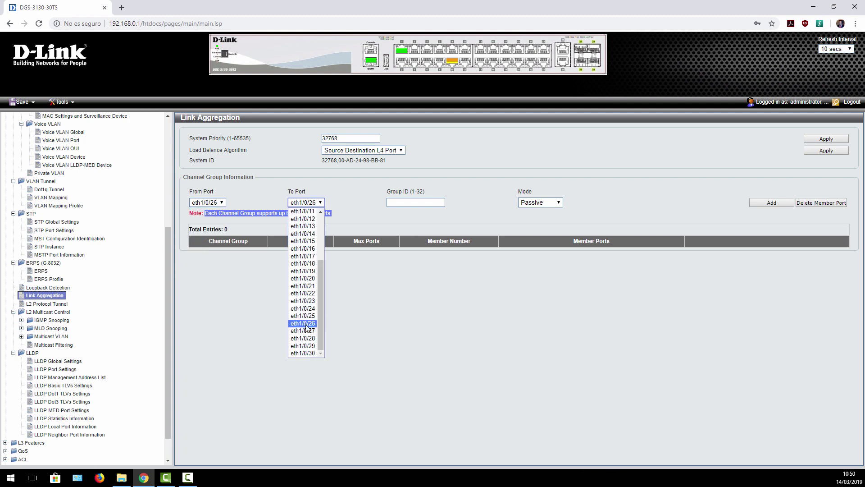
click(306, 331)
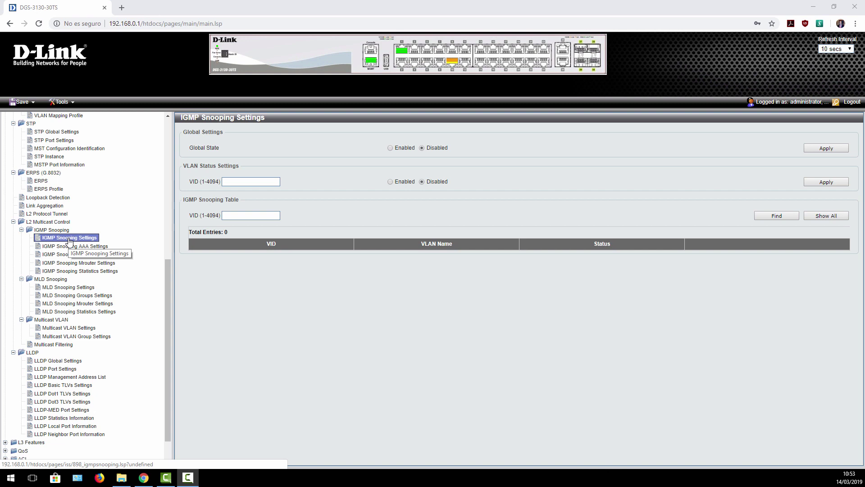
Review the MLD Snooping Settings, Multicast VLAN Settings and LLDP Global Settings pages
click(54, 286)
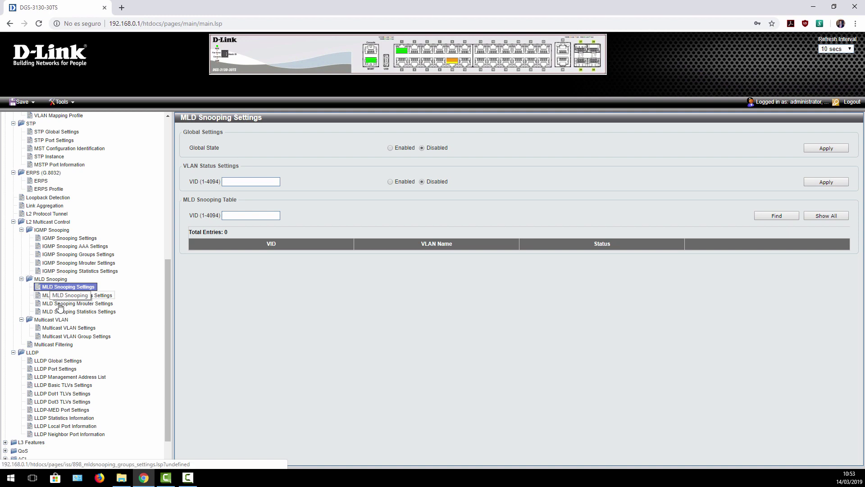
click(63, 329)
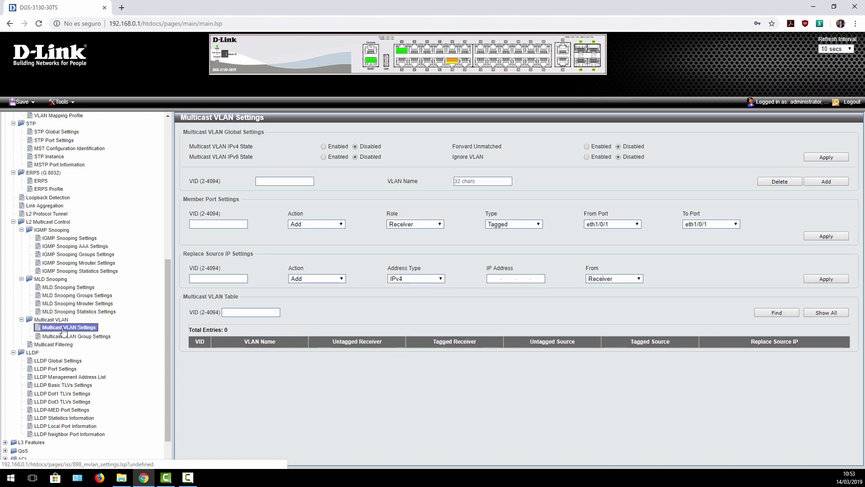
scroll(63, 332, down, 1)
click(60, 331)
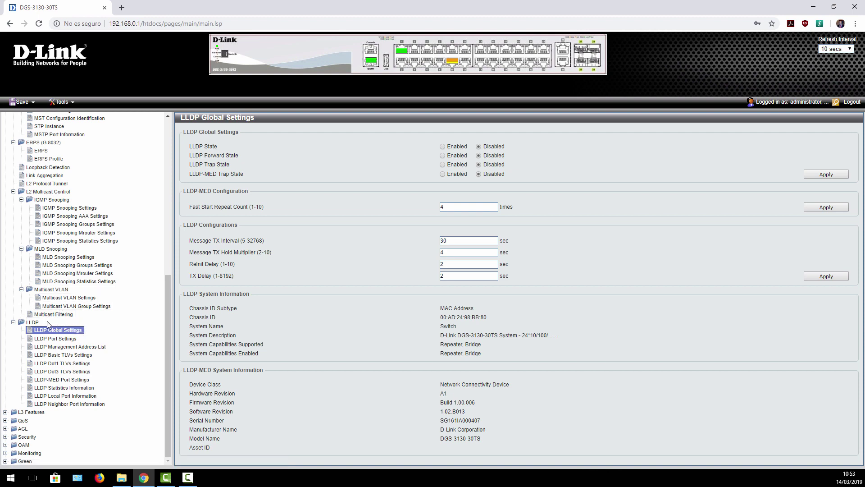
Collapse the VLAN and L2 Features branches and expand L3 Features
scroll(47, 320, up, 10)
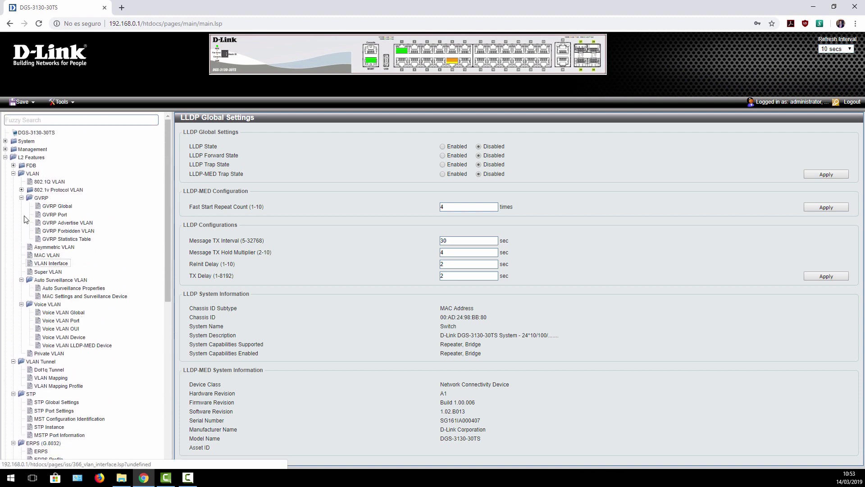
click(14, 174)
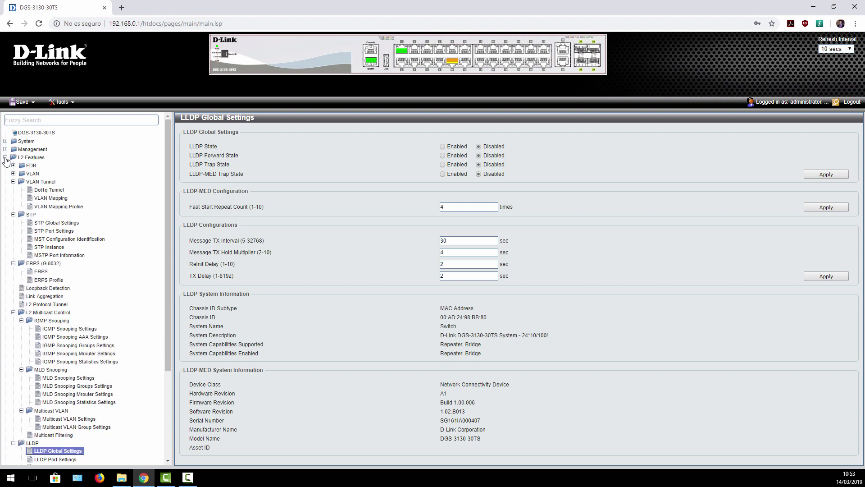
click(5, 157)
click(5, 166)
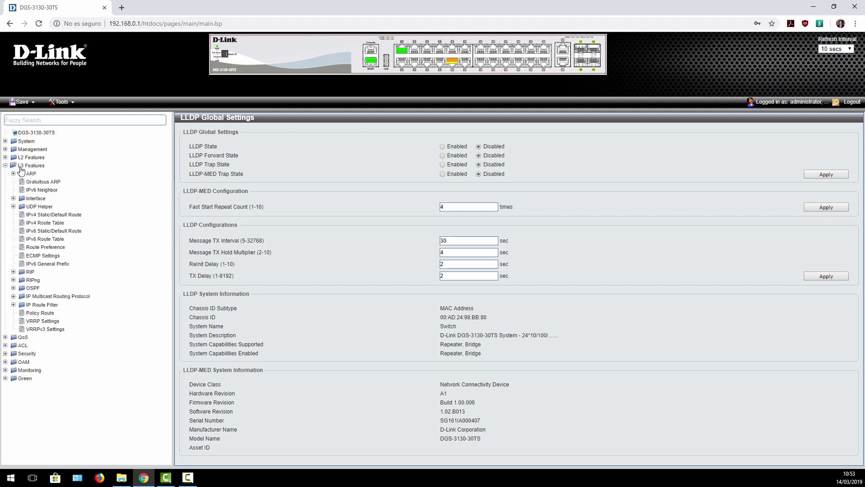
Review the ARP Aging Time, Static ARP, Proxy ARP and ARP Table pages, highlighting the hardware address of the dynamic ARP entry
click(32, 175)
click(52, 182)
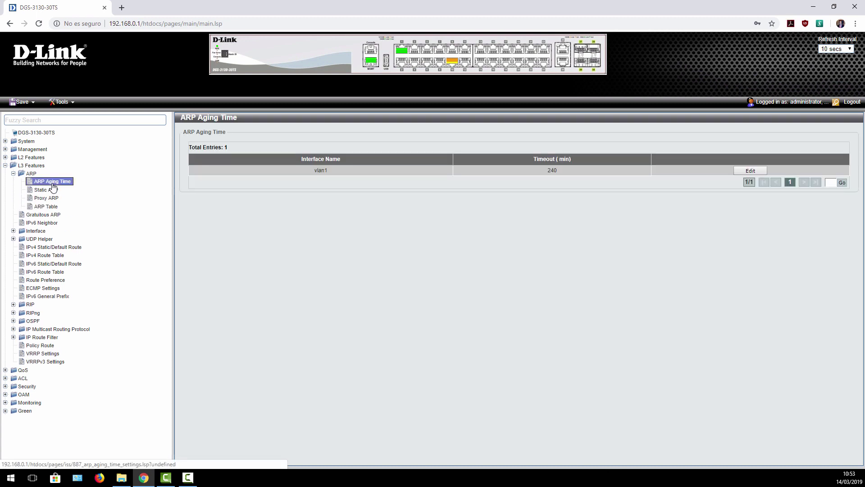
click(52, 191)
click(50, 199)
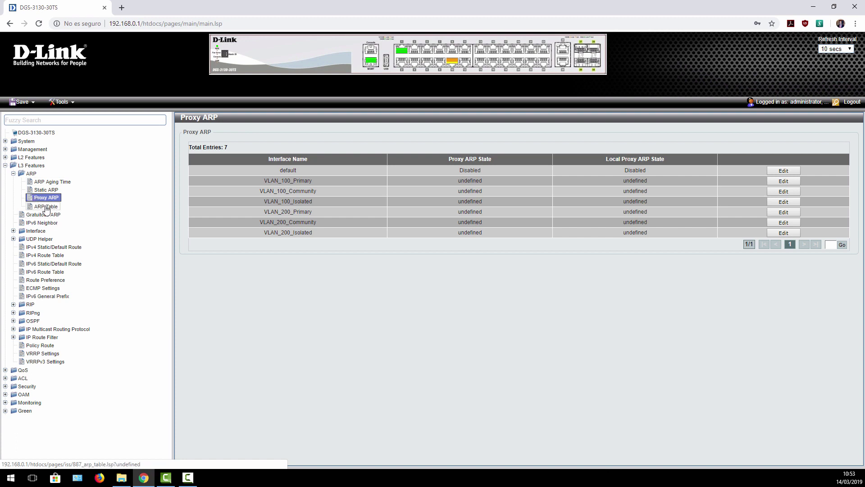
click(47, 207)
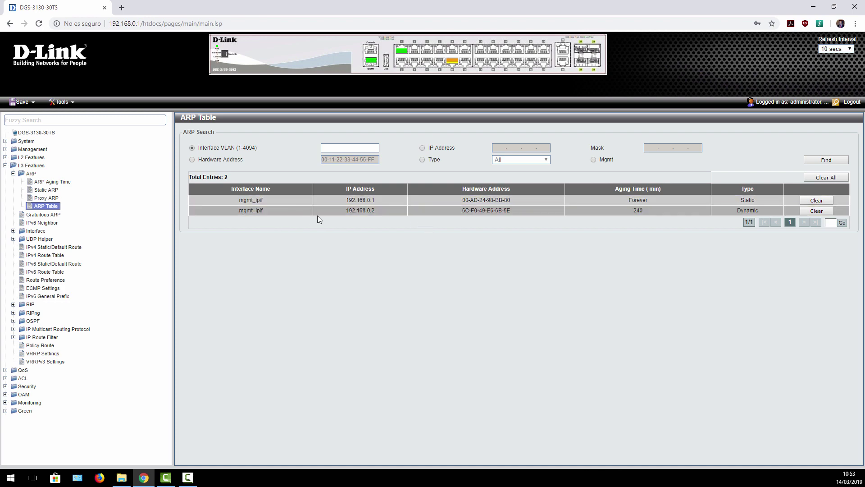
double_click(240, 198)
drag(454, 212, 513, 212)
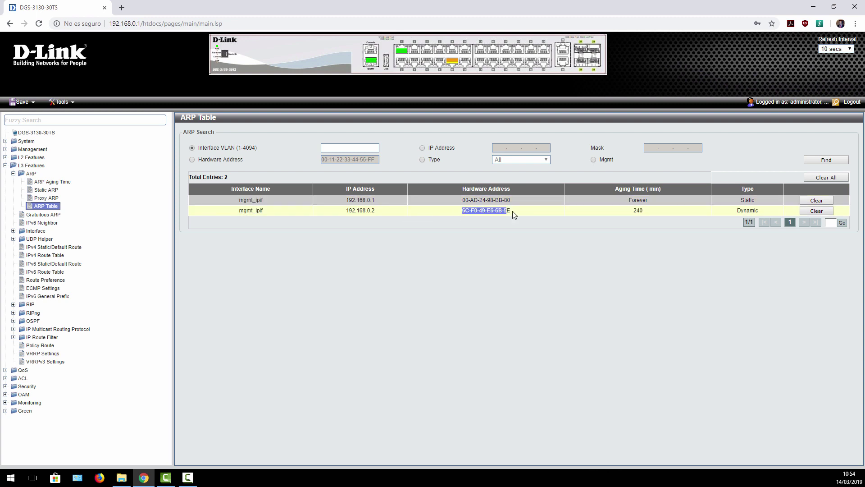
click(515, 253)
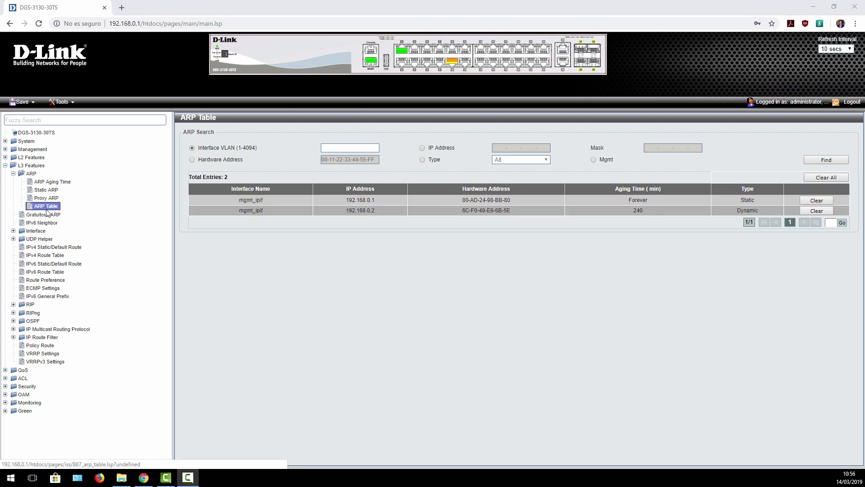
Review the IPv4, IPv6, Loopback and Null Interface pages under L3 Features
click(35, 231)
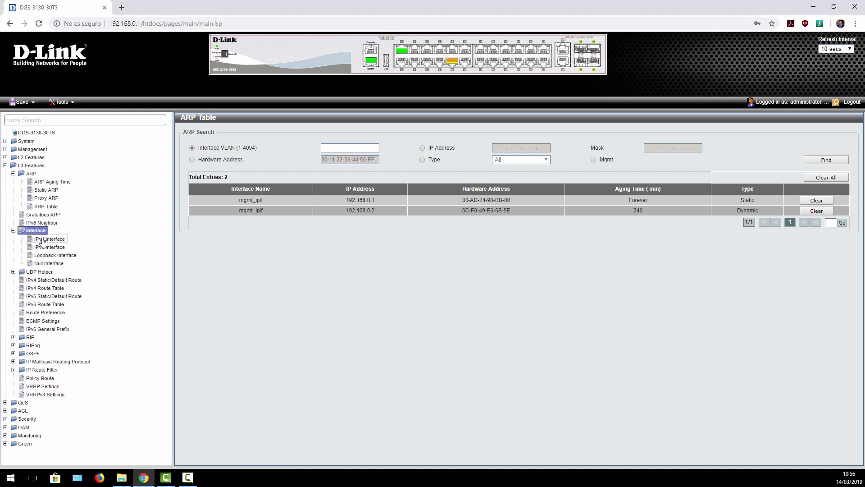
click(43, 239)
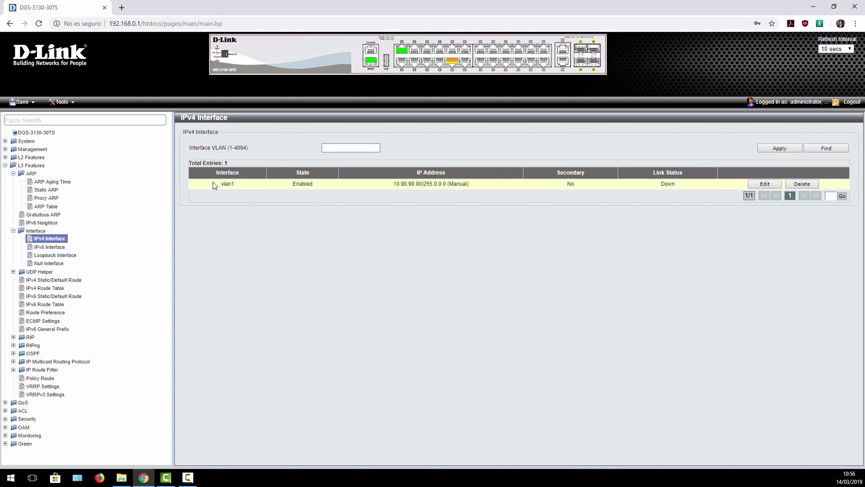
click(252, 239)
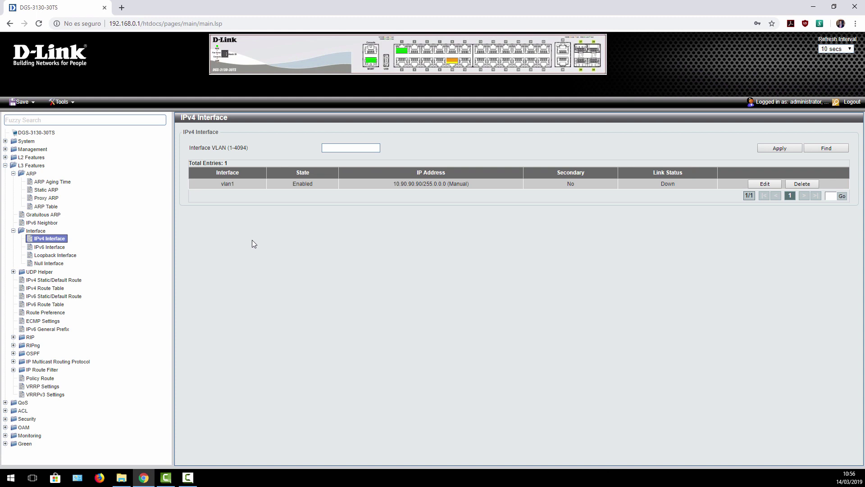
click(42, 247)
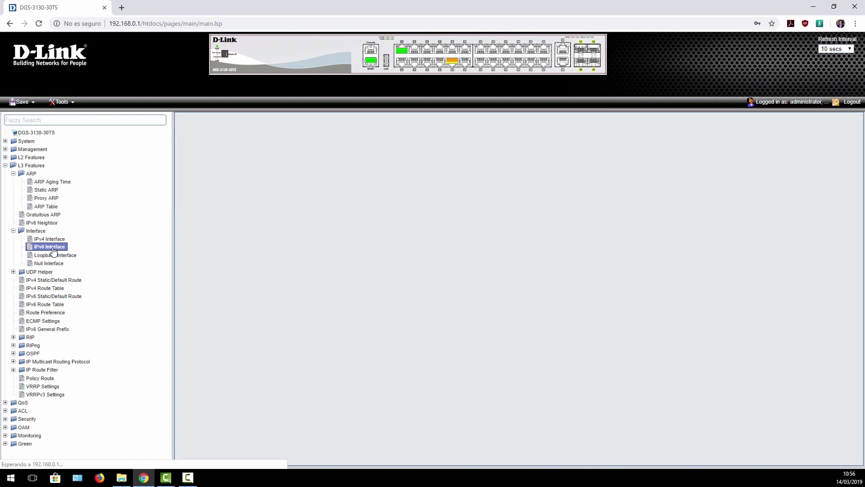
click(52, 255)
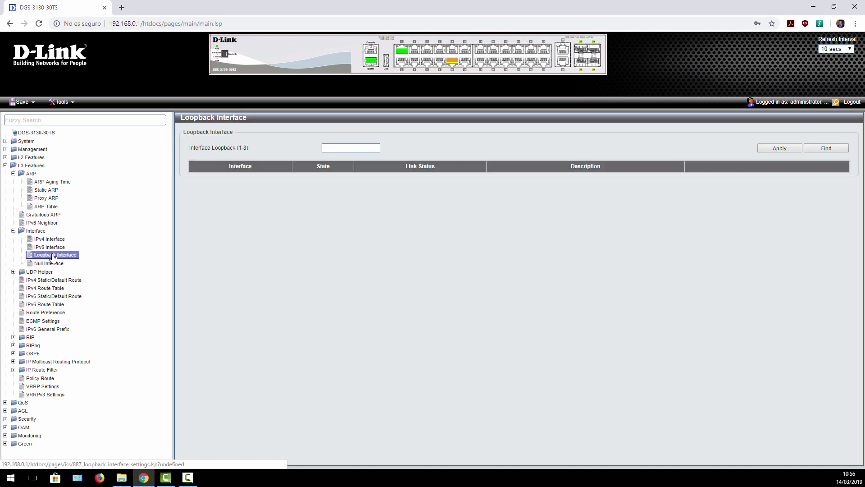
click(49, 263)
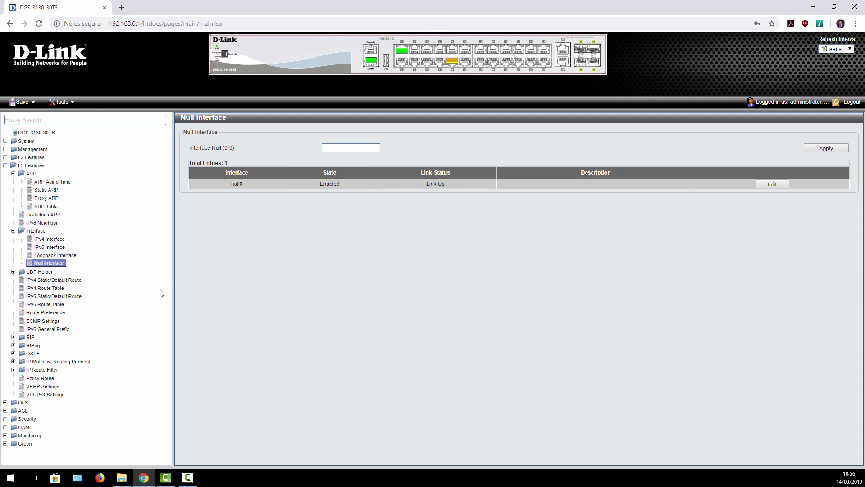
Collapse the Interface branch and view the IP Forward Protocol page of the UDP Helper
click(14, 231)
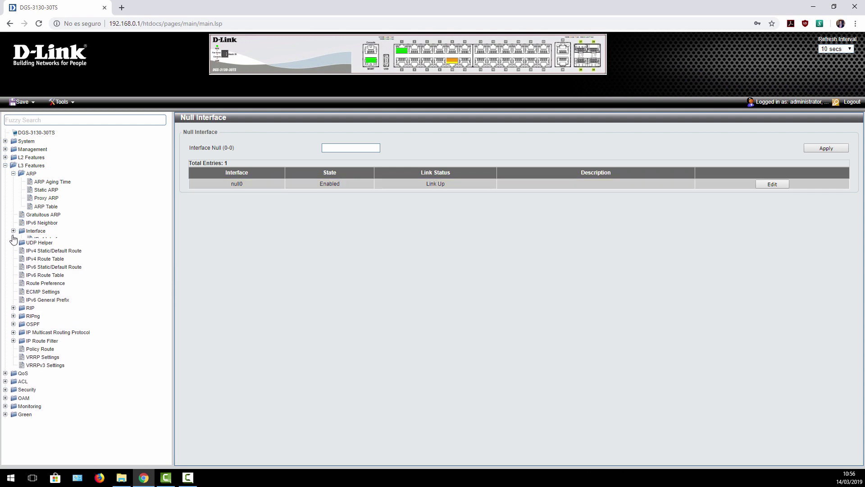
click(13, 239)
click(40, 249)
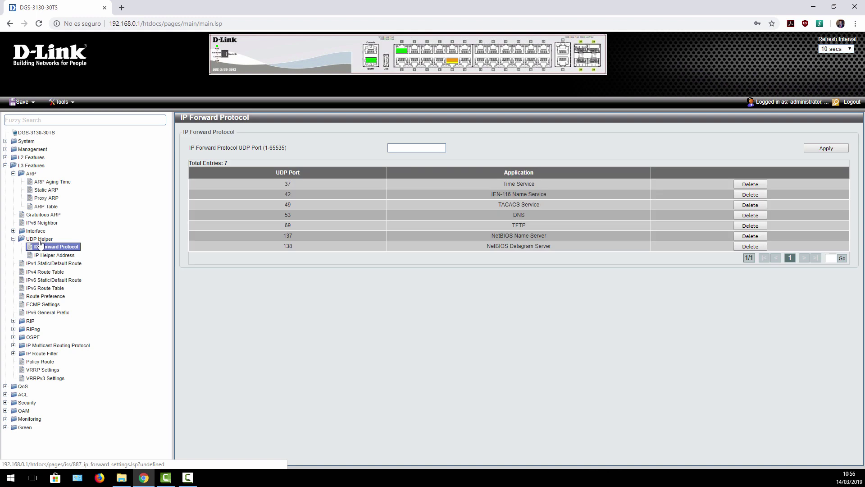
View the IPv4 Static/Default Route, IPv4 Route Table and IPv6 Static/Default Route pages
click(77, 264)
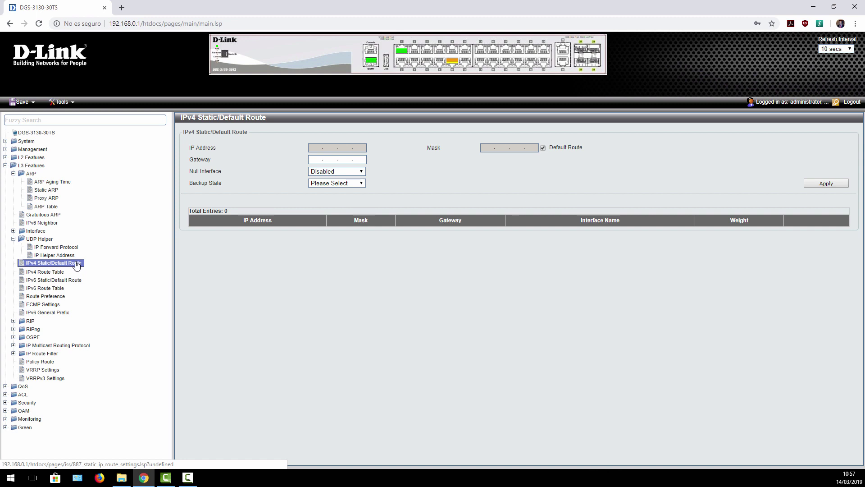
click(63, 272)
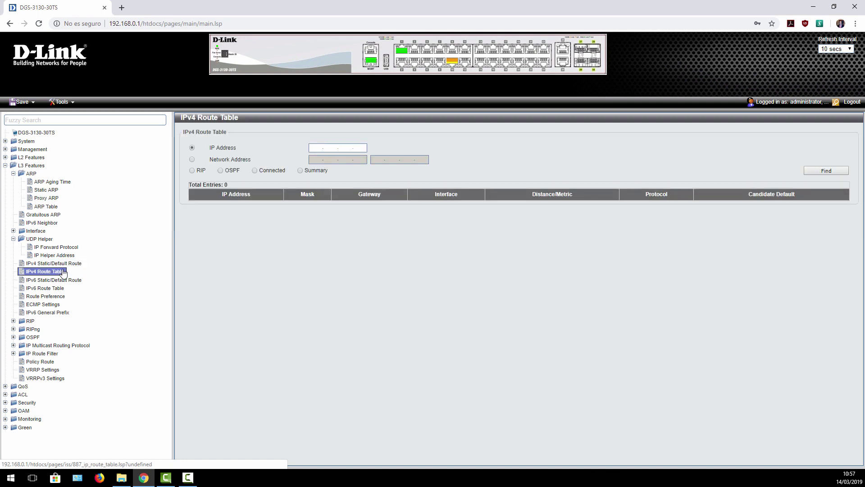
click(60, 280)
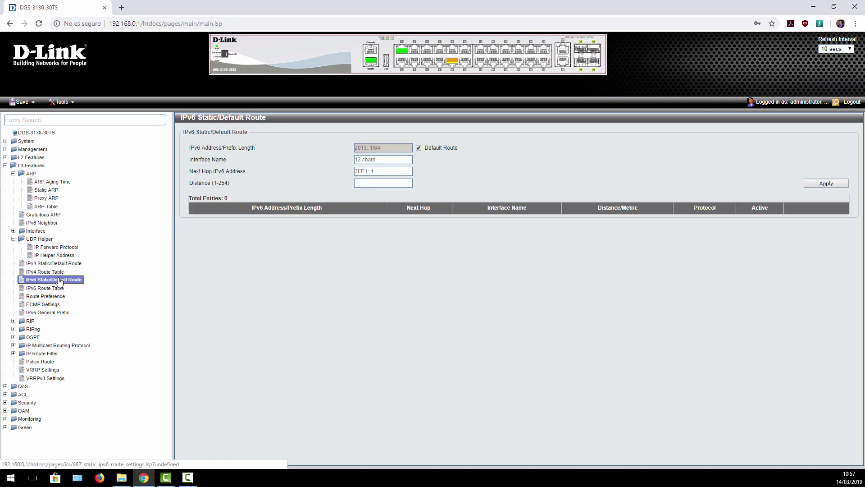
Try the RIP and OSPF filters in the IPv4 Route Table and view the IPv6 Route Table and Route Preference pages
click(58, 271)
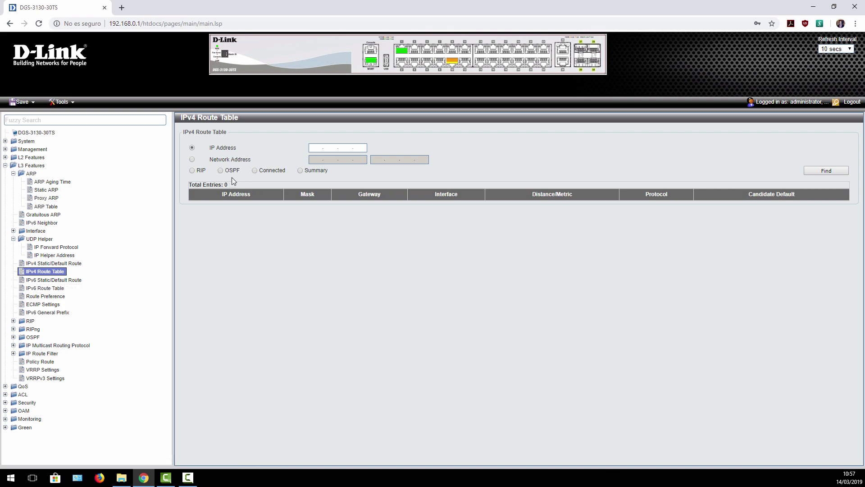
click(193, 170)
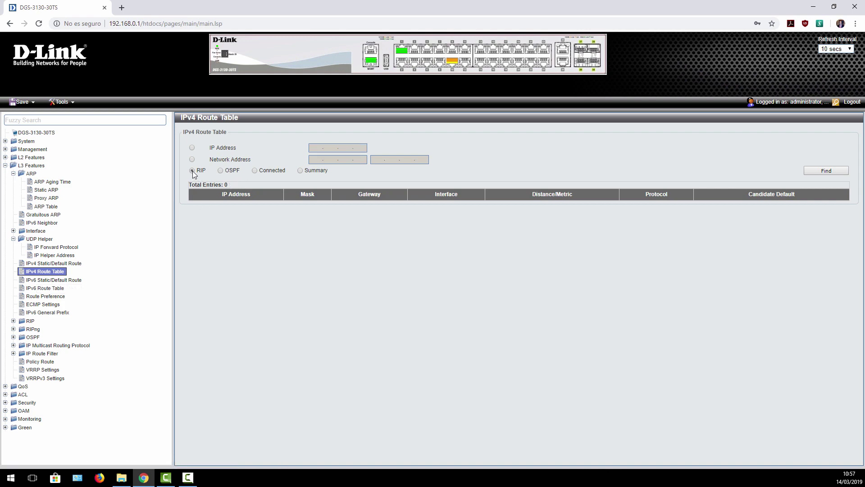
click(221, 170)
click(51, 289)
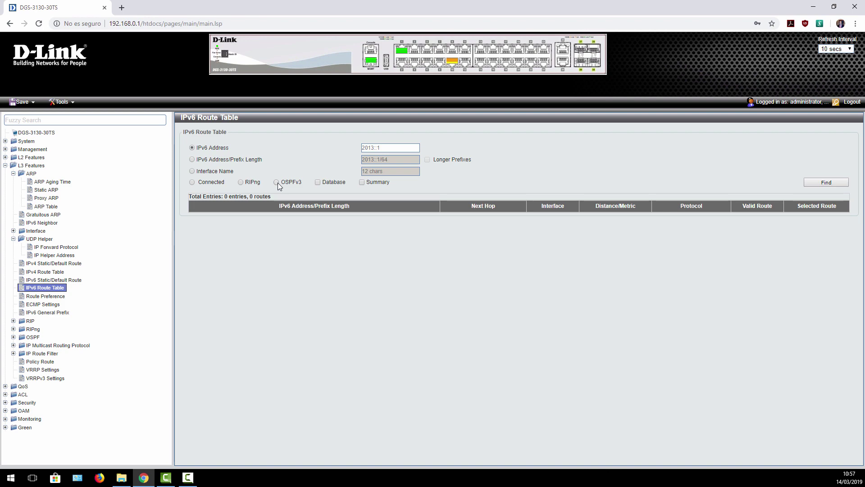
click(54, 298)
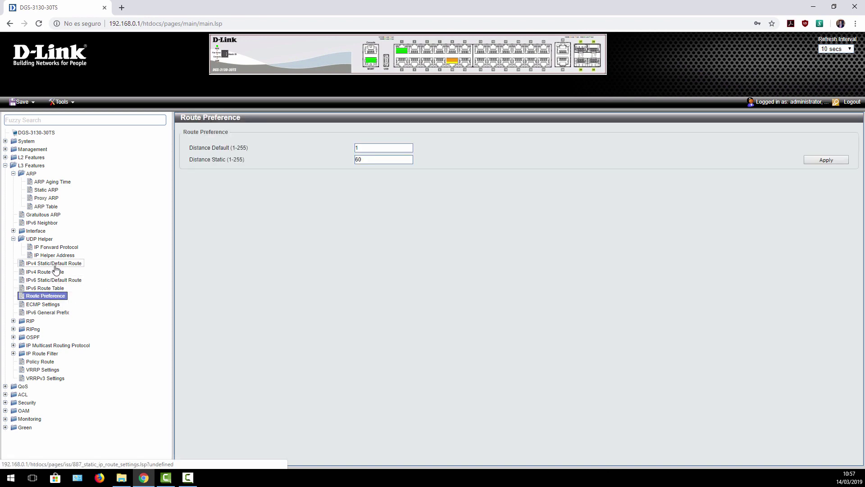
View the RIP Settings and RIPng Settings pages under L3 Features
click(13, 239)
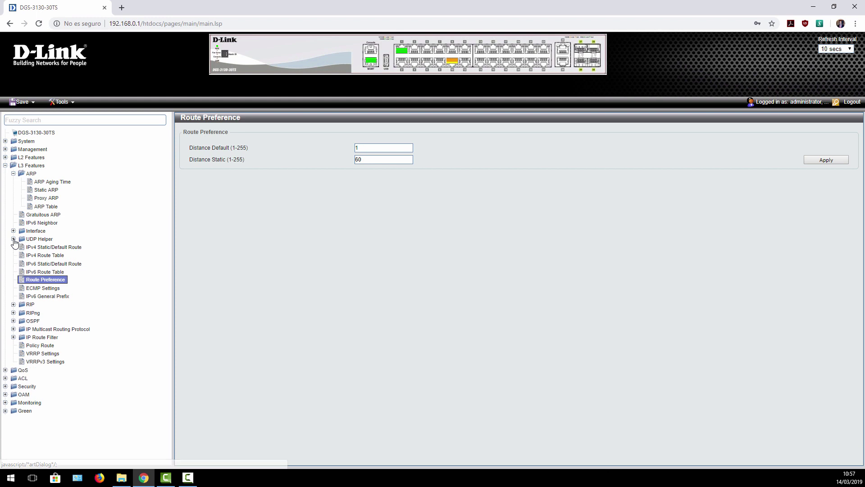
click(29, 304)
click(41, 311)
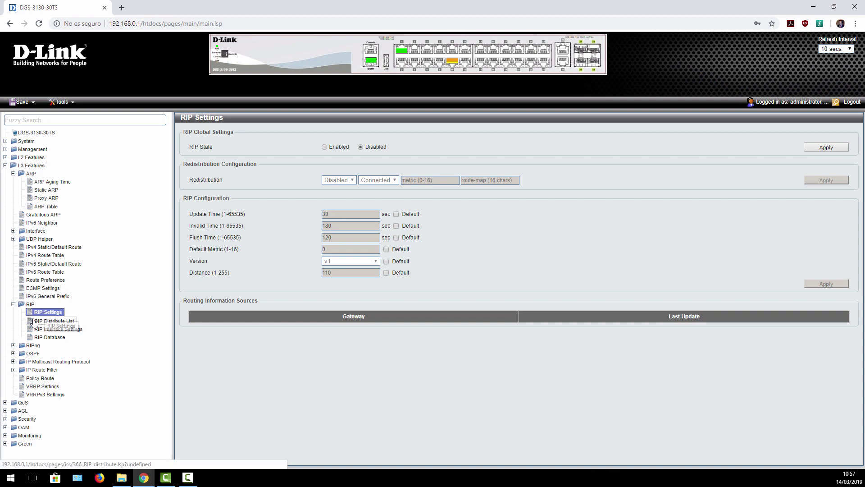
click(13, 304)
click(13, 312)
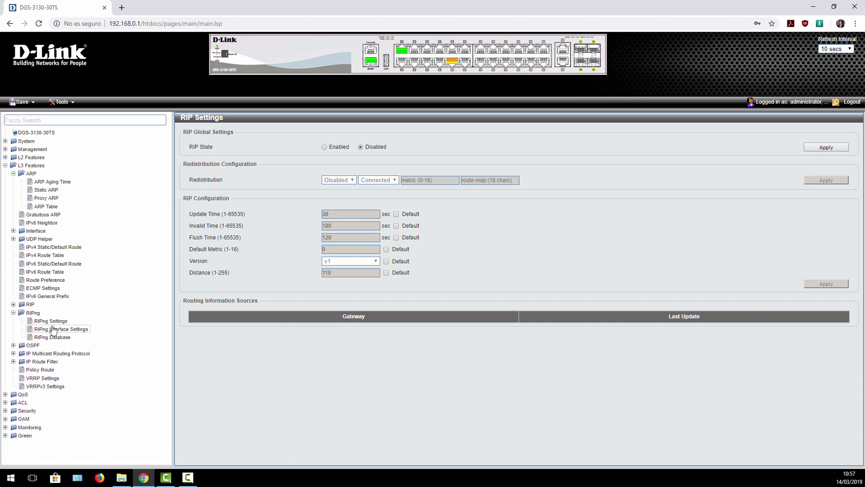
click(50, 320)
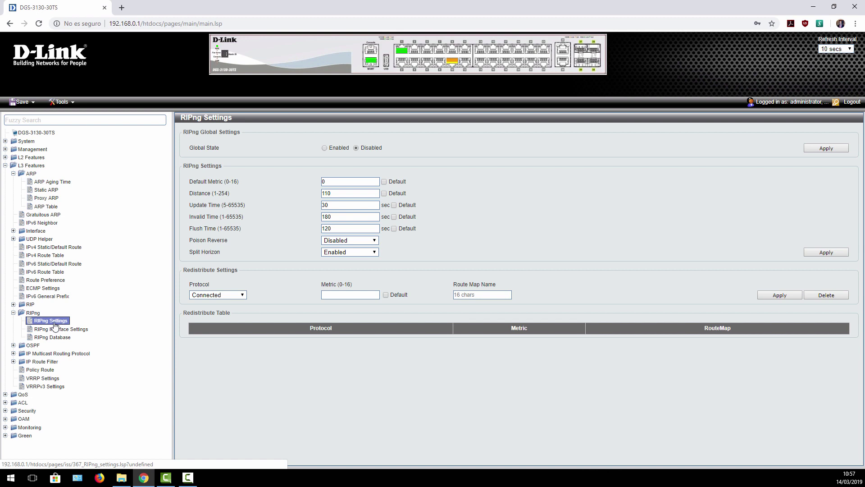
click(14, 313)
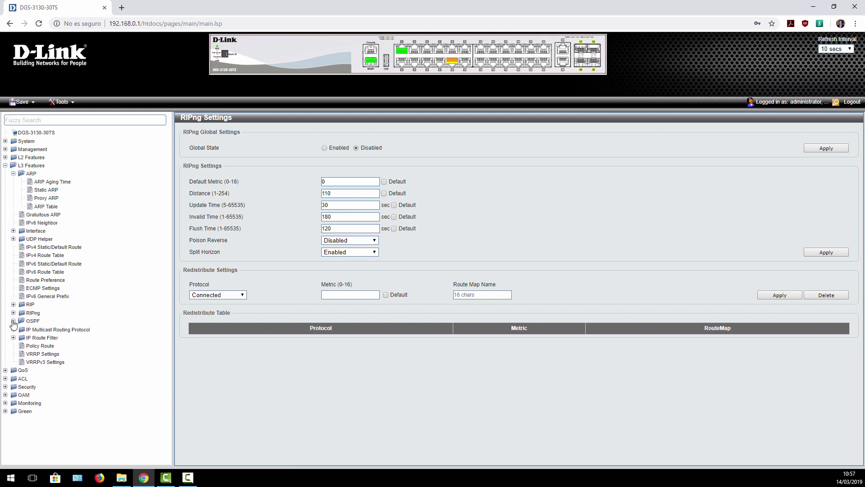
View the OSPFv2 Process Settings page and the list of OSPFv3 pages, and collapse the OSPF branch
click(13, 320)
click(43, 329)
scroll(57, 340, down, 2)
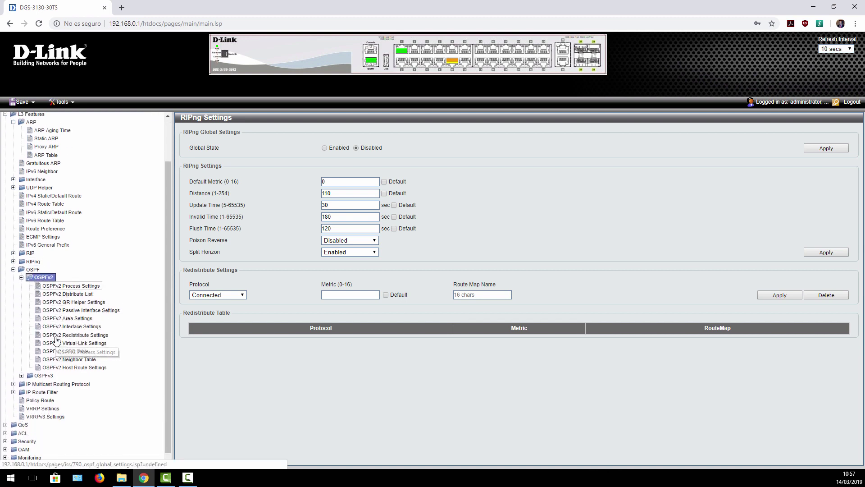
click(64, 283)
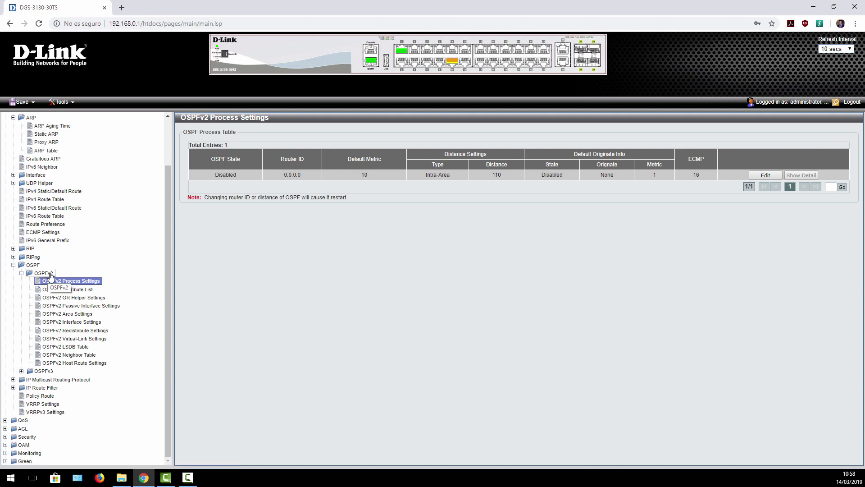
click(47, 371)
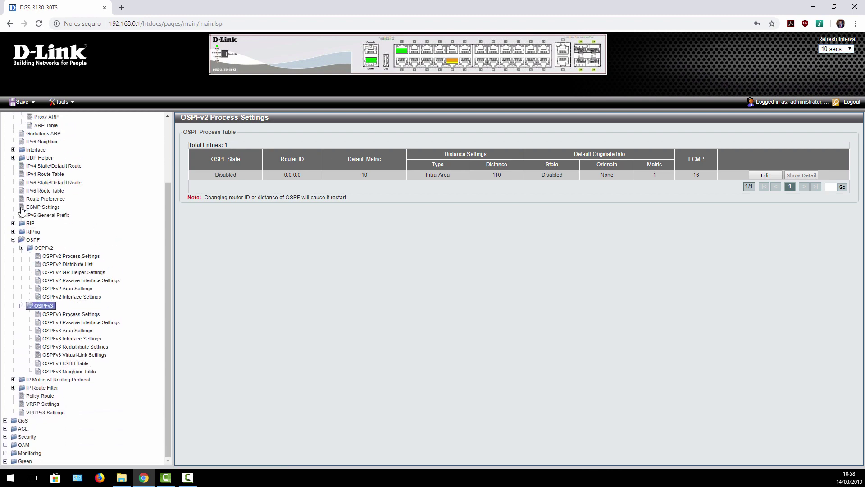
click(13, 290)
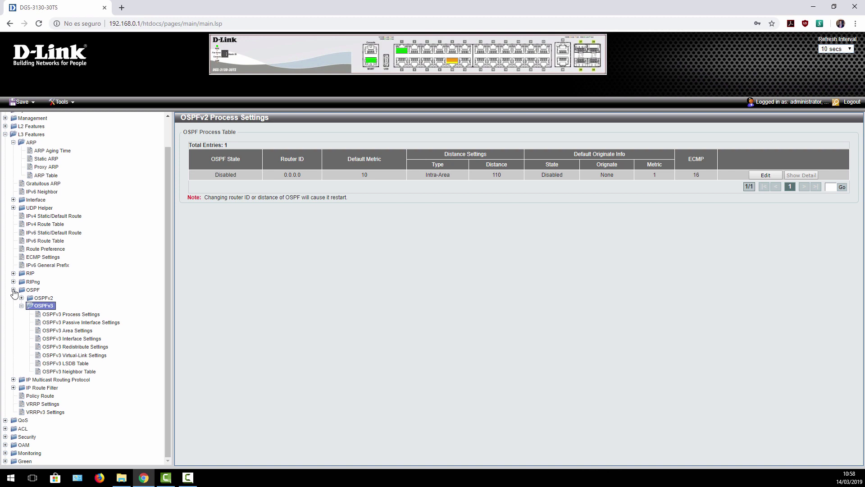
Examine the filter packets per port in IPMC Control Packet CPU Filtering and view the VRRP Settings page
click(20, 329)
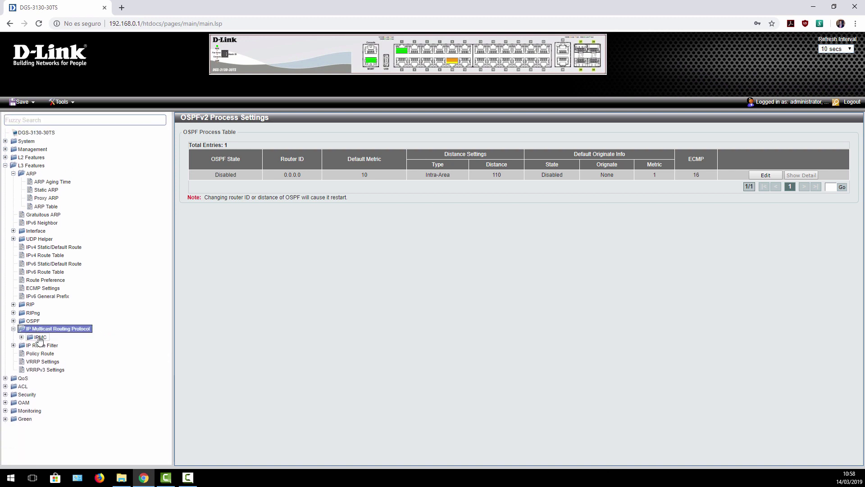
click(39, 337)
click(54, 346)
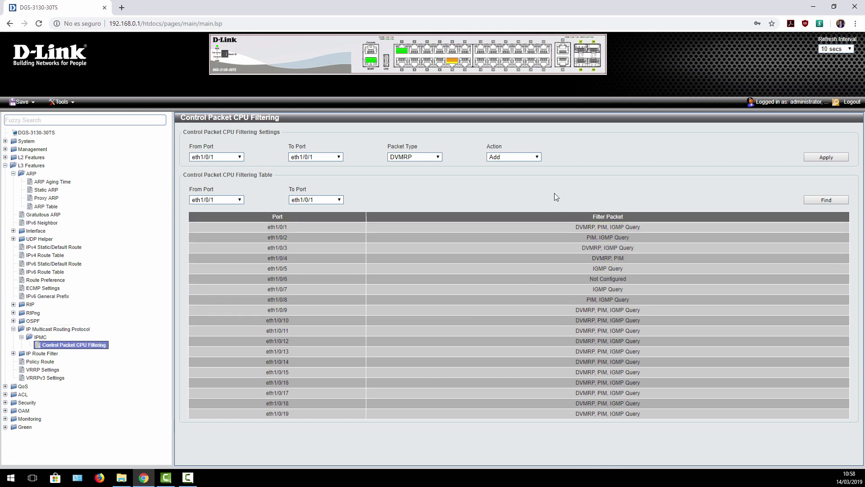
drag(550, 227, 644, 424)
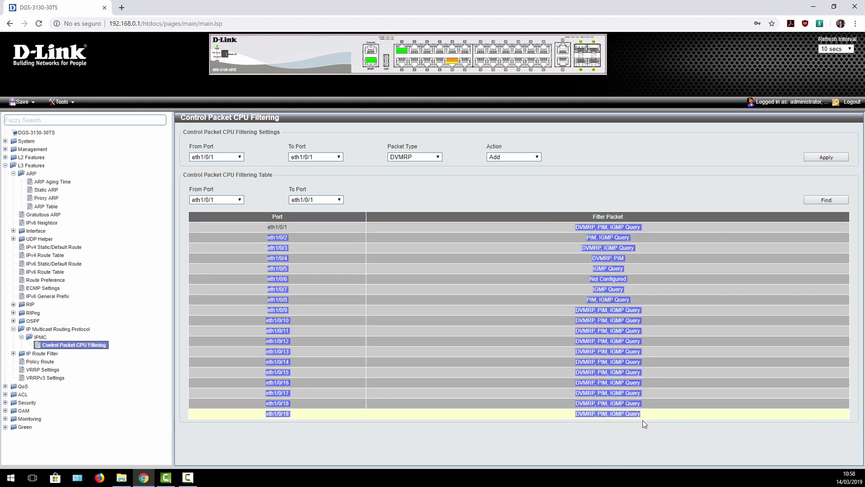
click(644, 422)
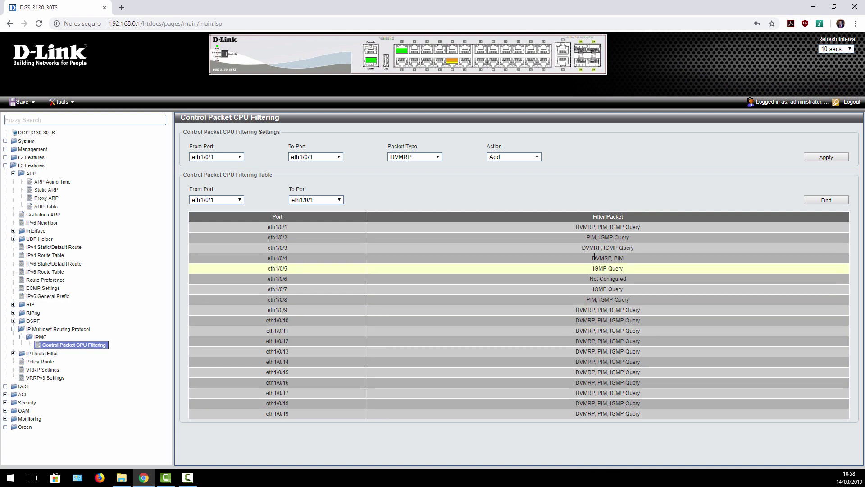
click(48, 369)
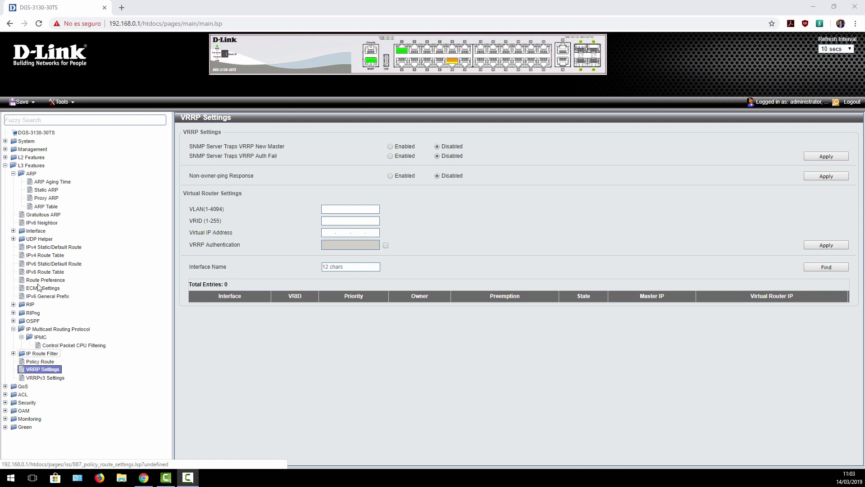
Collapse L3 Features, expand the QoS subfolders and view the Port Default CoS page
click(6, 166)
click(5, 174)
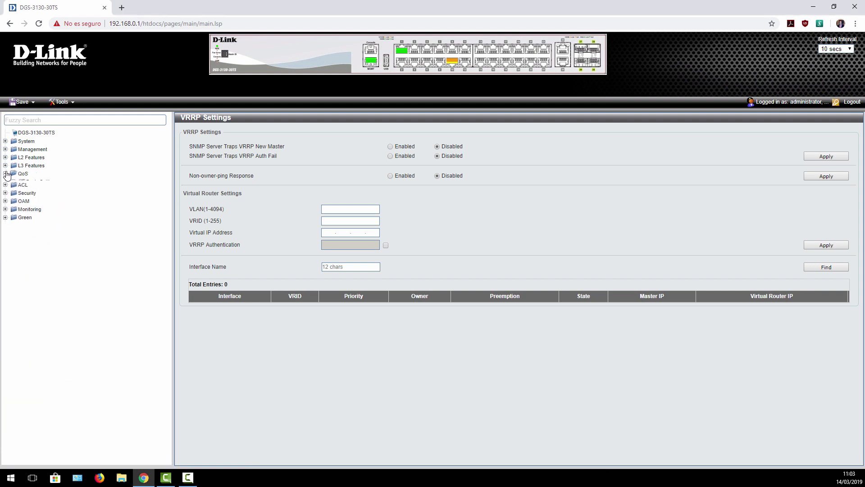
click(14, 199)
click(14, 189)
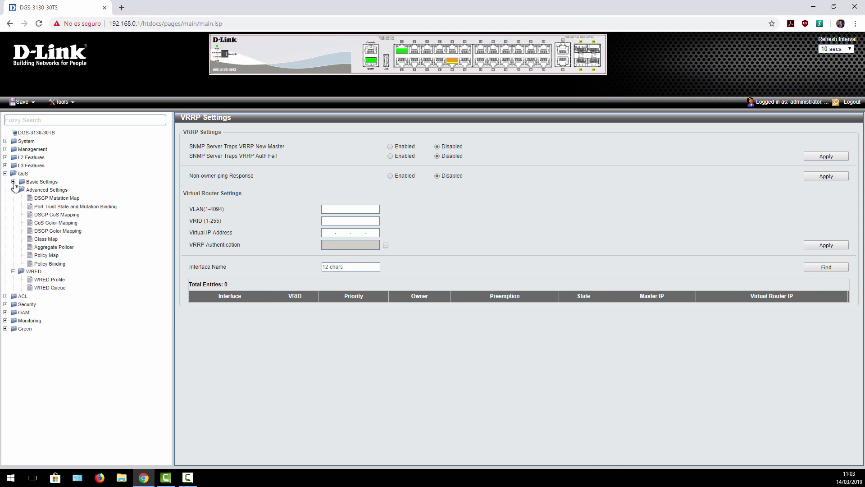
click(14, 181)
click(50, 191)
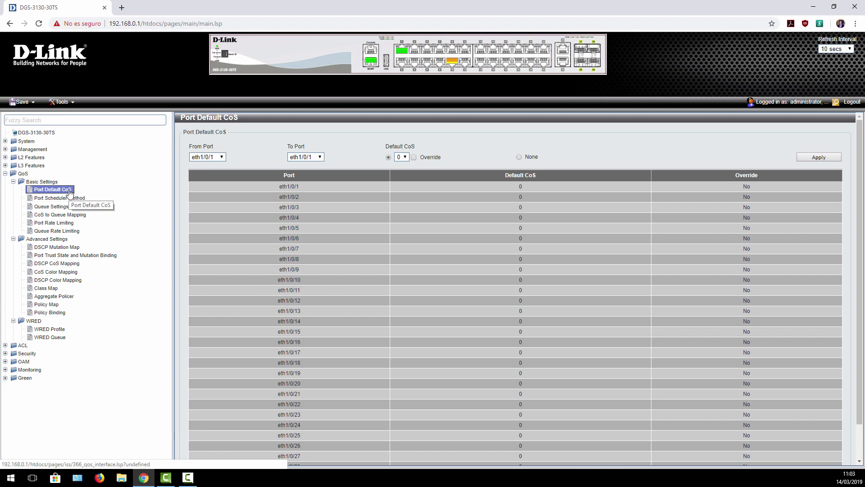
View the Port Rate Limiting page and try the Input and Output options for the limit direction
click(62, 223)
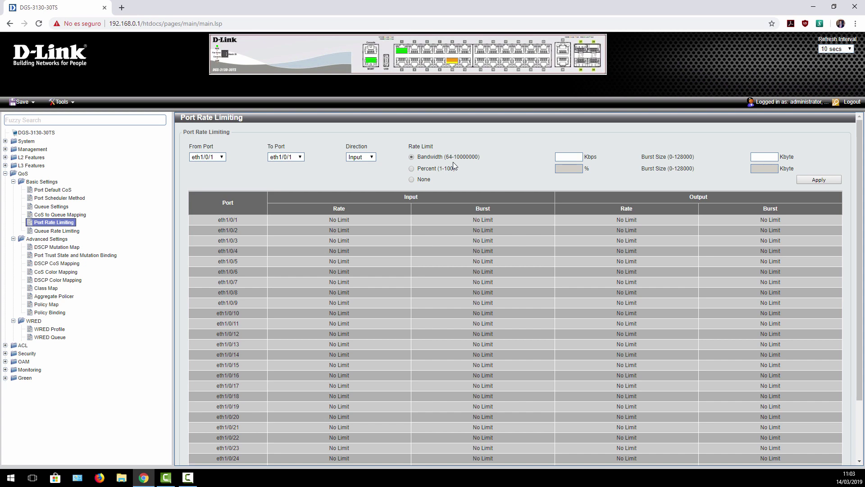
click(370, 157)
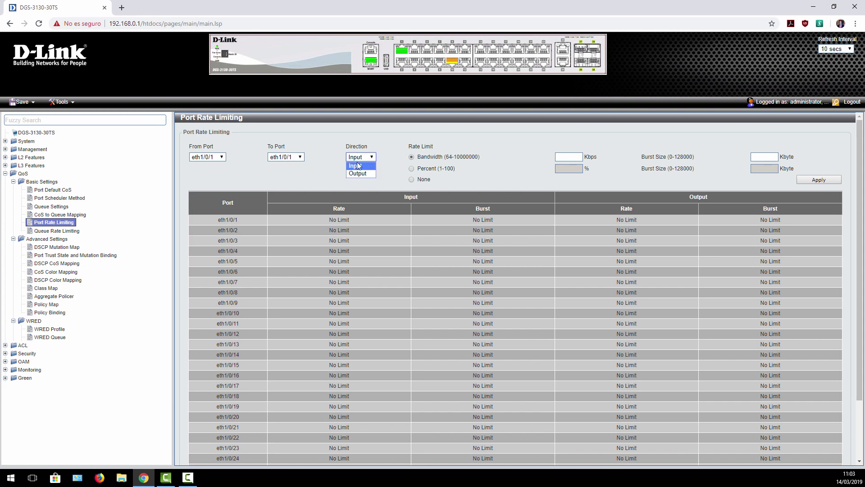
click(359, 165)
click(364, 157)
click(358, 174)
click(496, 171)
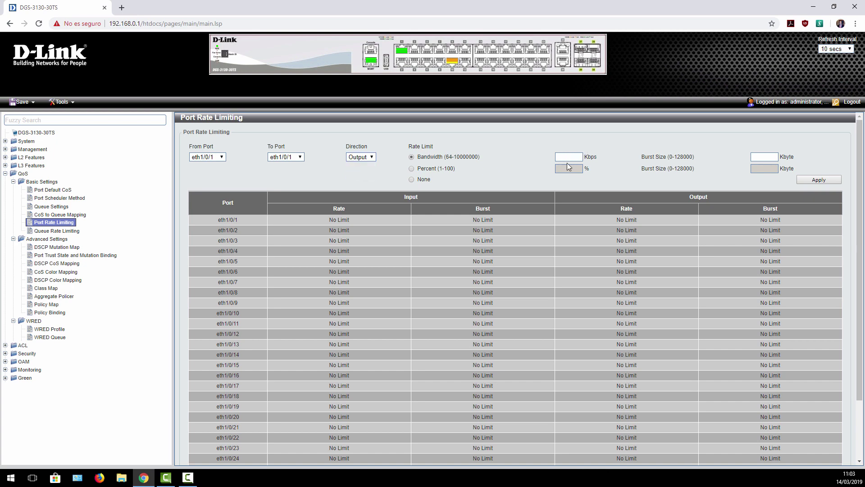
View the DSCP Mutation Map, Port Trust State and Mutation Binding, and DSCP CoS Mapping pages, and collapse QoS
click(55, 247)
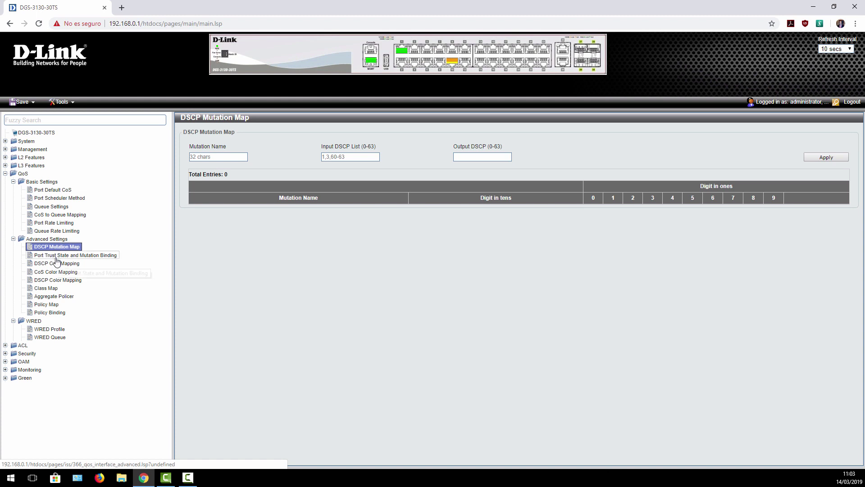
click(56, 256)
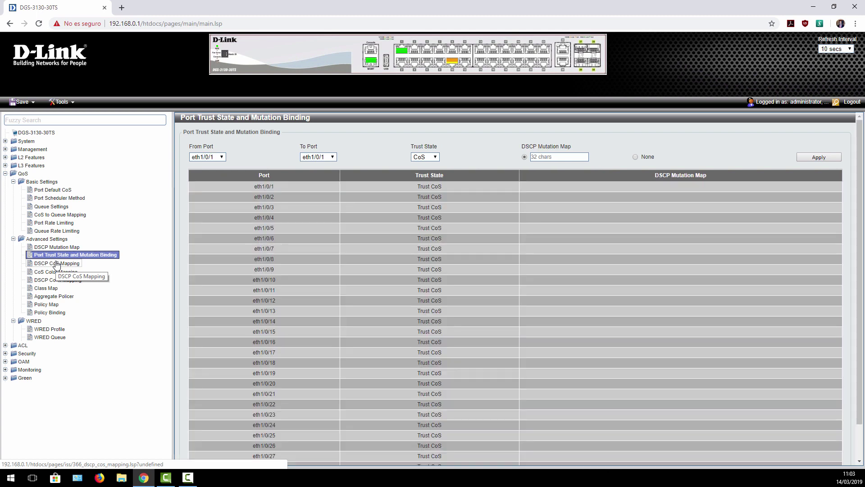
click(59, 264)
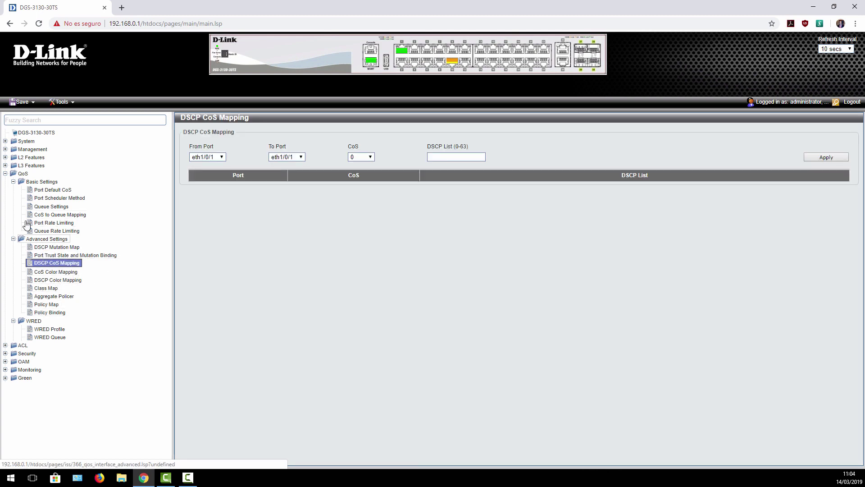
click(5, 174)
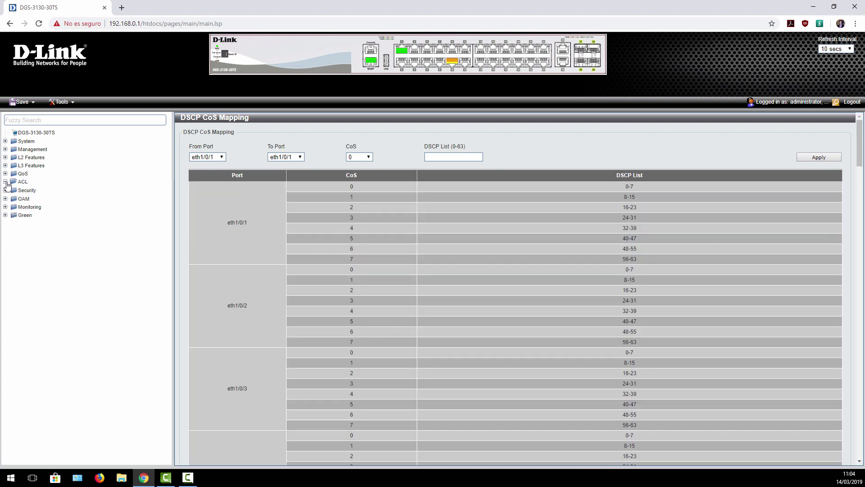
Review the ACL Configuration Wizard, the rules of the RedesZone access list and the ACL VLAN Access Map page
click(5, 181)
click(56, 189)
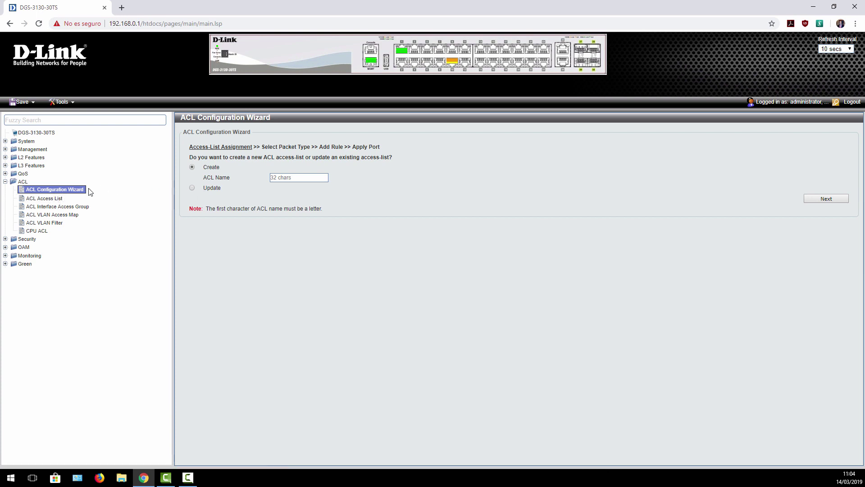
click(59, 200)
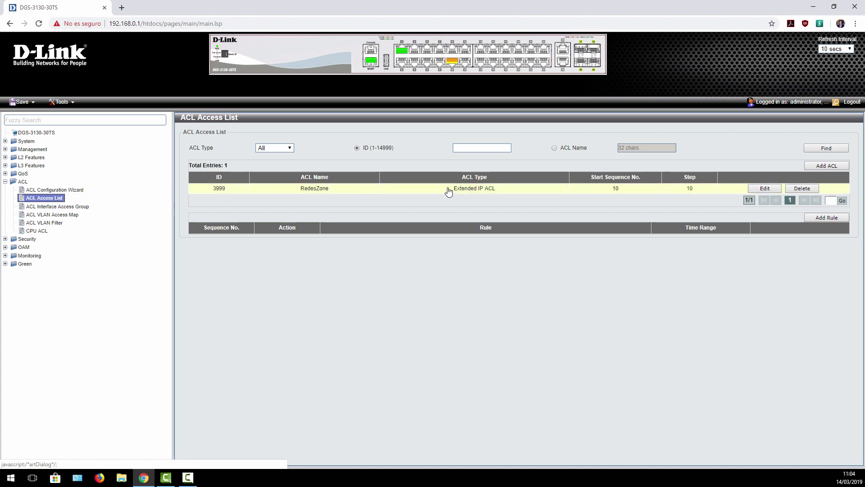
drag(448, 192, 486, 199)
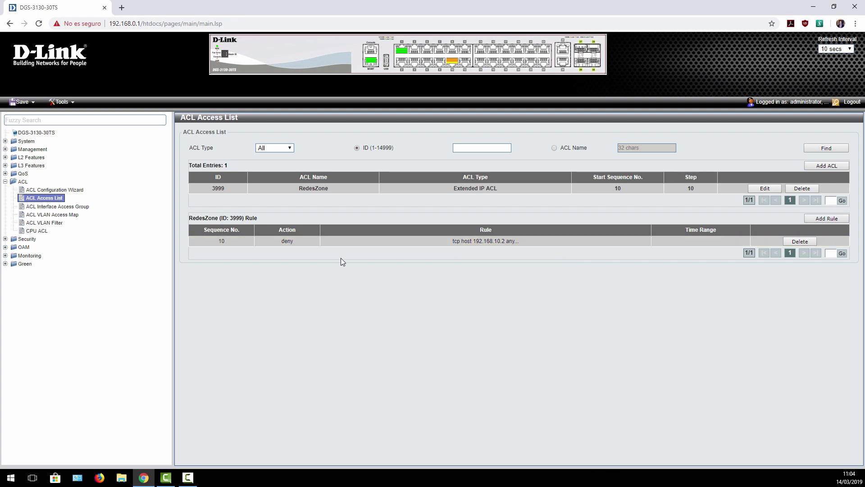
click(55, 215)
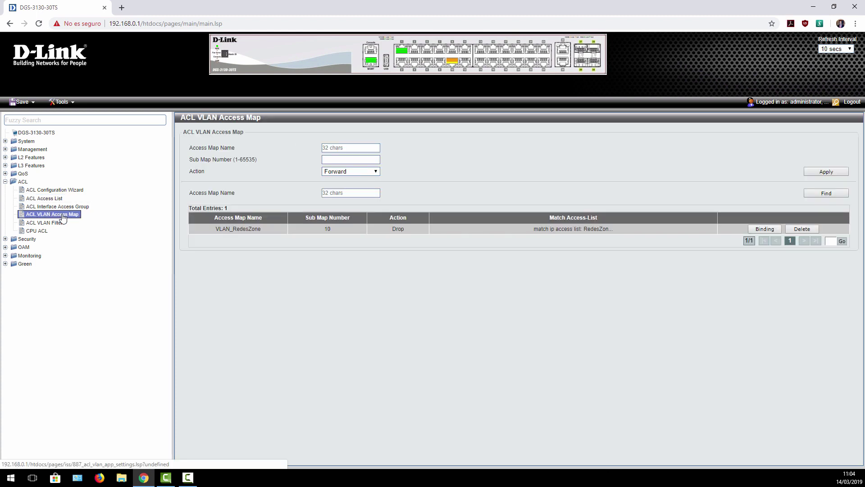
click(4, 182)
Expand the Security branch and view the Port Security Global Settings page
click(5, 191)
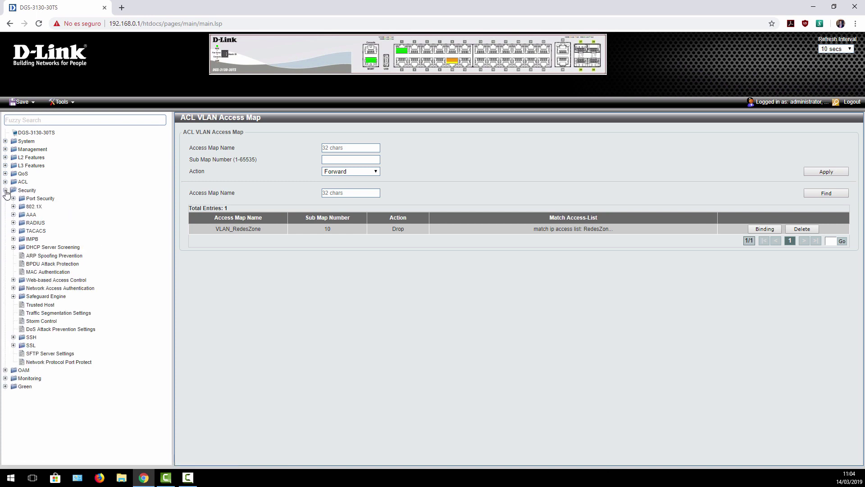
click(39, 198)
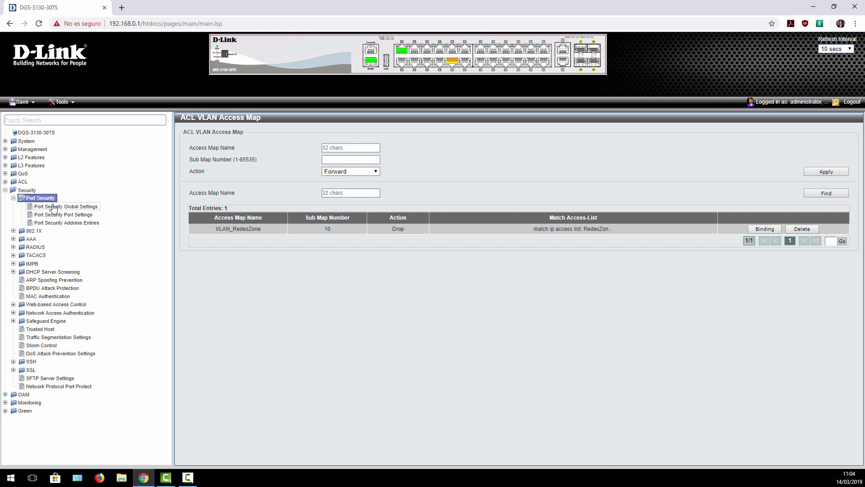
click(56, 207)
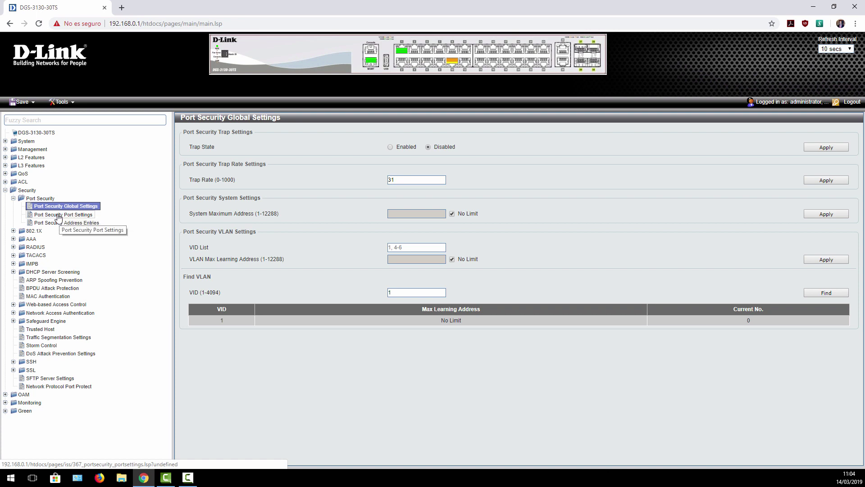
click(13, 199)
View the 802.1X Global Settings, 802.1X Port Settings and AAA Global Settings pages under Security
click(13, 206)
click(47, 215)
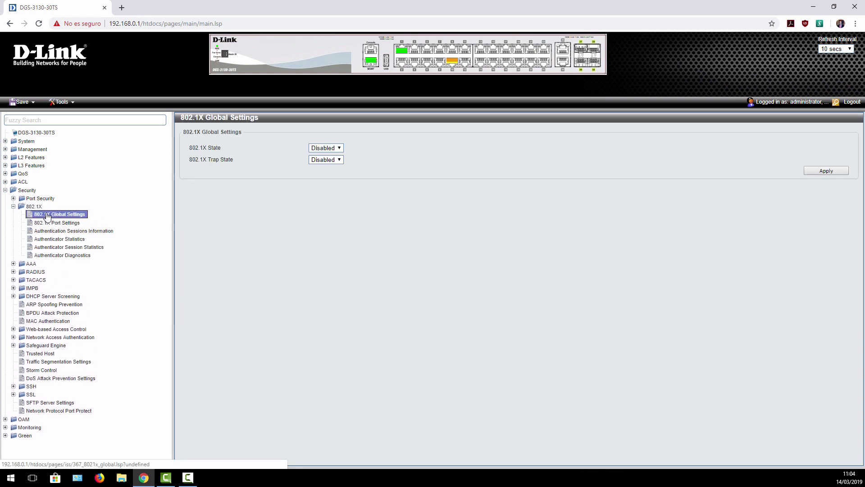
click(48, 222)
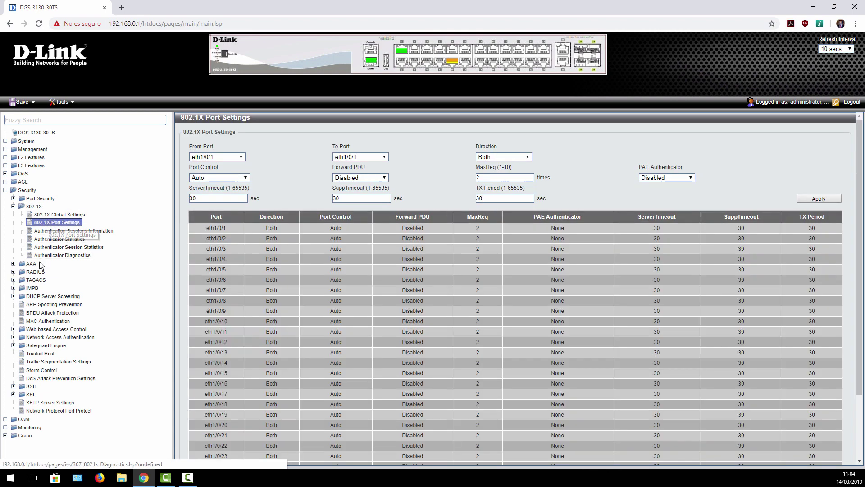
click(33, 264)
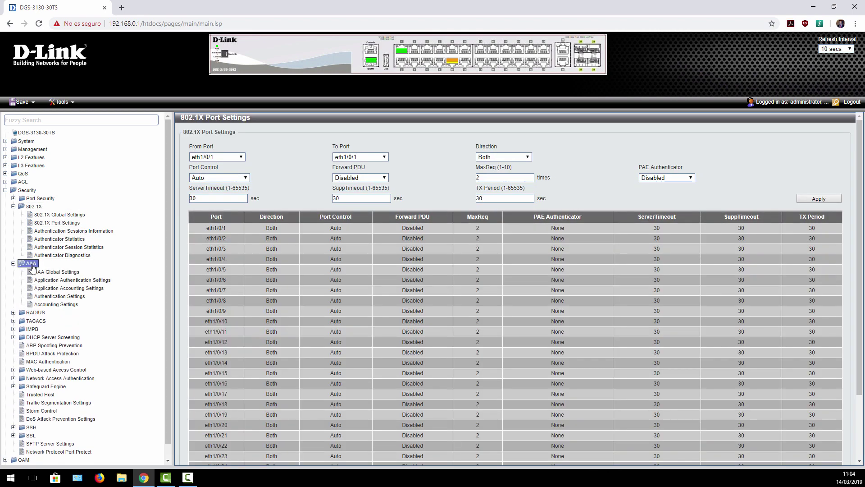
click(43, 272)
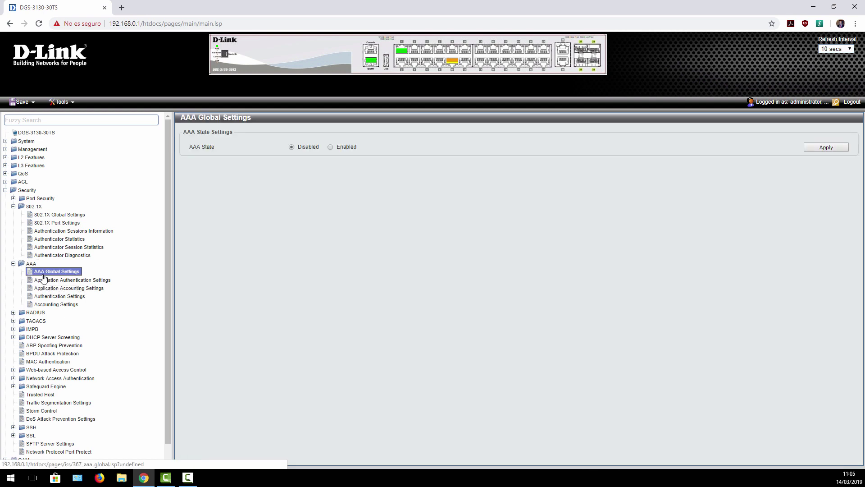
View the Application Authentication Settings and RADIUS Global Settings pages, and collapse the AAA and 802.1X branches
click(49, 282)
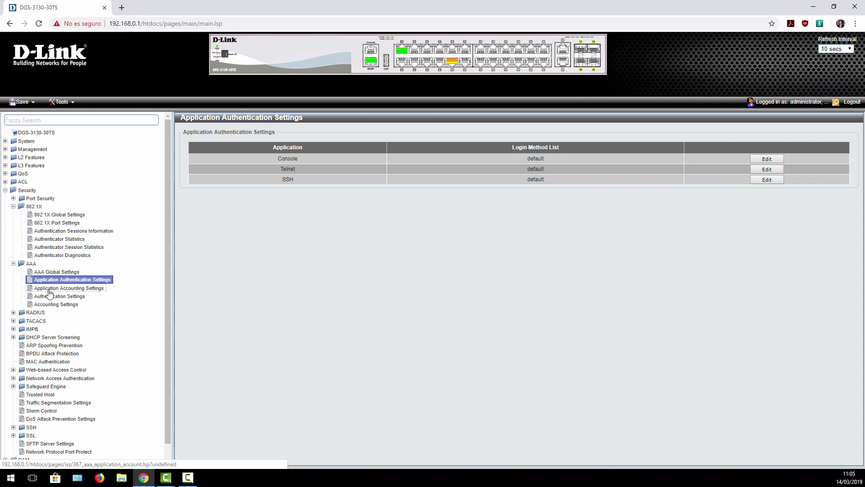
click(41, 312)
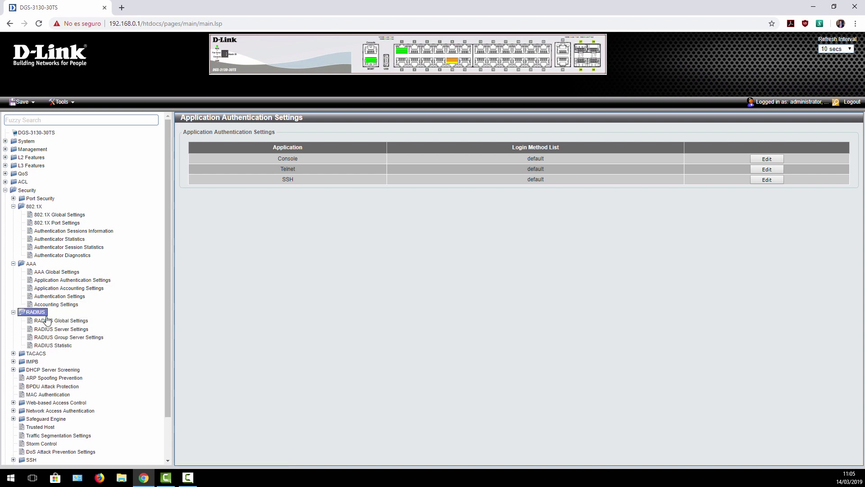
click(46, 321)
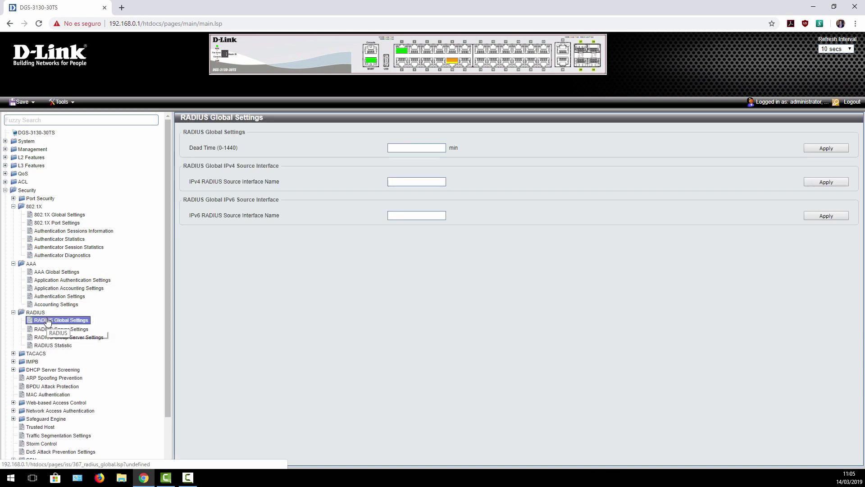
click(20, 264)
click(21, 207)
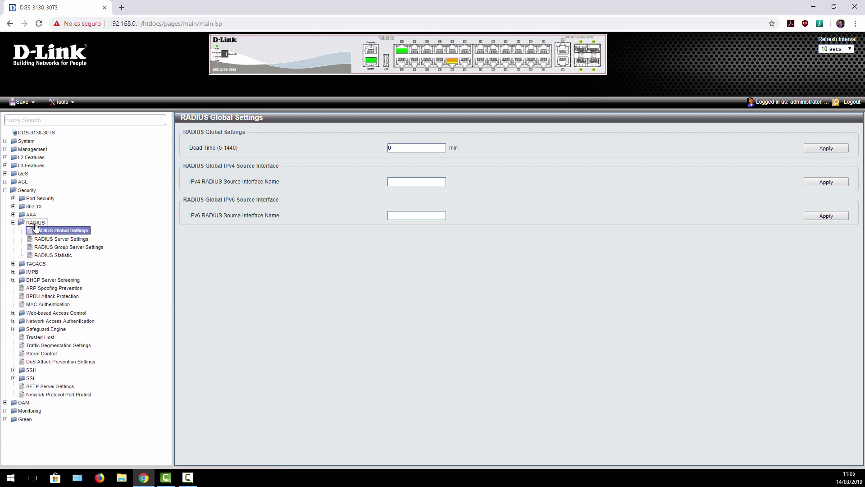
View the TACACS Global Settings, Server Settings and Group Server Settings pages, and collapse the RADIUS branch
click(36, 264)
click(41, 272)
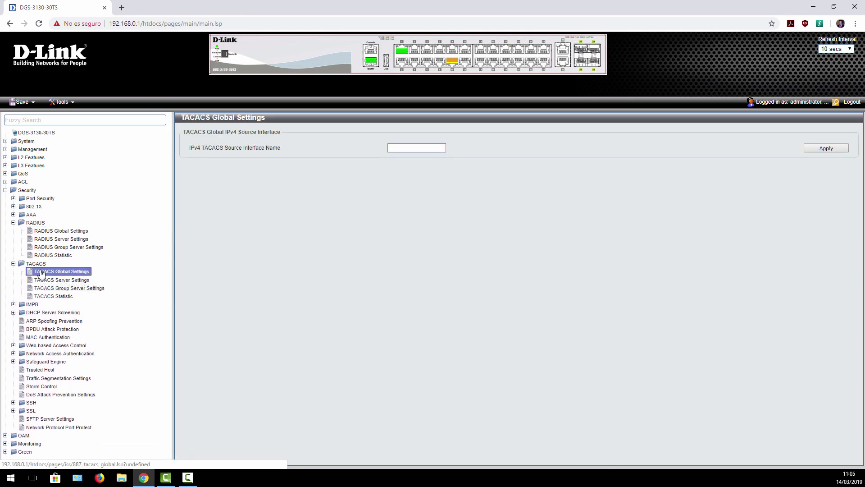
click(44, 280)
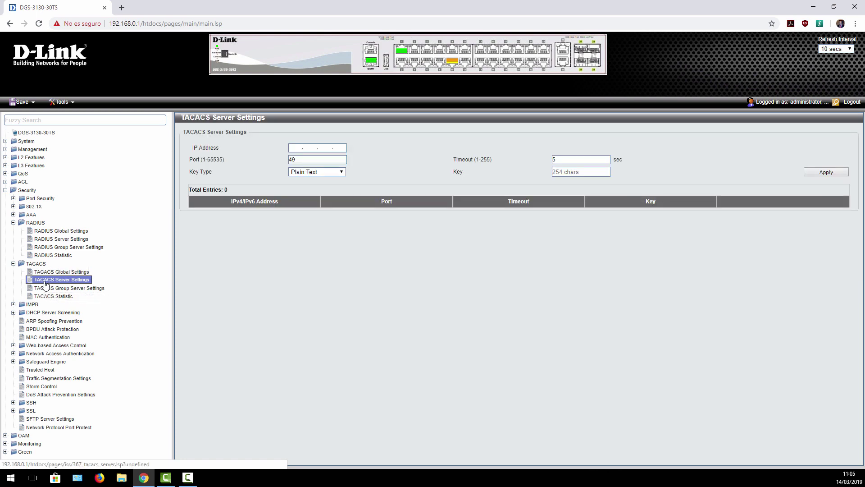
click(45, 289)
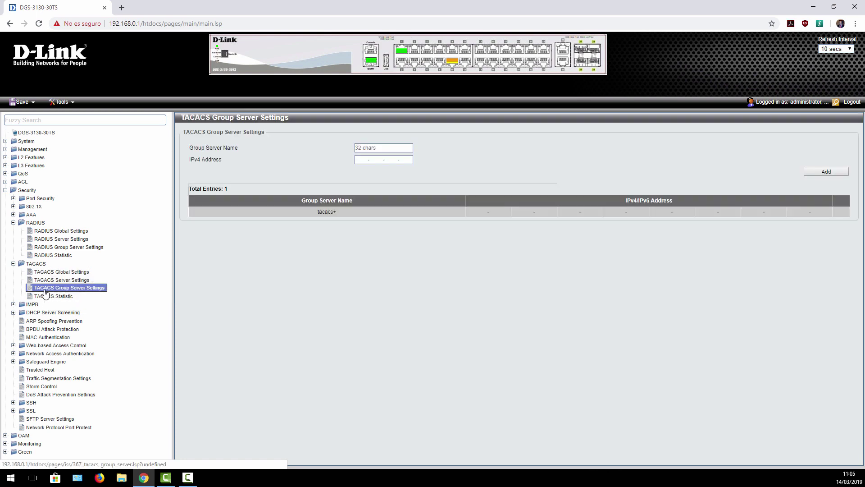
click(13, 223)
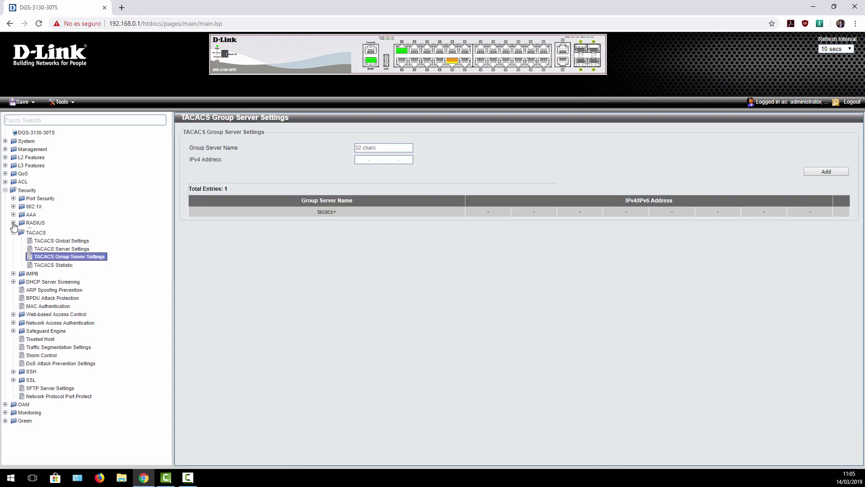
Expand DHCP Server Screening and view its Global Settings and Port Settings pages
click(13, 279)
click(74, 296)
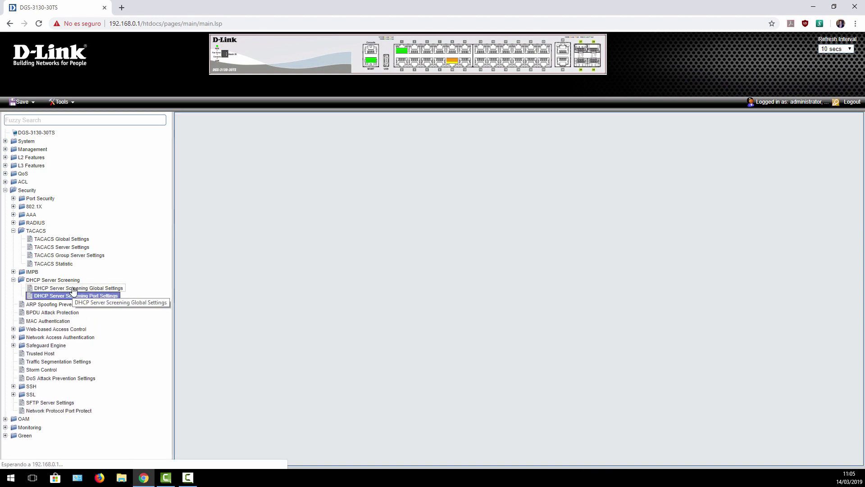
click(74, 289)
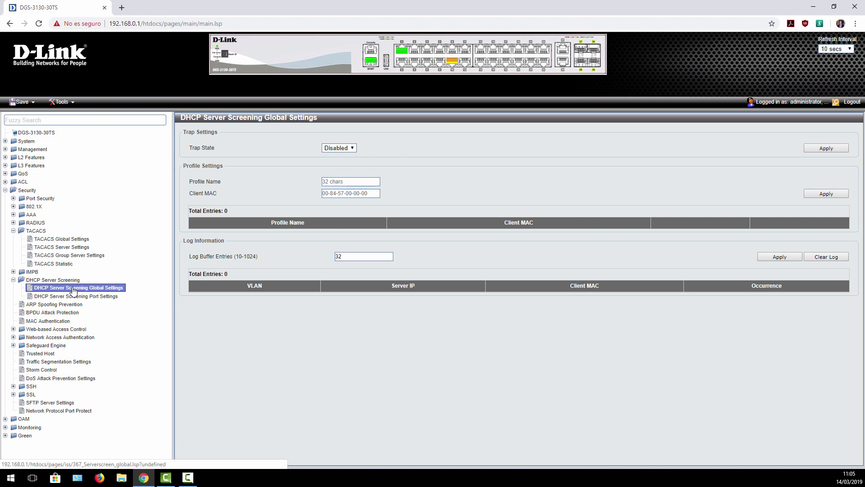
click(71, 296)
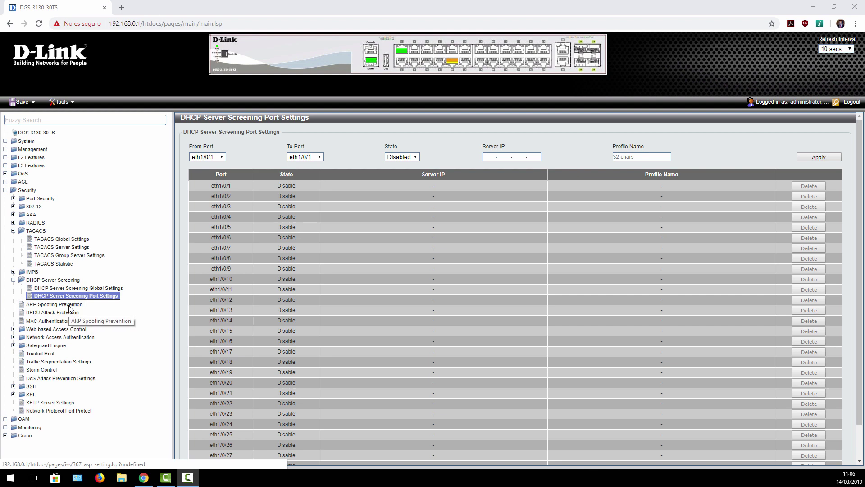
View the ARP Spoofing Prevention, BPDU Attack Protection and MAC Authentication pages under Security
click(69, 306)
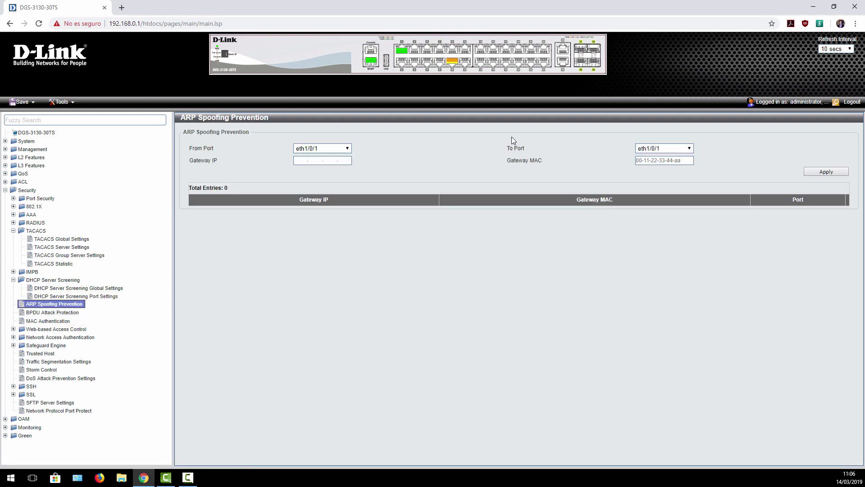
click(78, 313)
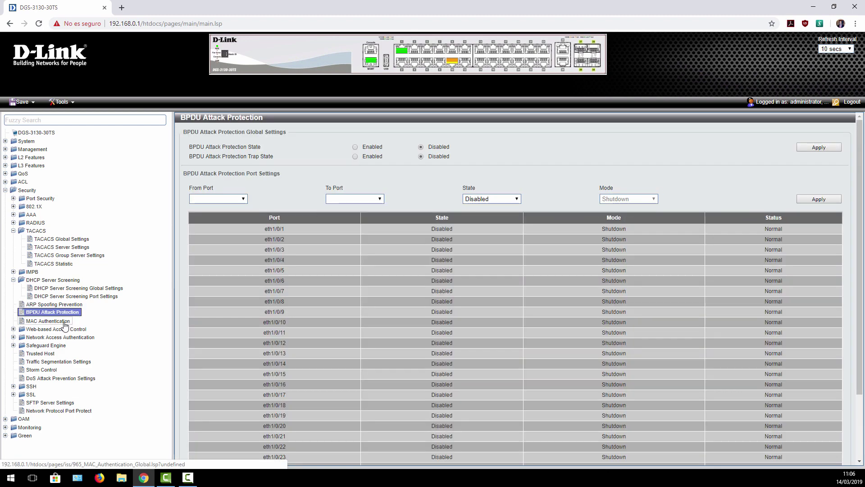
click(64, 322)
View the Web Authentication page under Web-based Access Control and the Guest VLAN page under Network Access Authentication
click(63, 326)
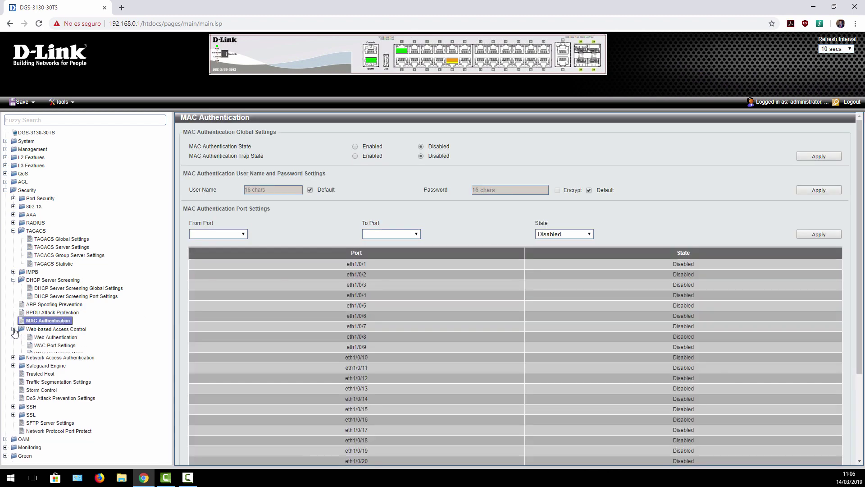
click(61, 338)
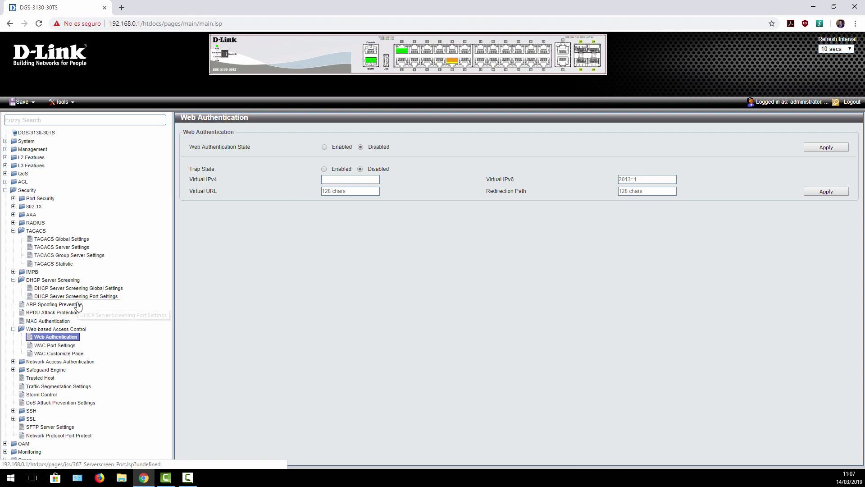
click(67, 346)
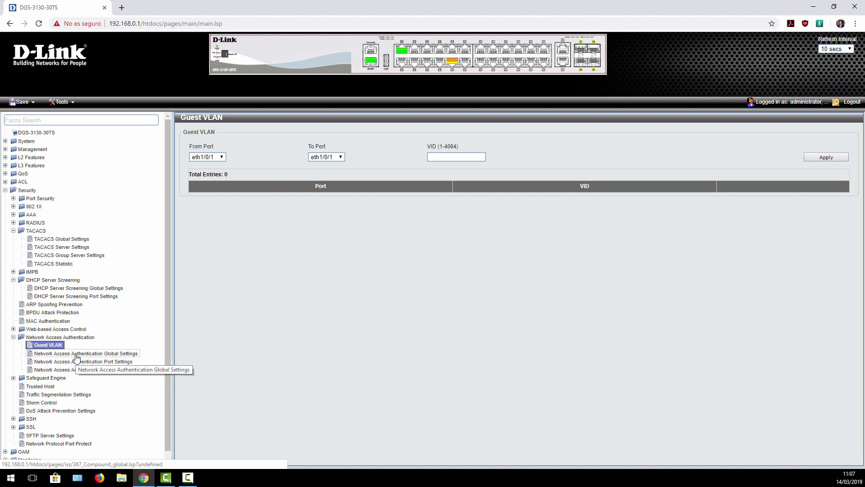
click(21, 339)
Expand Safeguard Engine and view the Safeguard Engine Settings and CPU Protect Counters pages
click(22, 345)
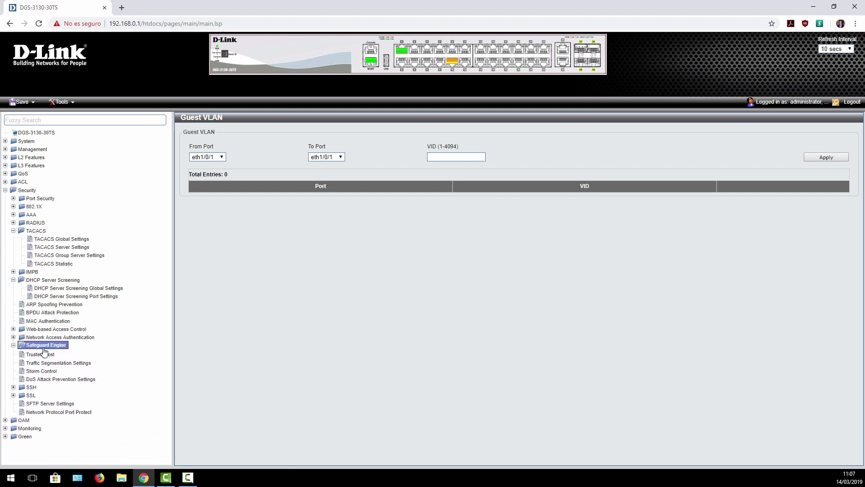
click(56, 355)
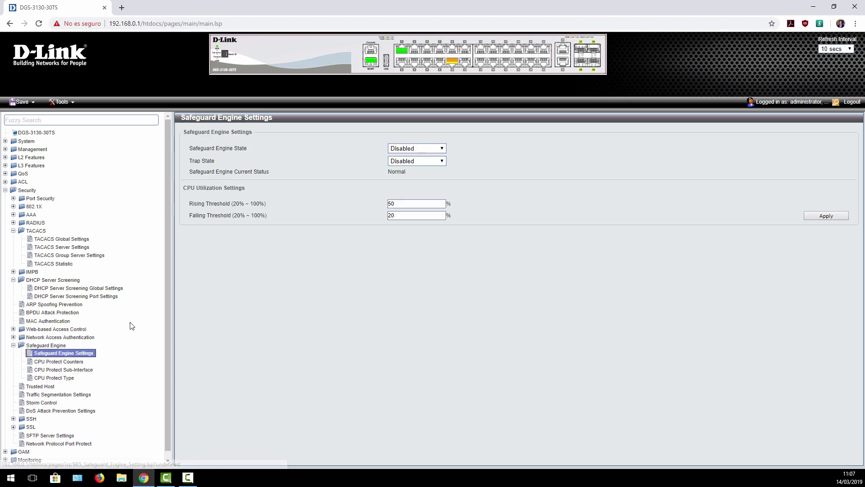
click(74, 362)
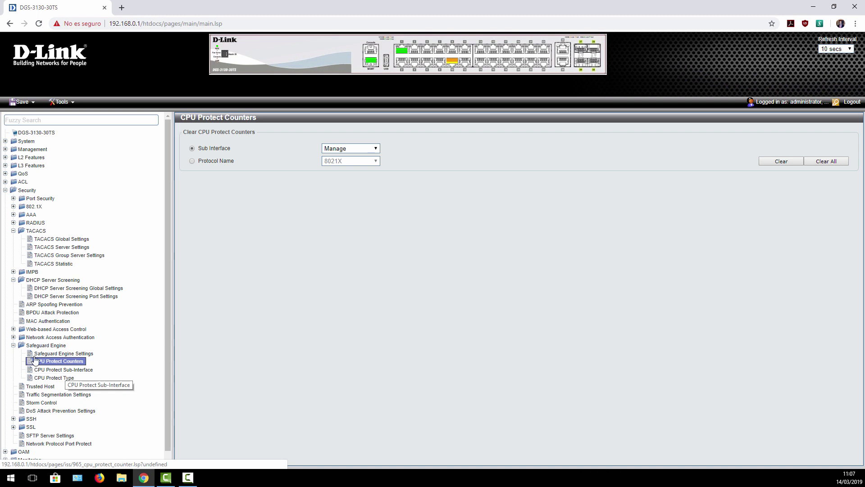
Collapse Safeguard Engine and view the Trusted Host and Traffic Segmentation Settings pages
click(13, 345)
click(48, 354)
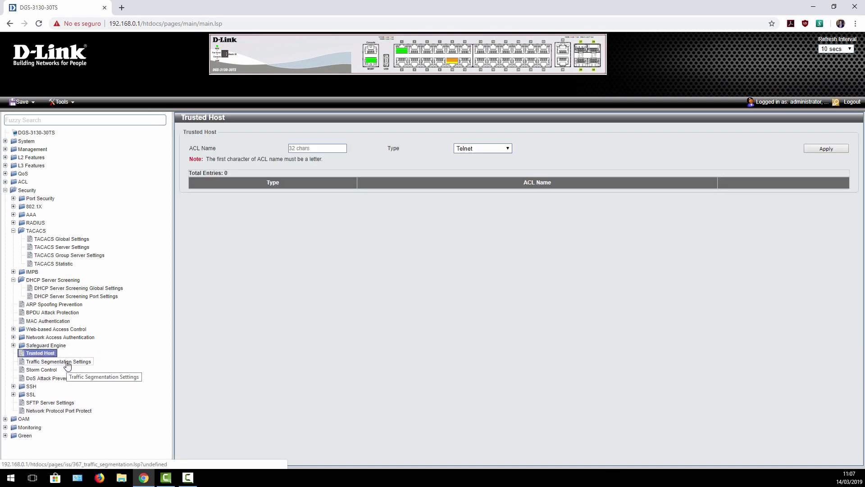
click(67, 362)
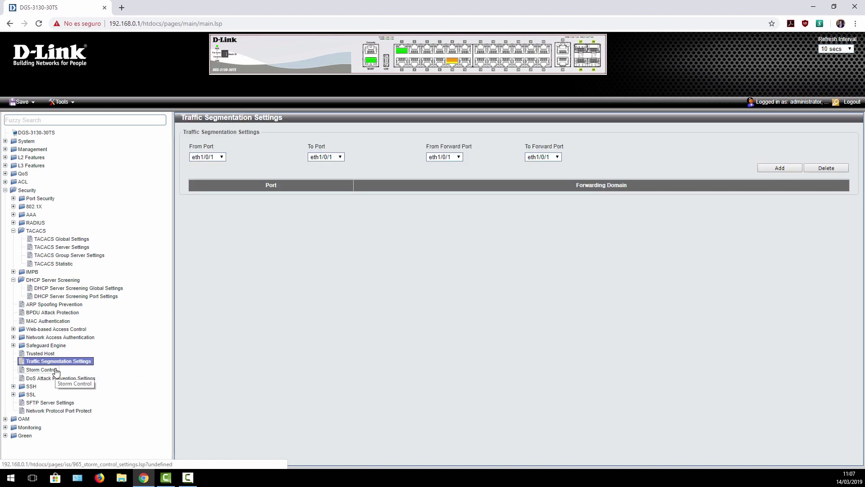
On the Storm Control page, switch the port Level Type to Kbps and then Level to review their threshold fields
click(41, 370)
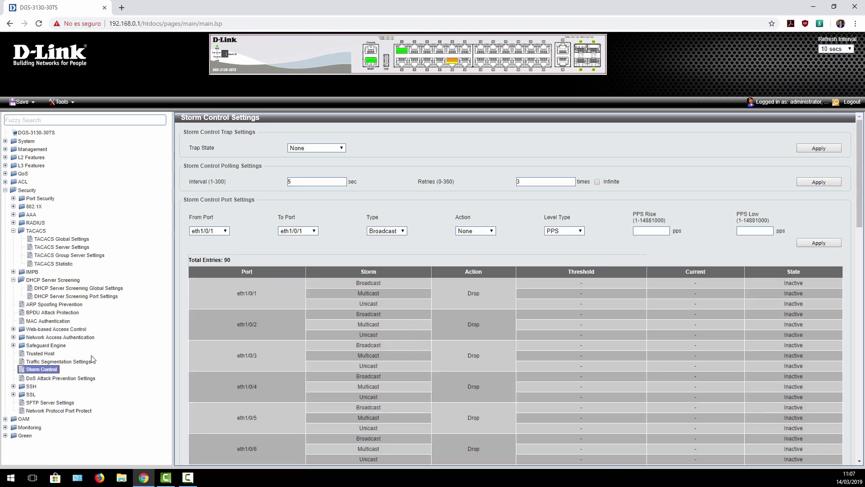
click(564, 231)
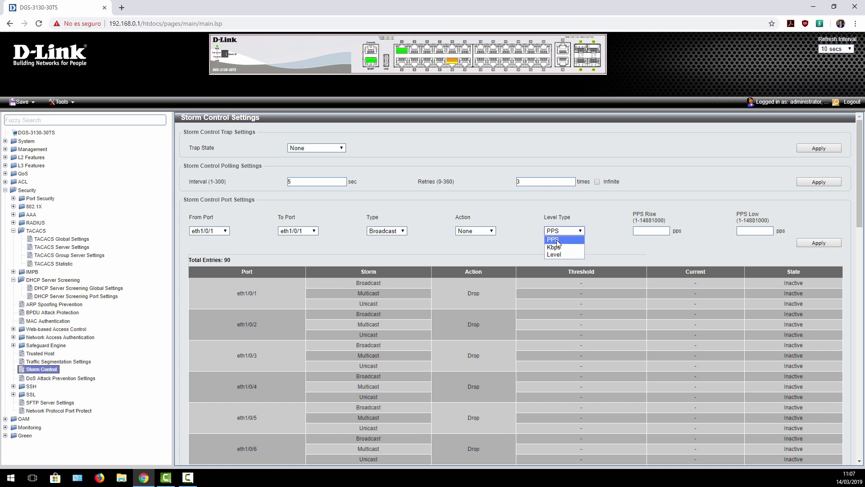
click(561, 247)
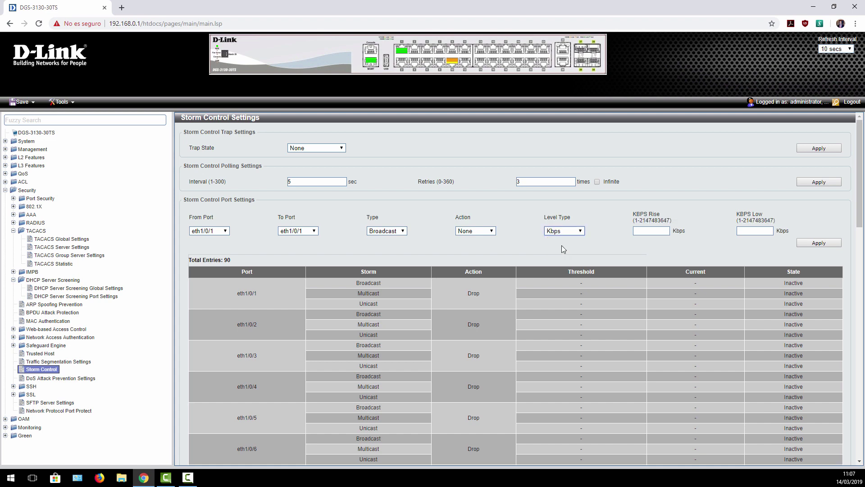
click(563, 231)
click(564, 253)
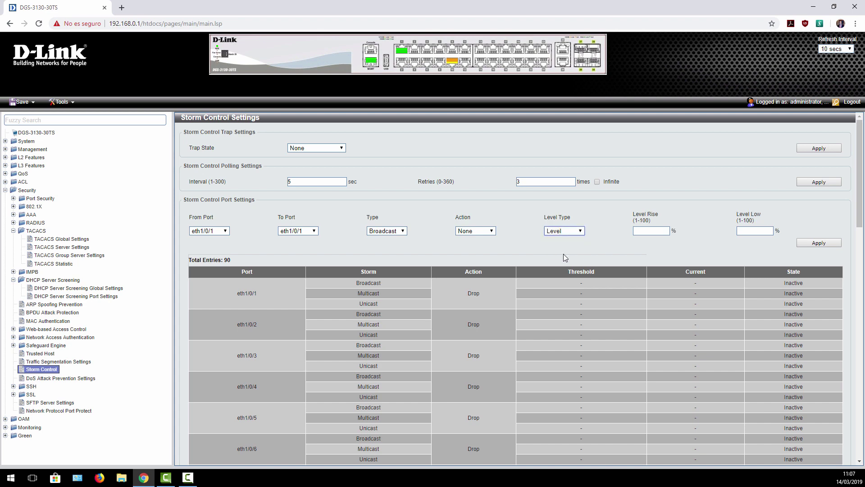
View the DoS Attack Prevention Settings page and examine the selectable DoS attack types
click(87, 379)
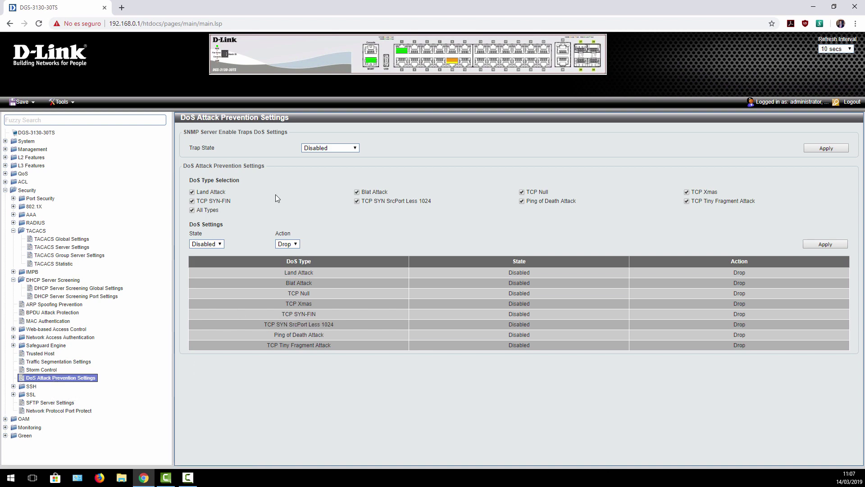
drag(185, 180, 684, 212)
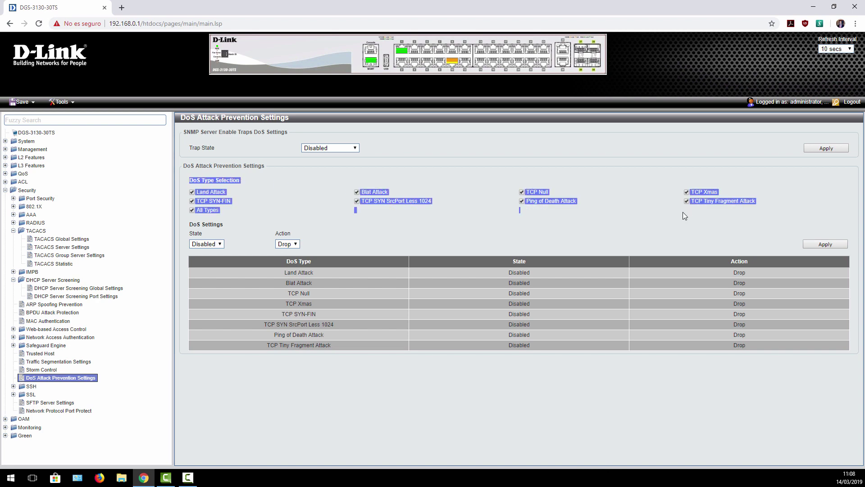
click(685, 219)
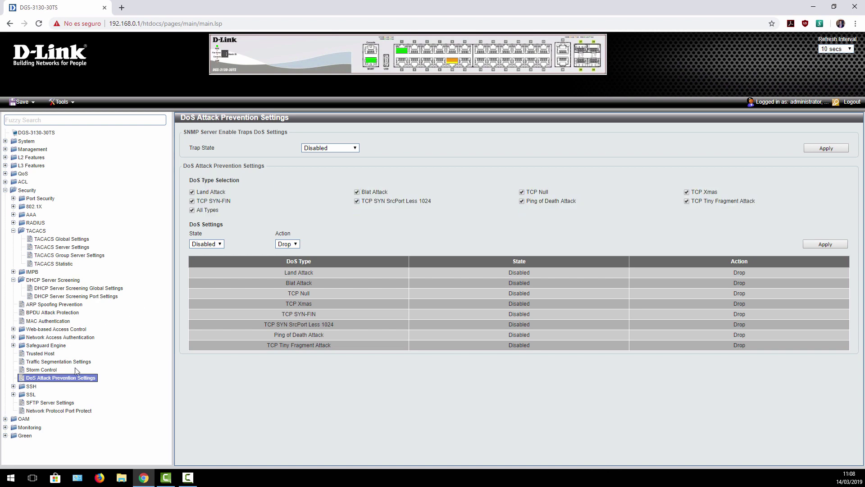
Expand the SSH and SSL branches and view the SSH Global Settings and SSL Global Settings pages
click(31, 387)
click(39, 395)
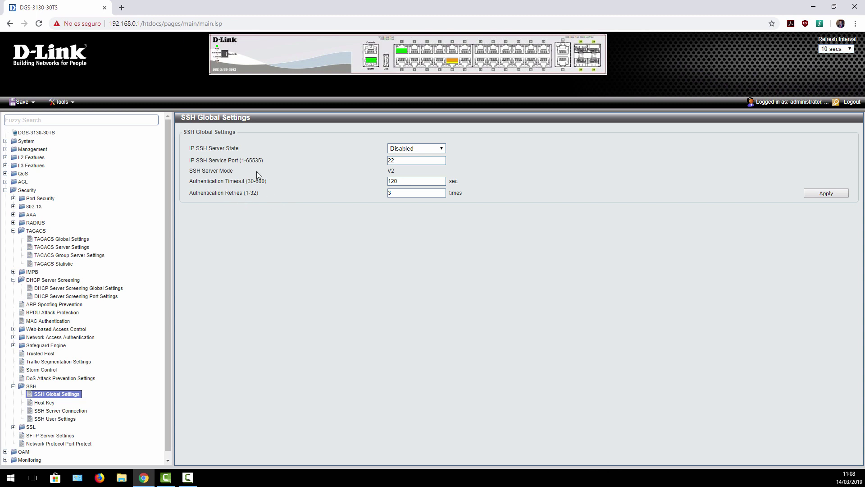
click(30, 427)
click(47, 435)
View the SSL Service Policy, SFTP Server Settings and Network Protocol Port Protect pages
scroll(58, 404, down, 1)
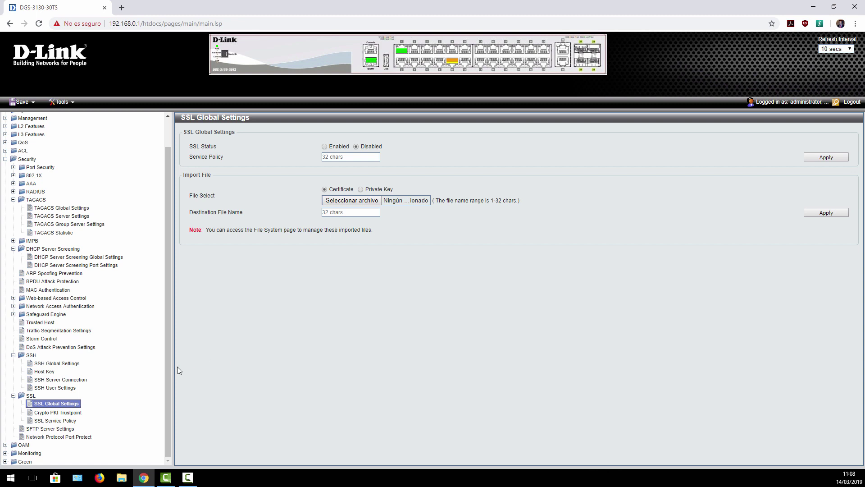
click(55, 420)
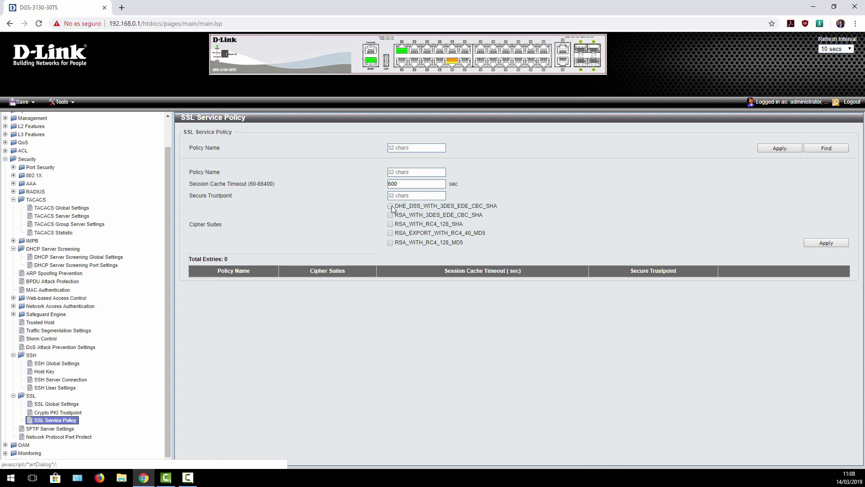
click(64, 429)
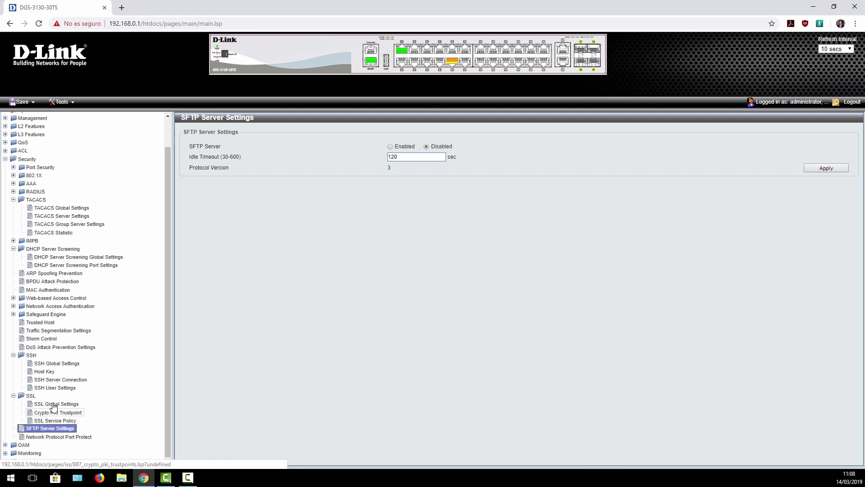
click(45, 437)
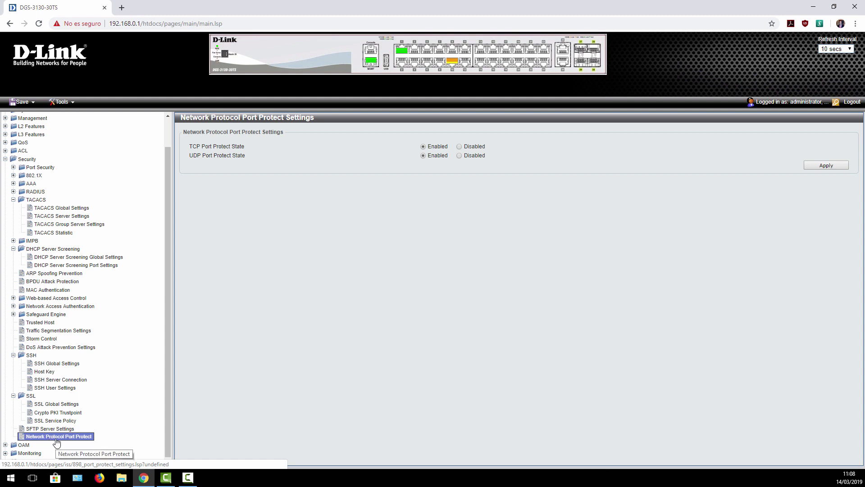
Collapse the Security branch and expand the OAM branch
click(5, 160)
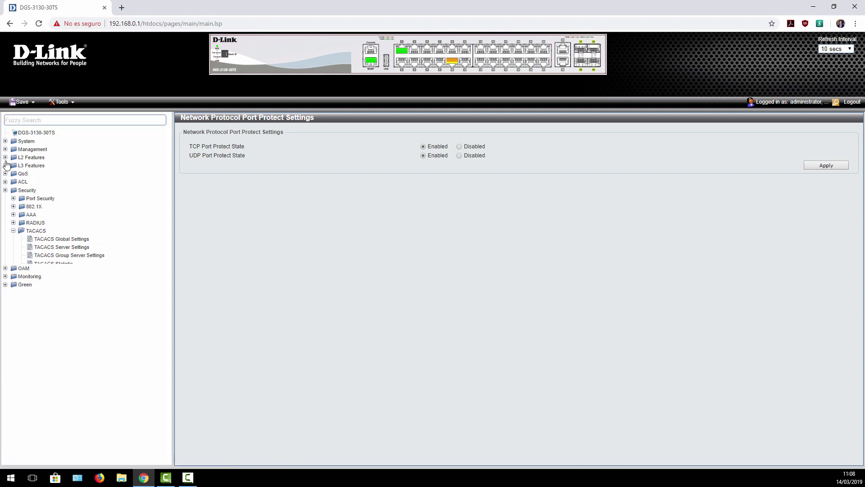
click(5, 198)
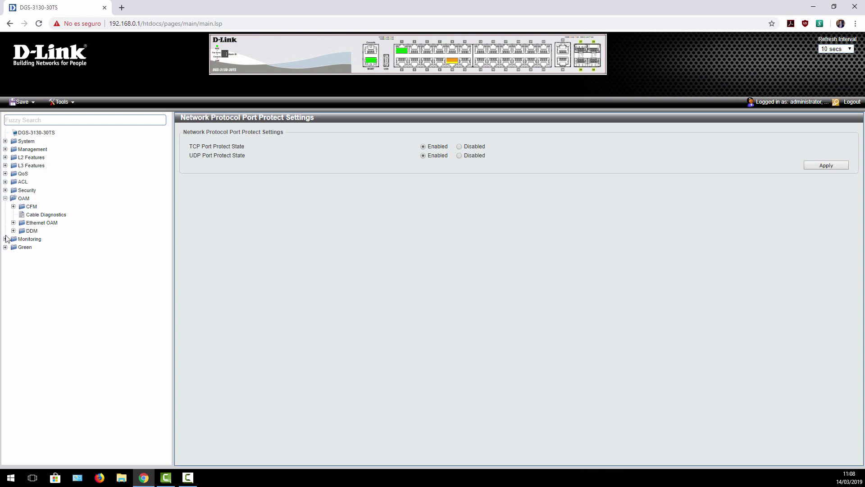
Expand the Monitoring and Green branches, and view the CFM Settings page under OAM
click(5, 239)
click(5, 289)
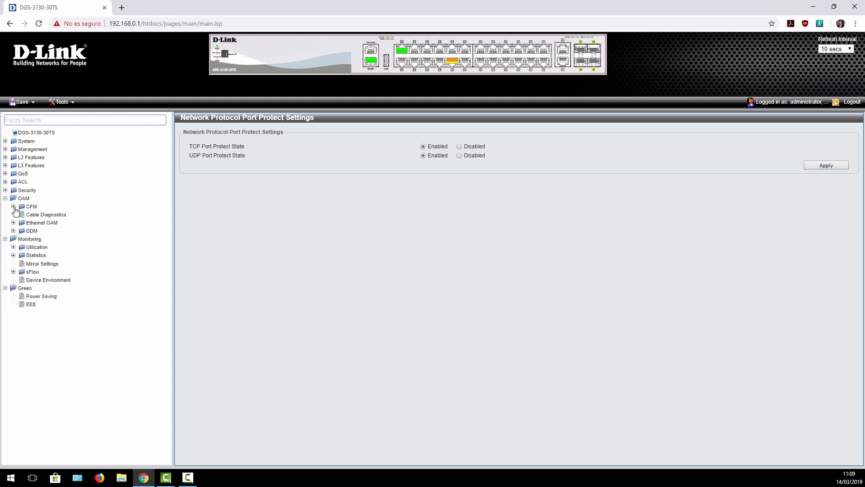
click(13, 206)
click(48, 216)
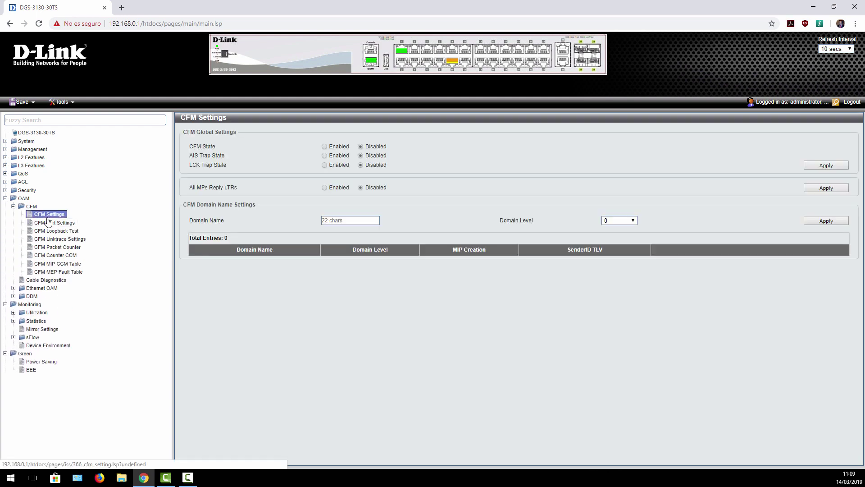
Expand the Ethernet OAM branch and view the Cable Diagnostics and Ethernet OAM Settings pages
click(43, 288)
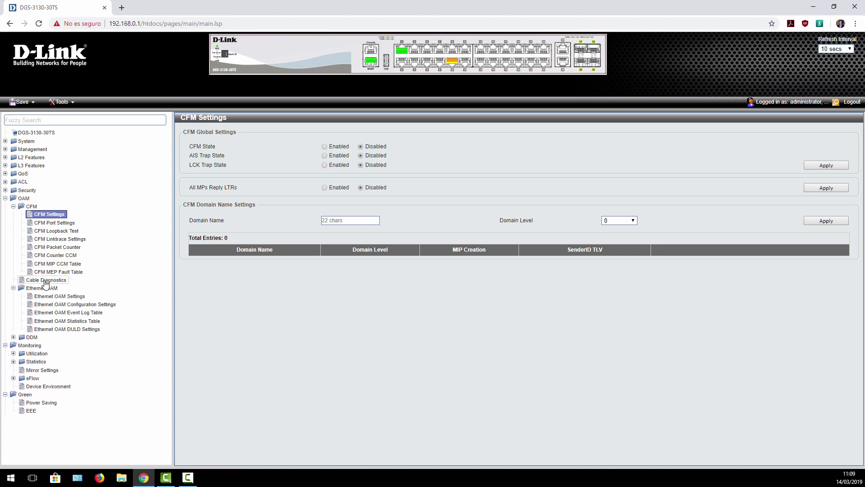
click(49, 280)
click(61, 297)
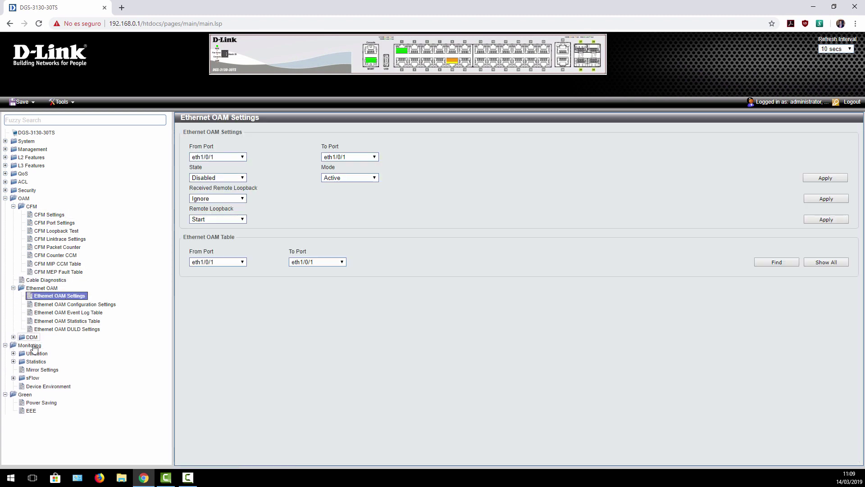
Expand Utilization under Monitoring and view the Port Utilization page
click(30, 346)
click(36, 352)
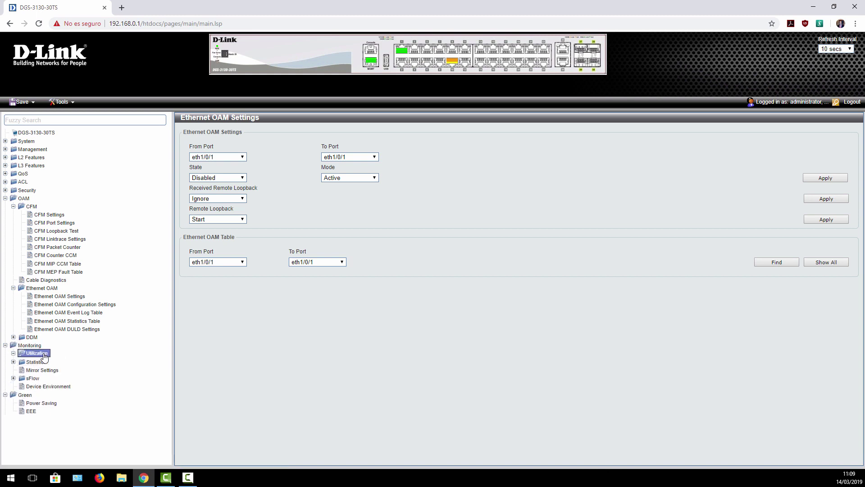
click(53, 362)
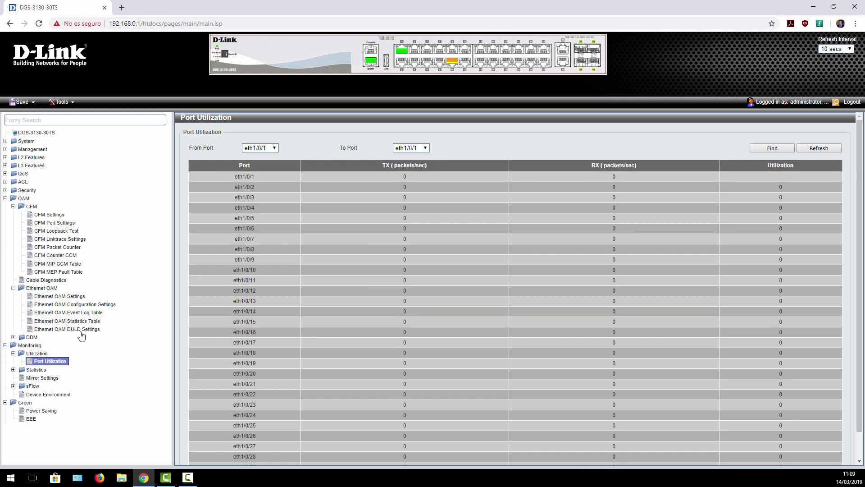
Expand Statistics under Monitoring and view the Port and Interface Counters pages
click(45, 371)
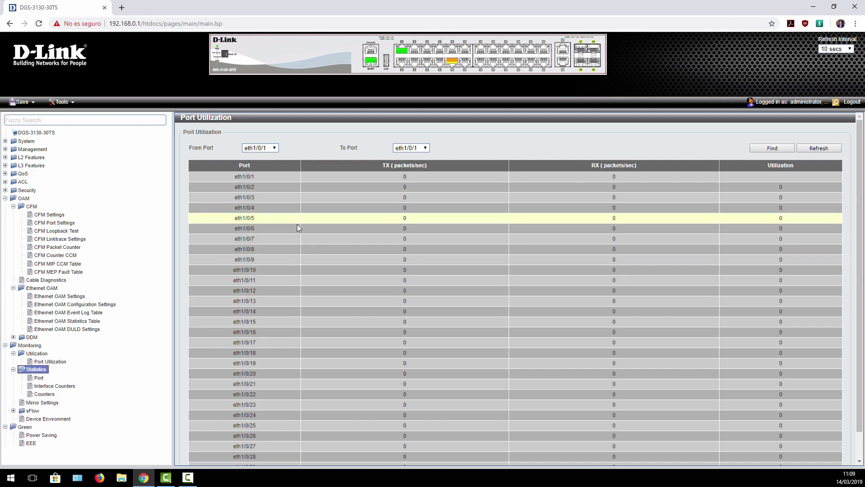
click(40, 379)
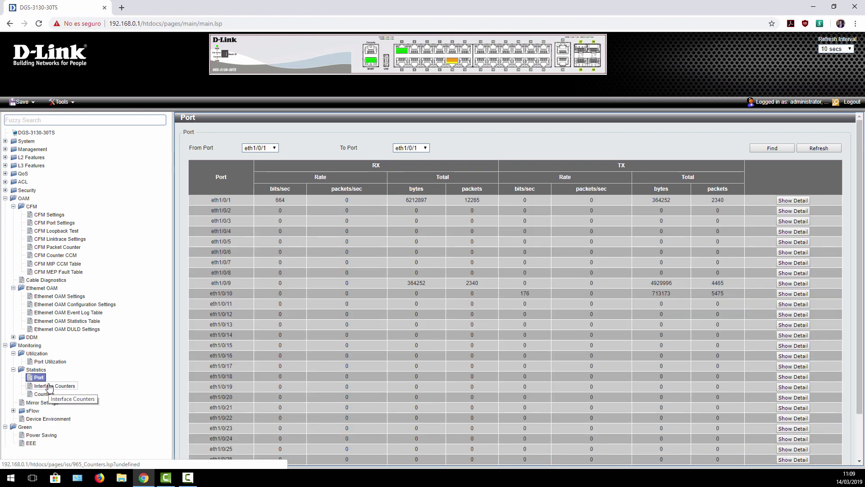
click(54, 386)
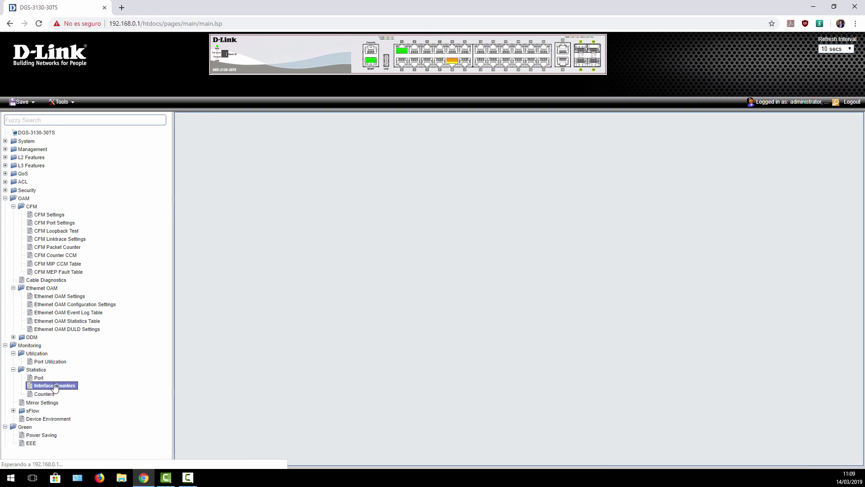
View the Mirror Settings page and the sFlow Agent Information page under Monitoring
click(50, 406)
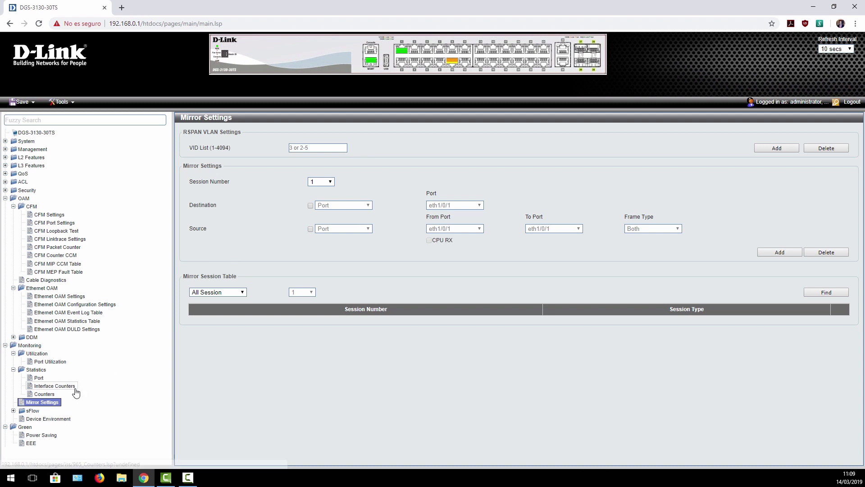
click(32, 410)
click(40, 419)
scroll(39, 419, down, 1)
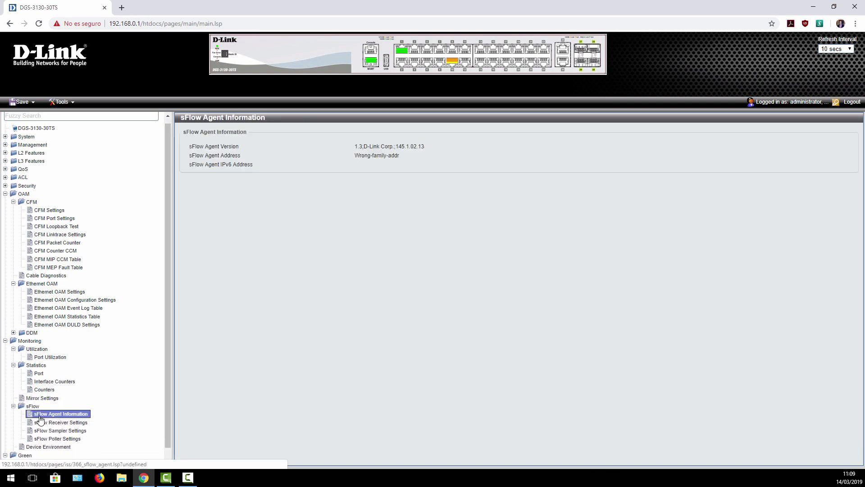
View the Device Environment page and examine the temperature, fan and power module status
click(45, 436)
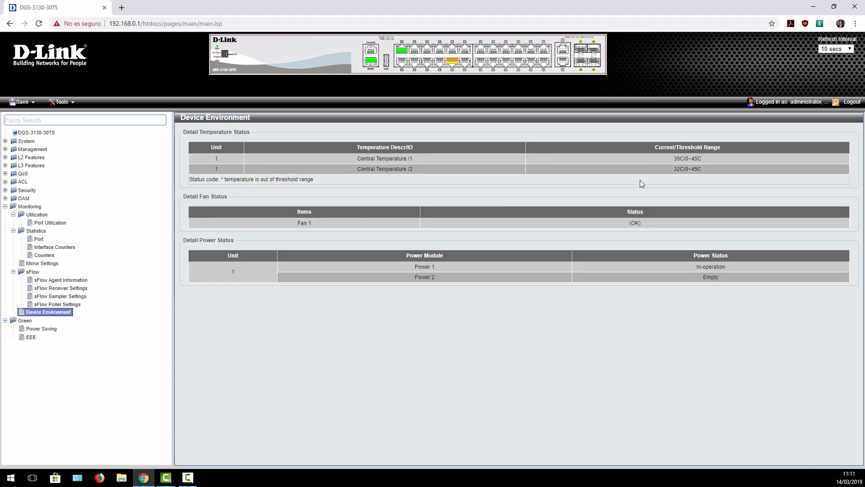
drag(298, 223, 639, 225)
click(620, 233)
drag(395, 280, 445, 277)
drag(676, 280, 731, 268)
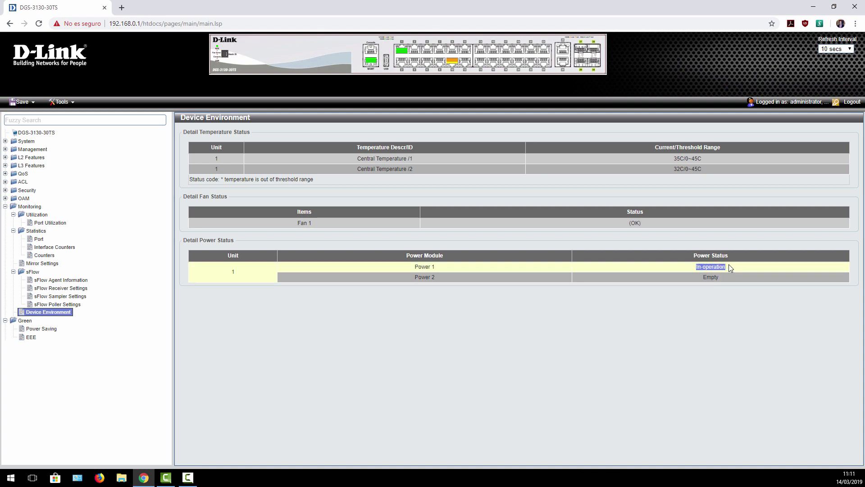
drag(720, 281, 695, 283)
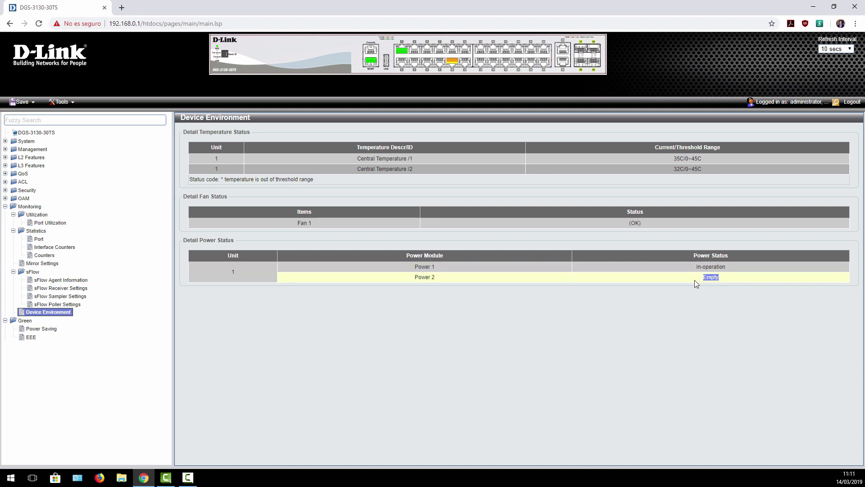
click(691, 303)
drag(409, 281, 466, 286)
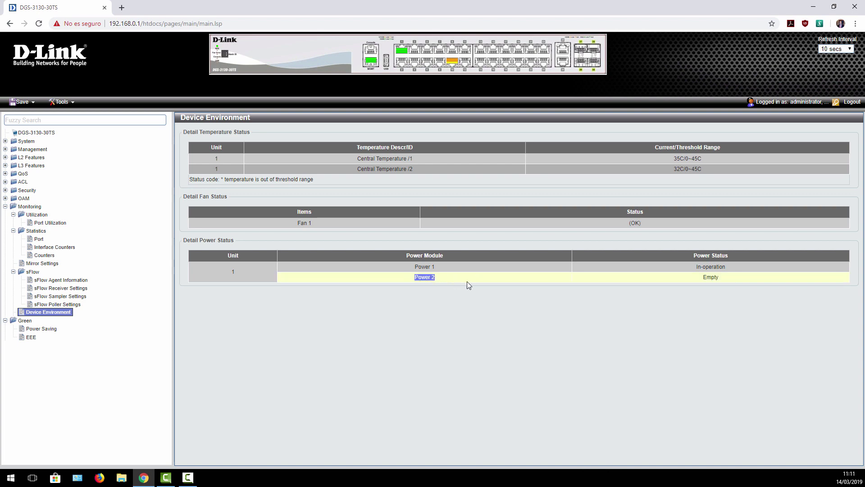
click(455, 318)
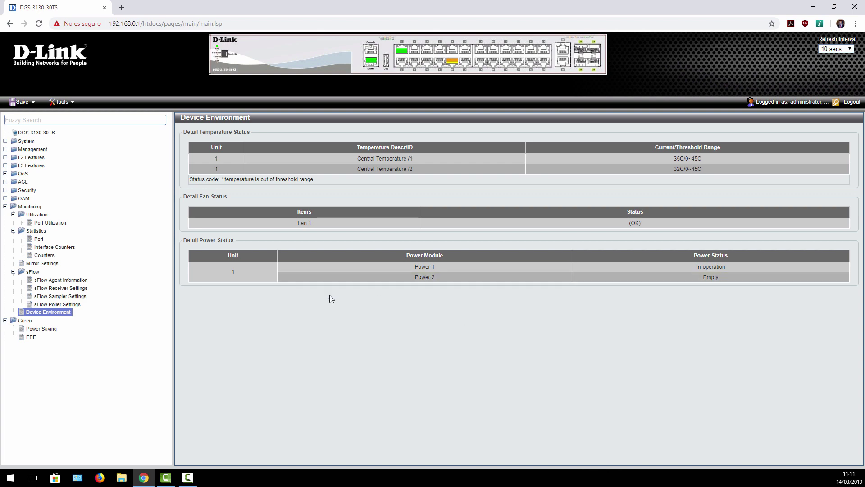
View the Power Saving page under Green, including its Shutdown Settings and Global Settings
click(45, 329)
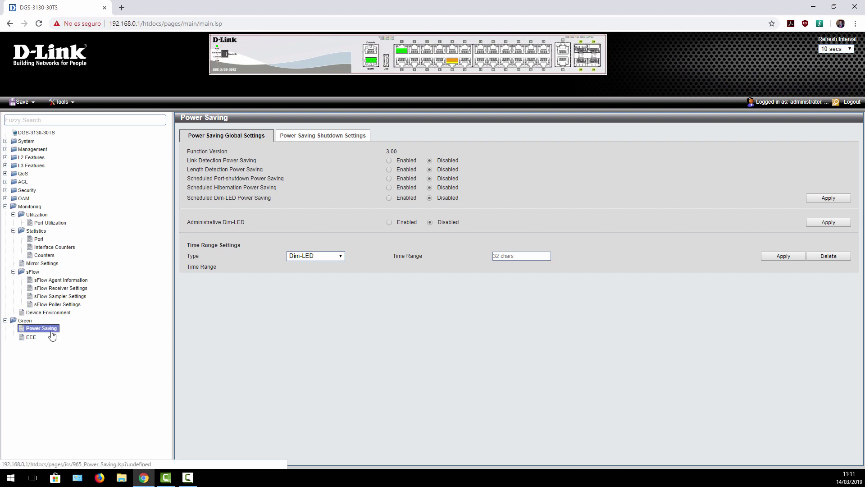
click(321, 137)
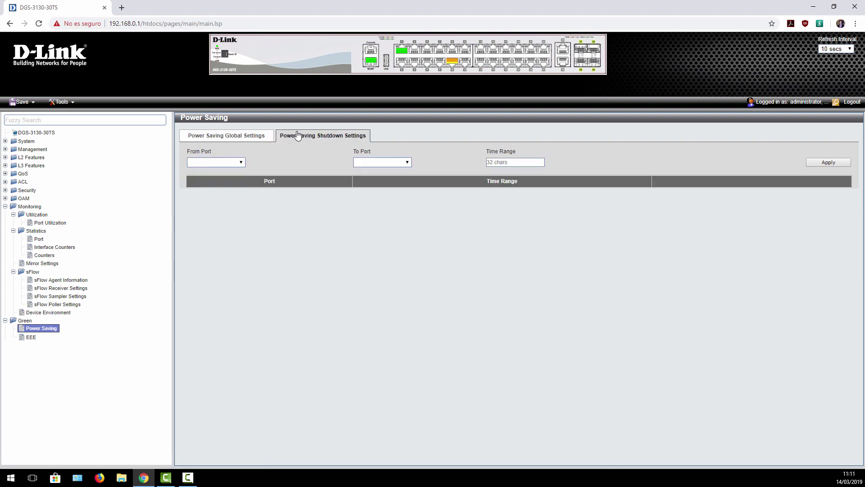
click(211, 141)
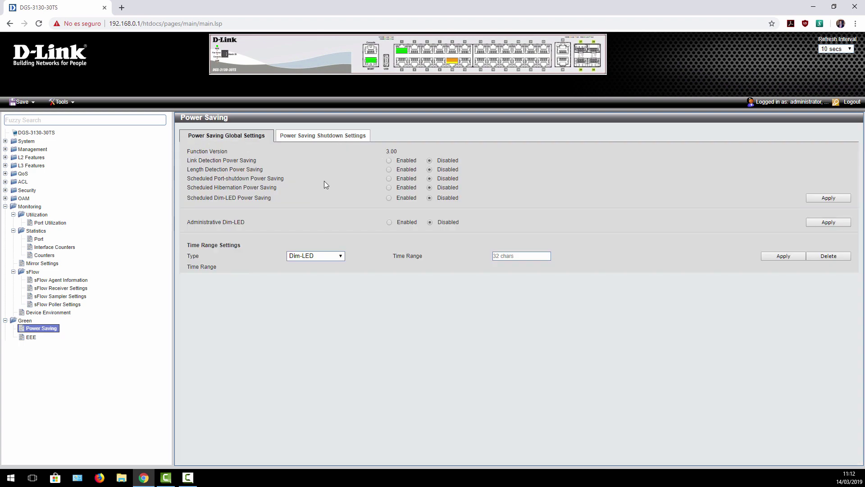
View the EEE page with its State options, and return to the switch's Device Information page
click(30, 338)
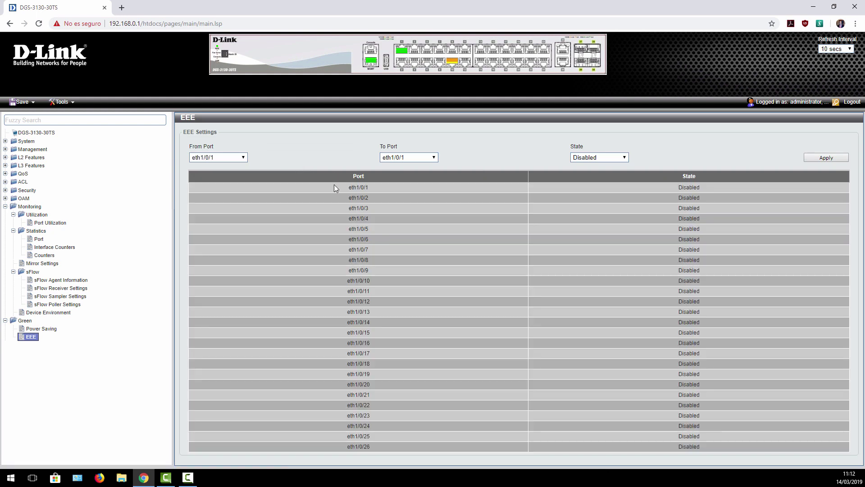
click(600, 157)
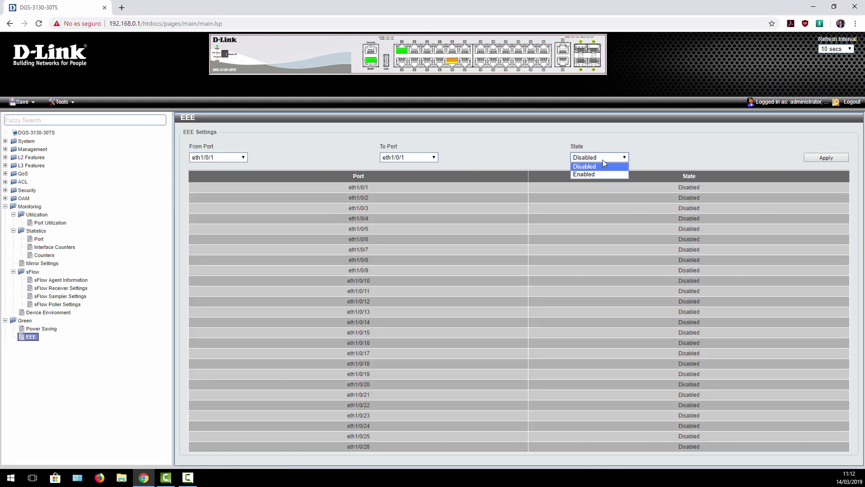
click(569, 136)
click(36, 133)
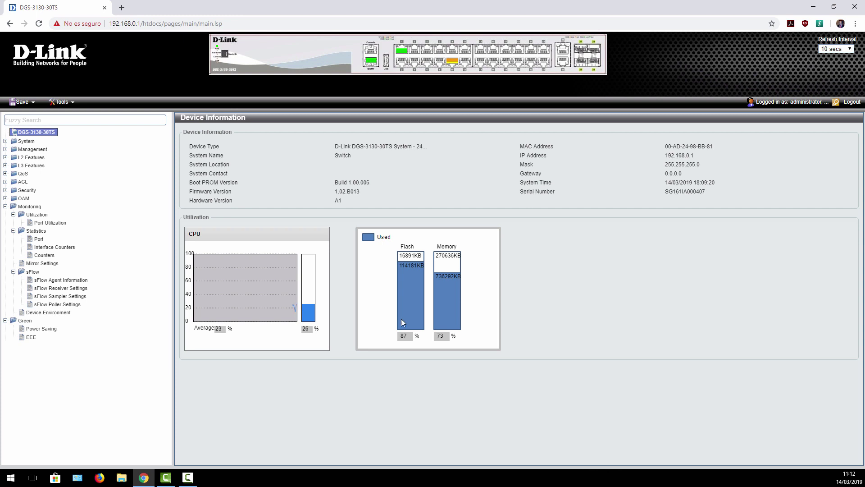
Collapse Monitoring, start the ACL Configuration Wizard with a new access list named Redes, and proceed with IPv4 as the packet type
click(5, 207)
click(5, 181)
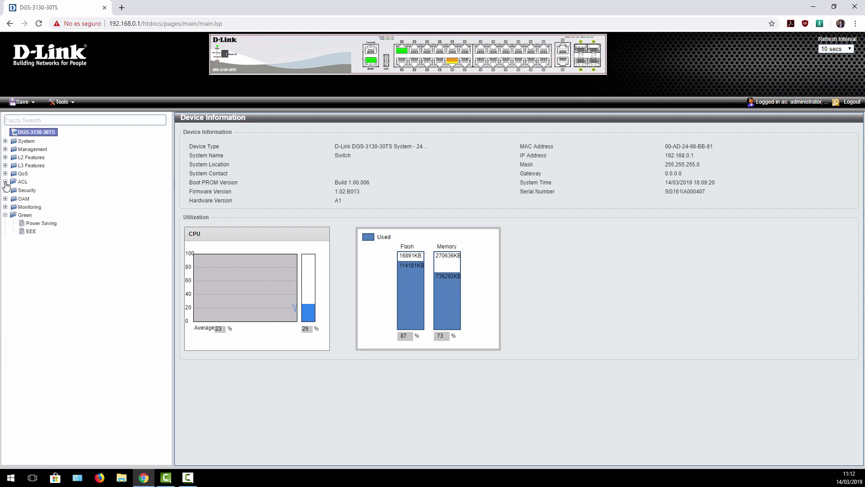
click(58, 190)
click(294, 177)
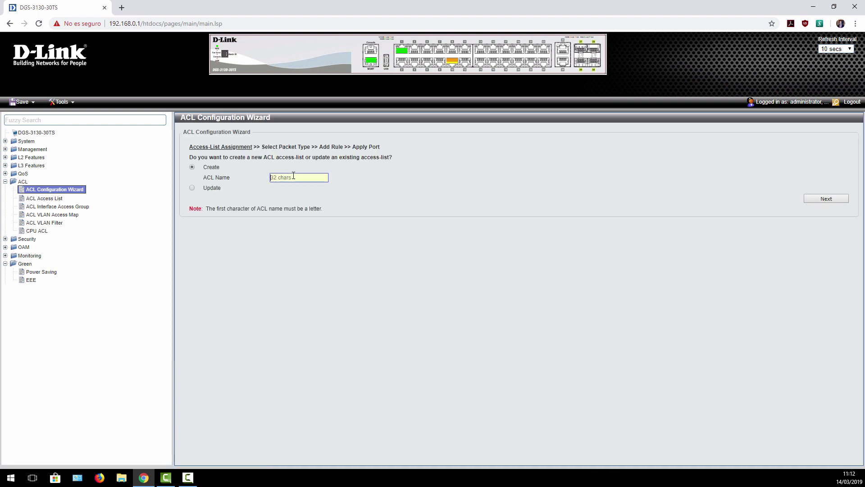
text(Redes)
click(834, 201)
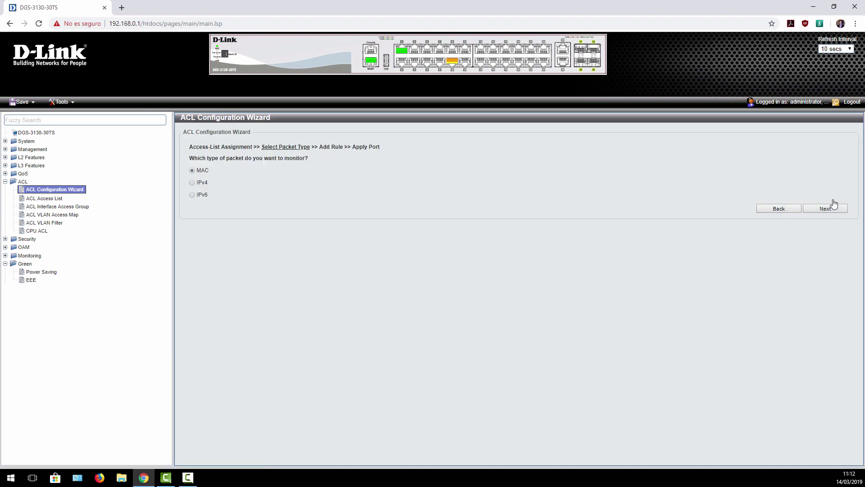
click(192, 182)
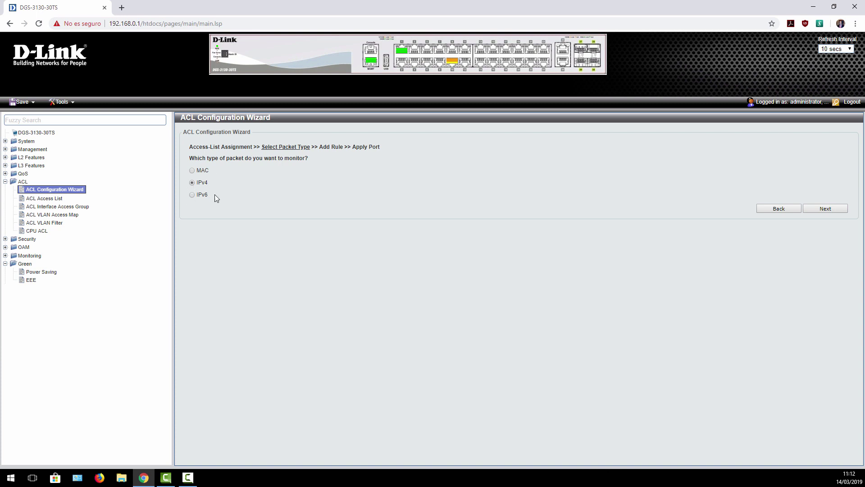
click(826, 209)
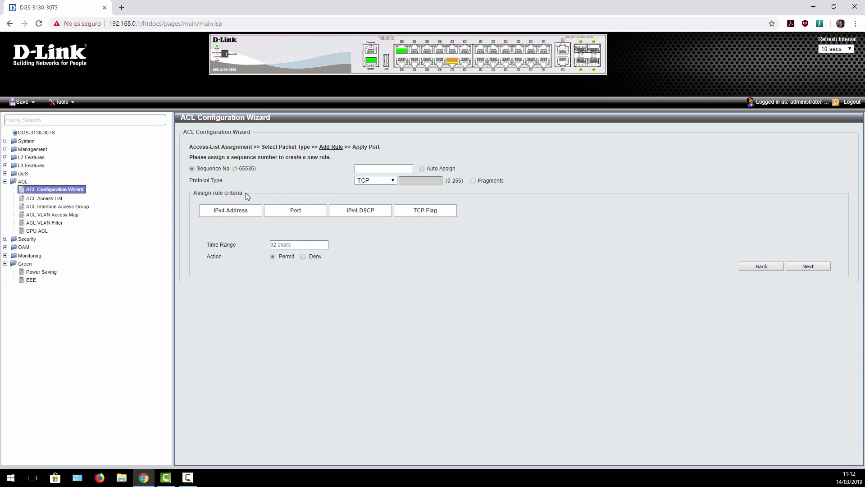
Show the IPv4 Address, Port, IPv4 DSCP and TCP Flag rule criteria and review the protocol types, keeping TCP
click(236, 211)
click(295, 210)
click(360, 211)
click(428, 212)
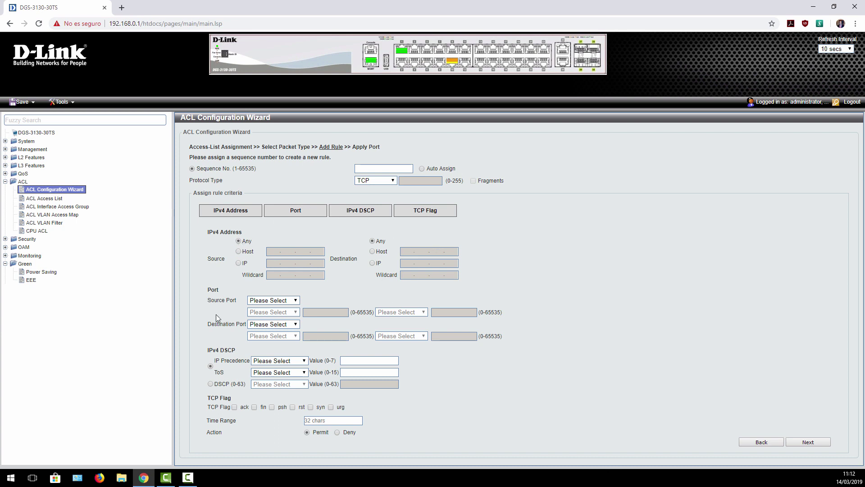
click(384, 181)
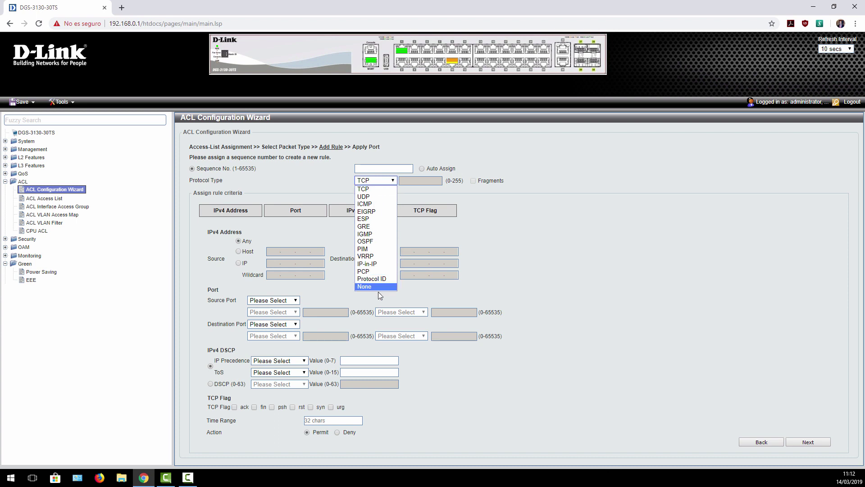
click(374, 190)
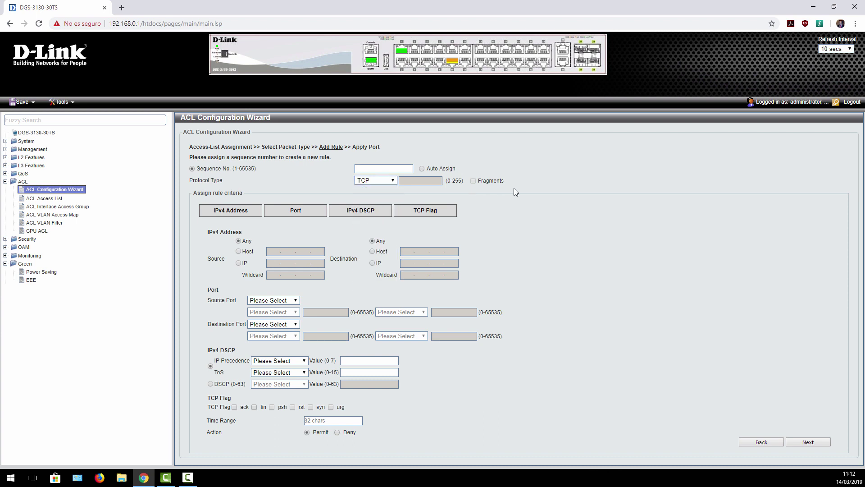
Leave the wizard for the Device Information page and examine the firmware version
click(43, 133)
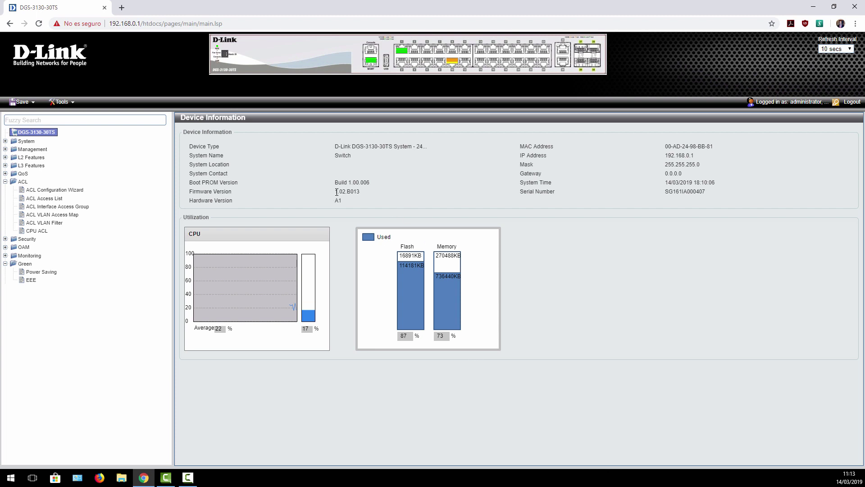
drag(335, 192, 347, 193)
click(345, 194)
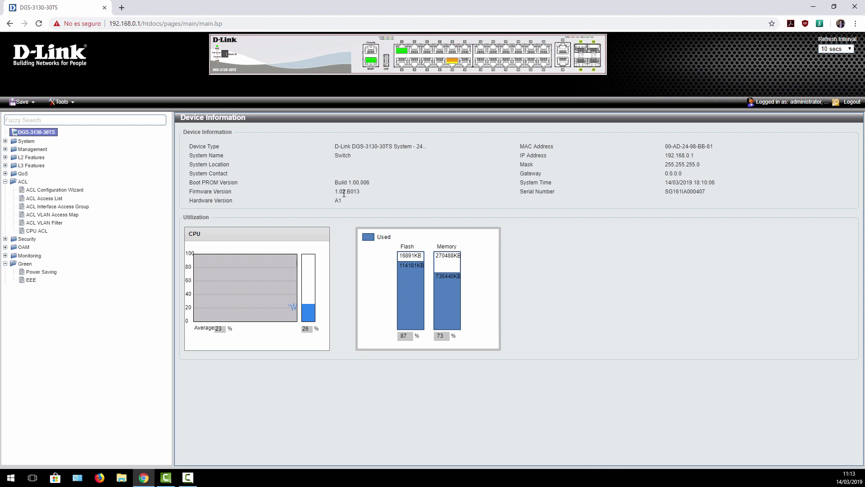